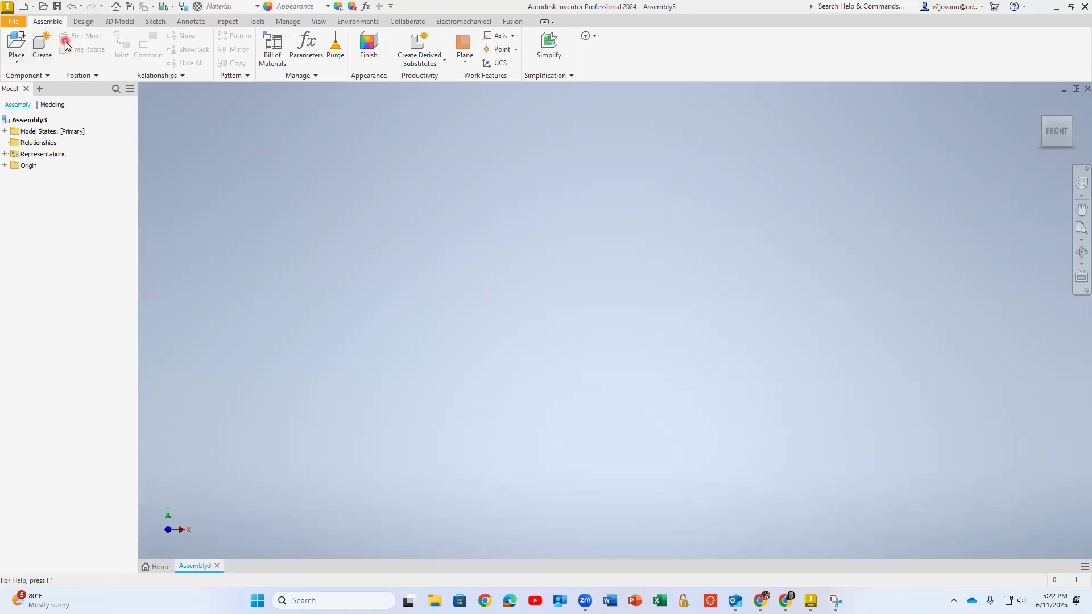
Start saving the new, empty assembly as a file
left_click(13, 22)
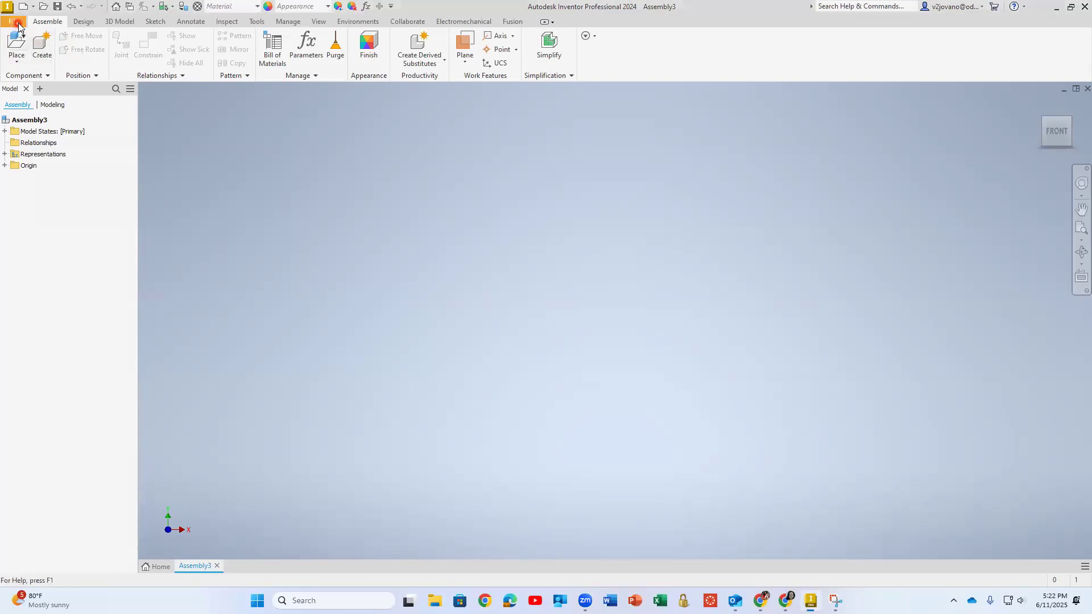
left_click(42, 144)
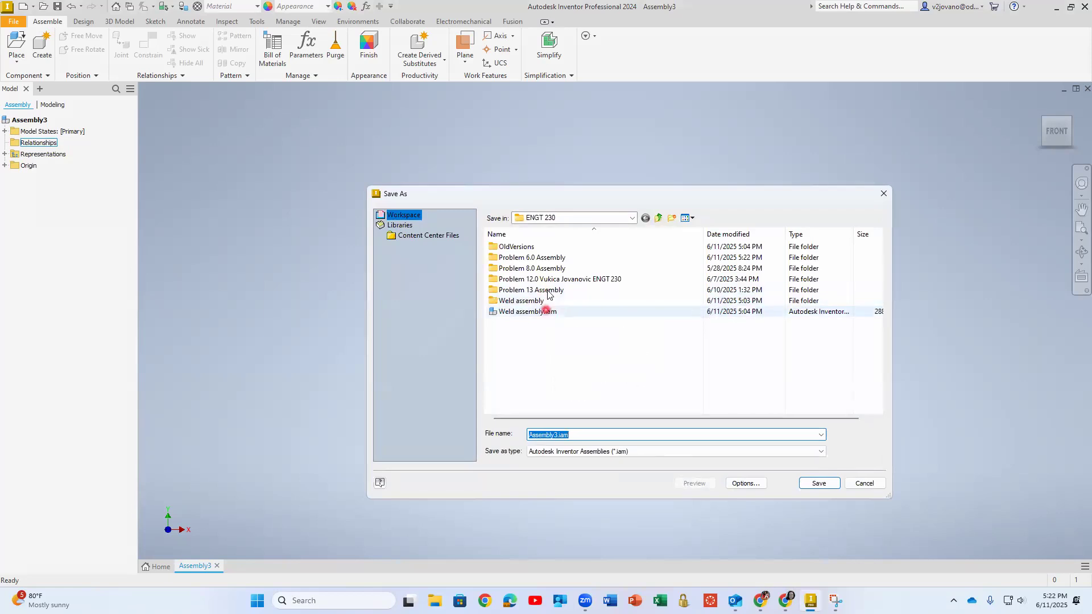
double_click(548, 292)
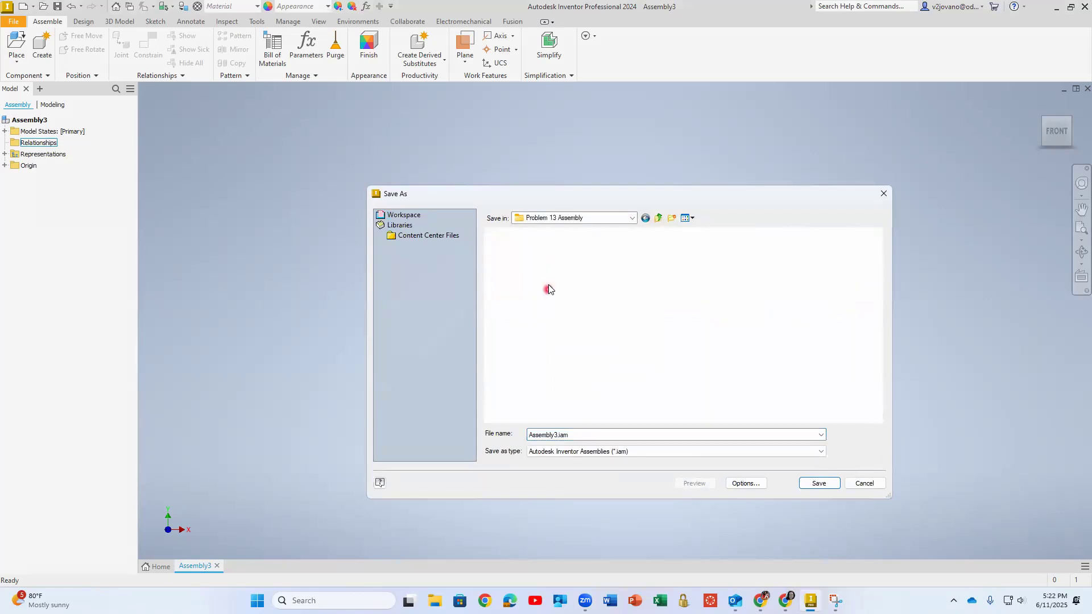
left_click(574, 281)
left_click(659, 220)
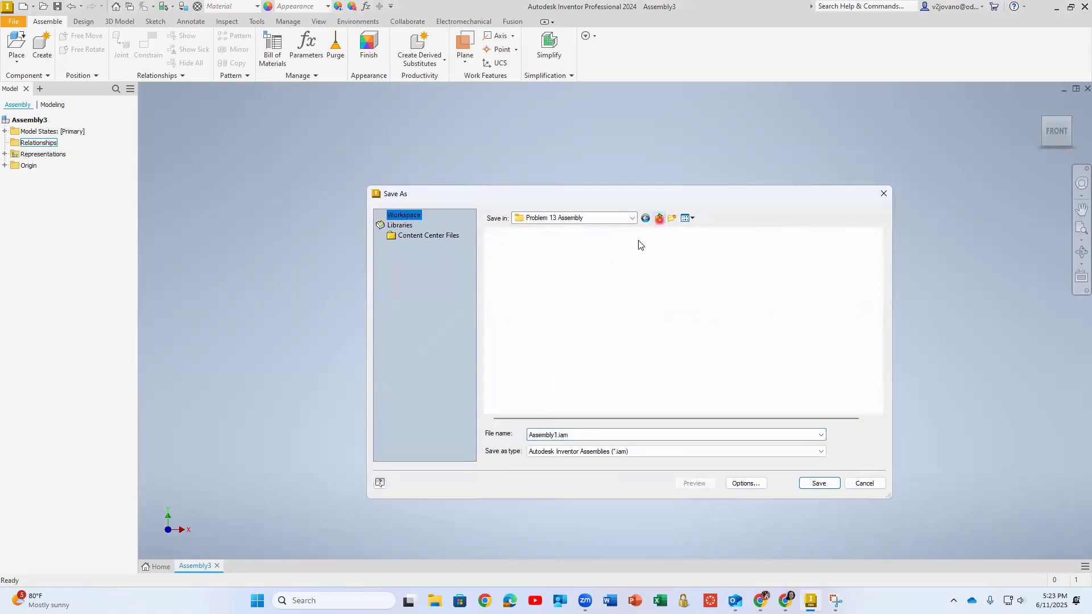
double_click(570, 435)
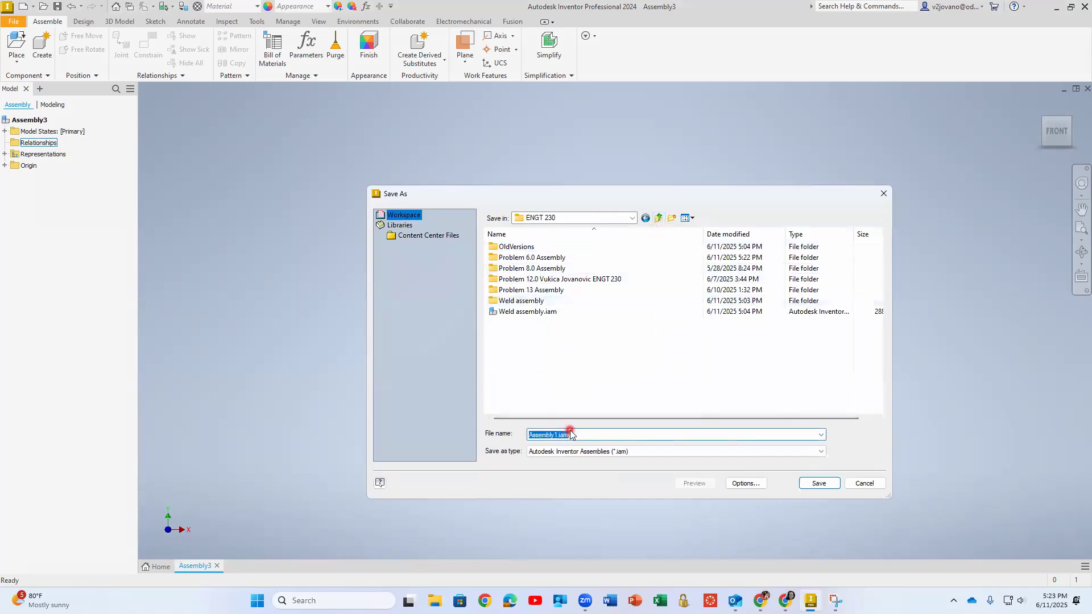
type("Problem 1")
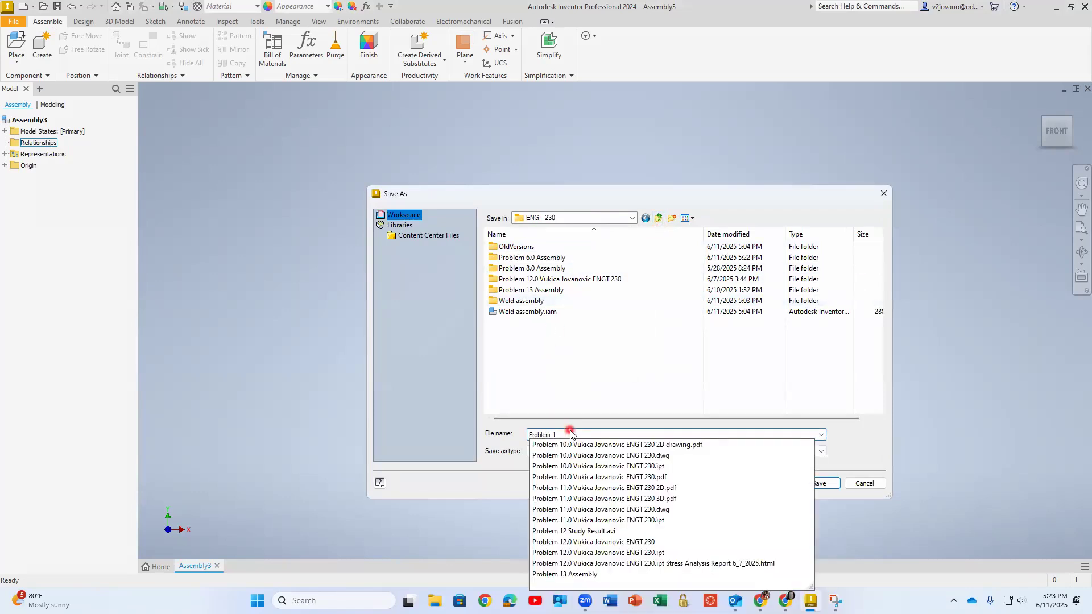
left_click(547, 359)
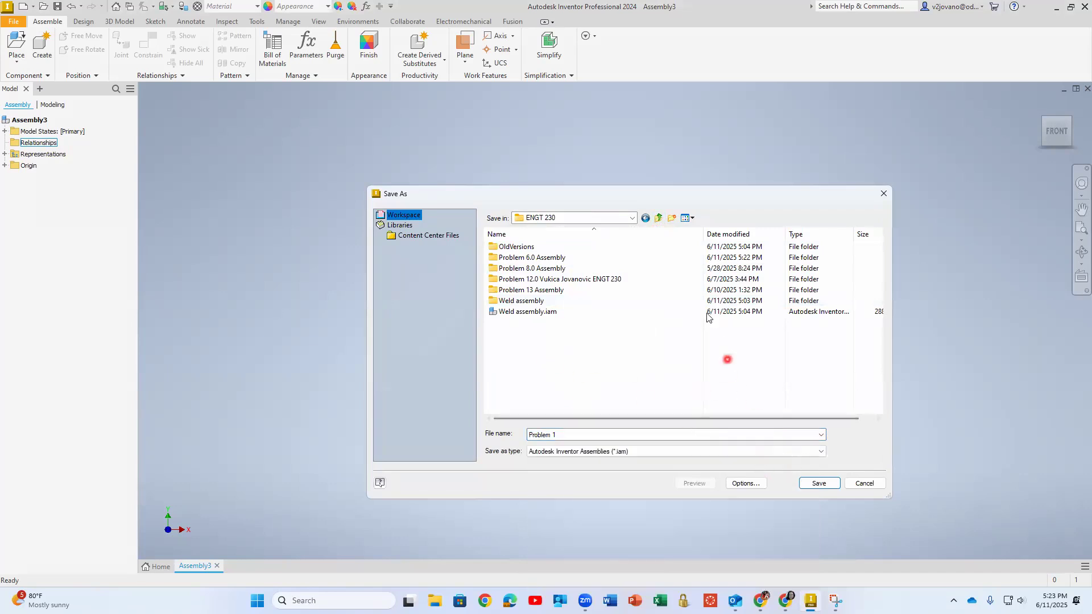
Create a new folder named "Problem 16 Assembly" inside the ENGT 230 folder
left_click(672, 218)
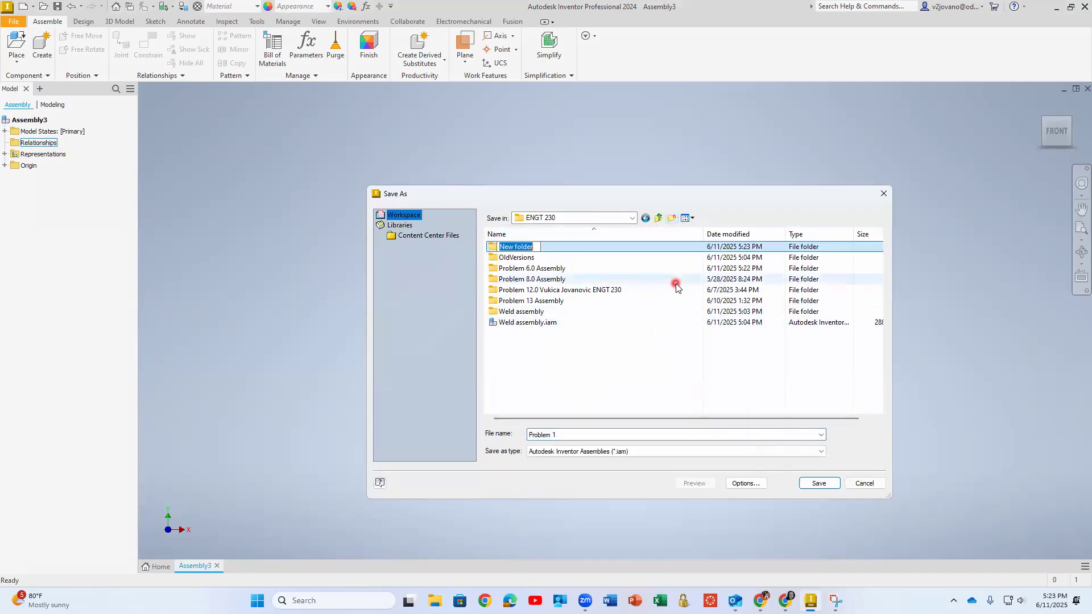
type("Problem 16 Assembly")
key("Return")
Save the assembly as "Problem 16 assembly" inside the Problem 16 Assembly folder
double_click(604, 247)
left_click(577, 433)
type("Problem 16")
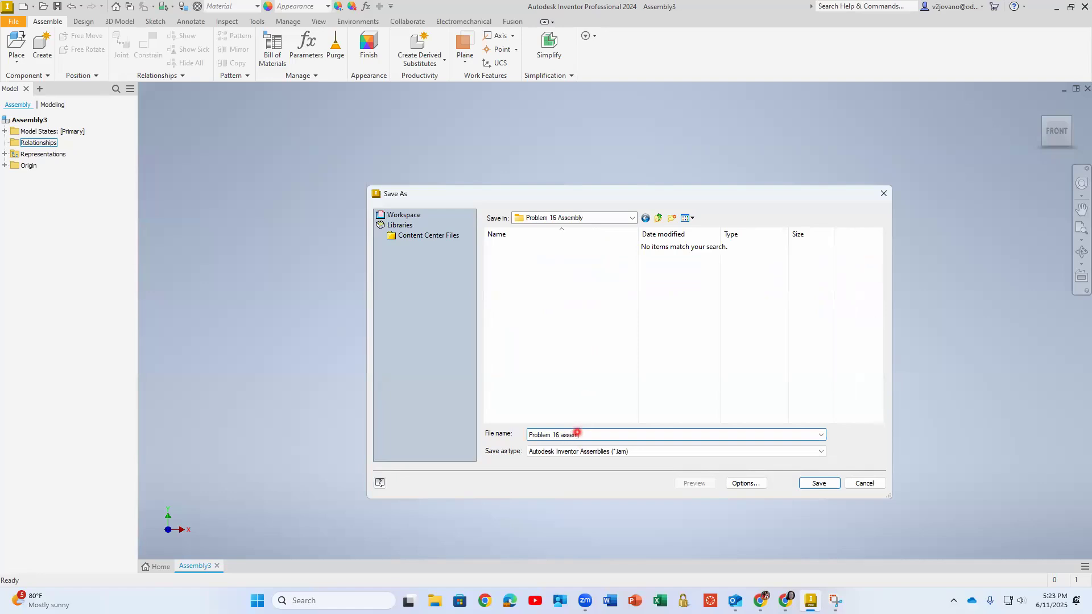
key("Return")
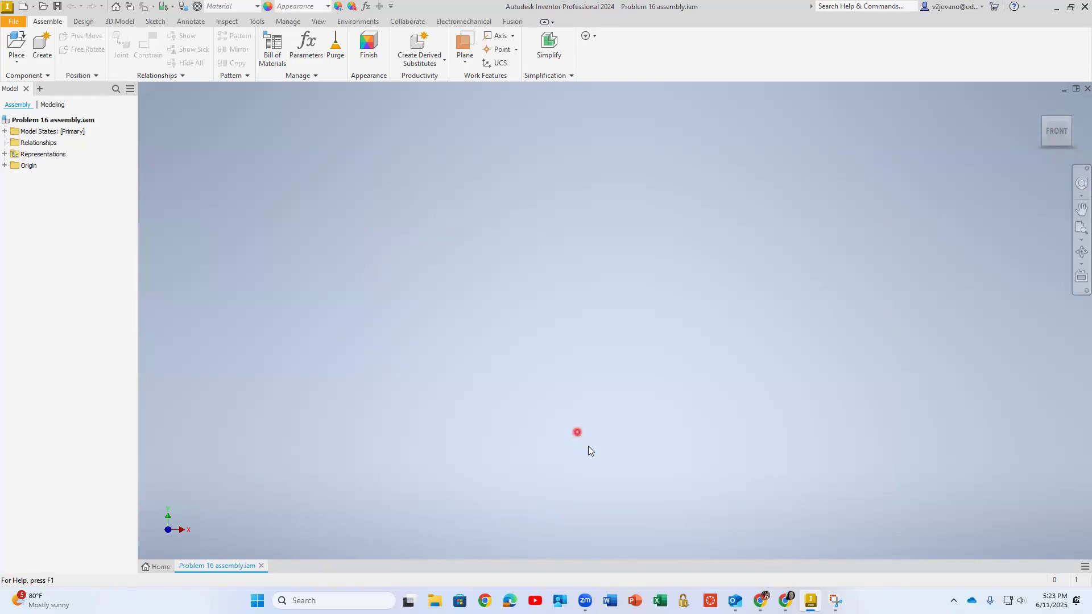
Start placing a component into the assembly from the Content Center
left_click(83, 21)
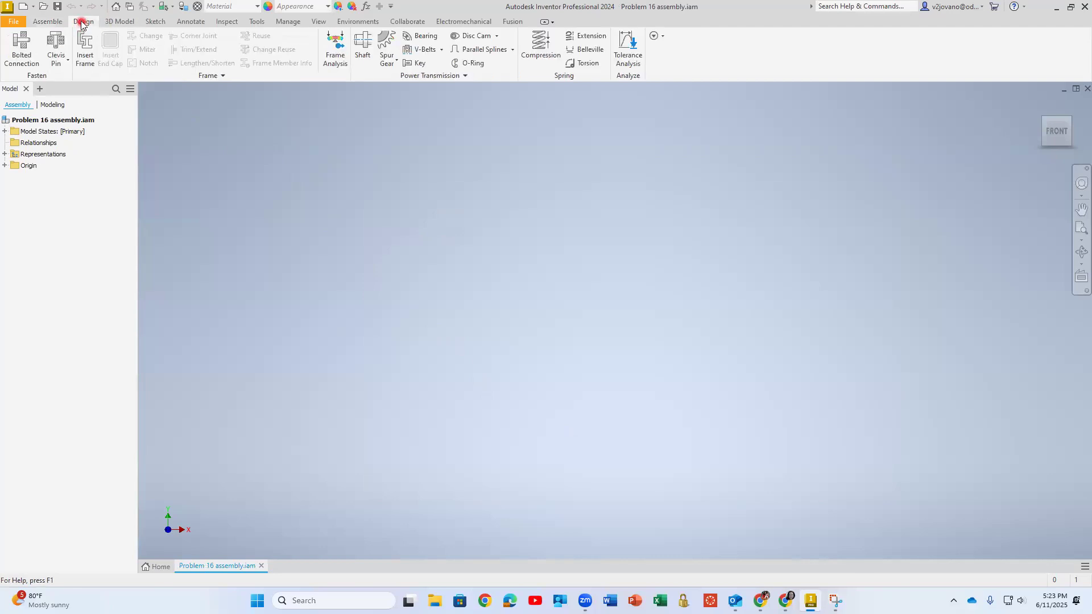
left_click(47, 22)
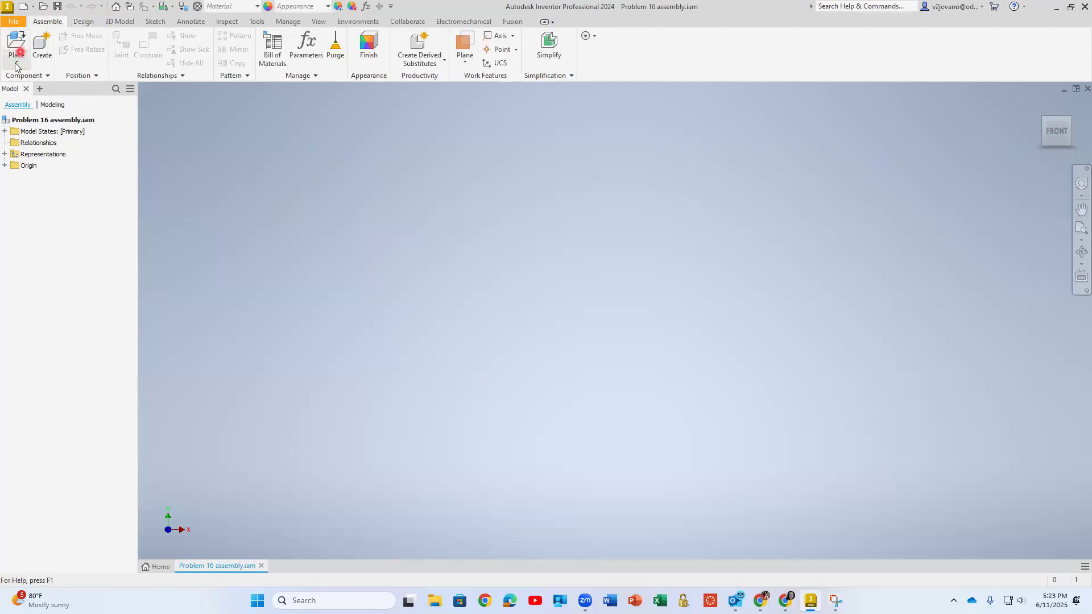
left_click(15, 65)
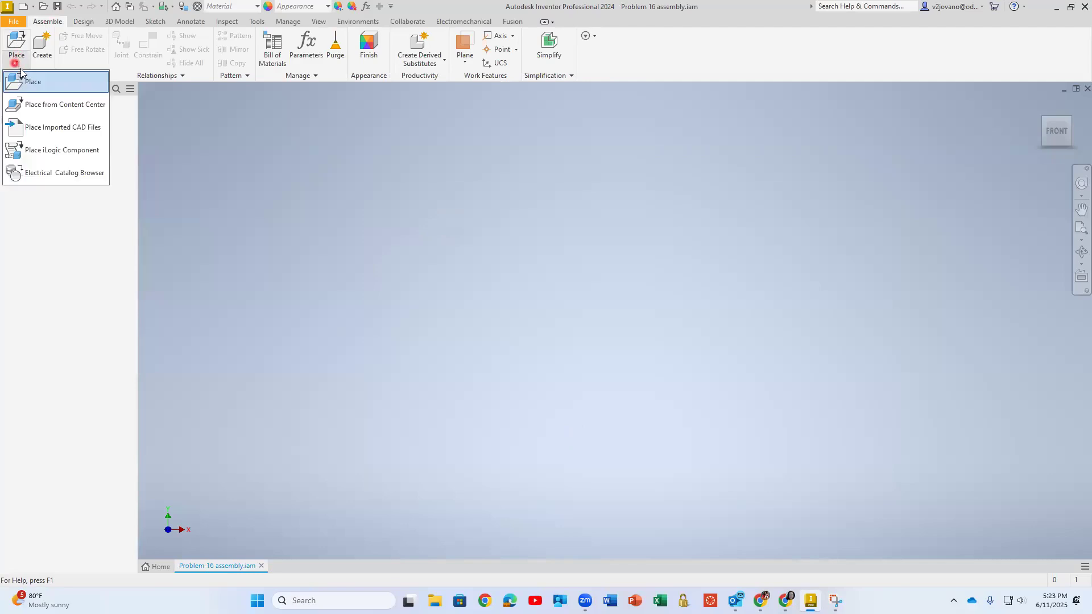
left_click(57, 105)
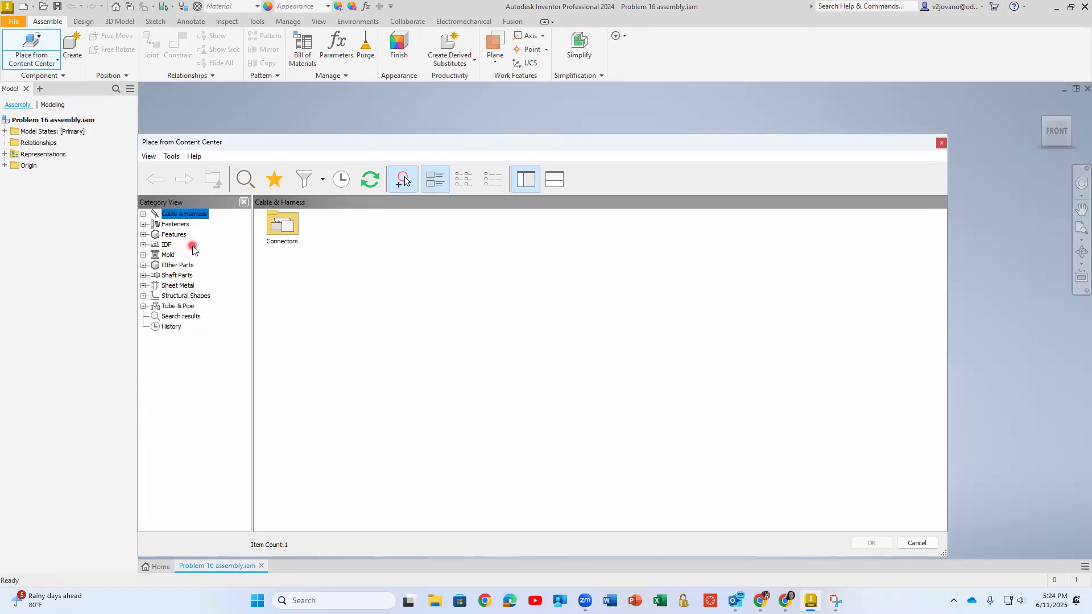
Browse the Bolts categories under Fasteners and show the Hex Head - Flanged family list
left_click(144, 225)
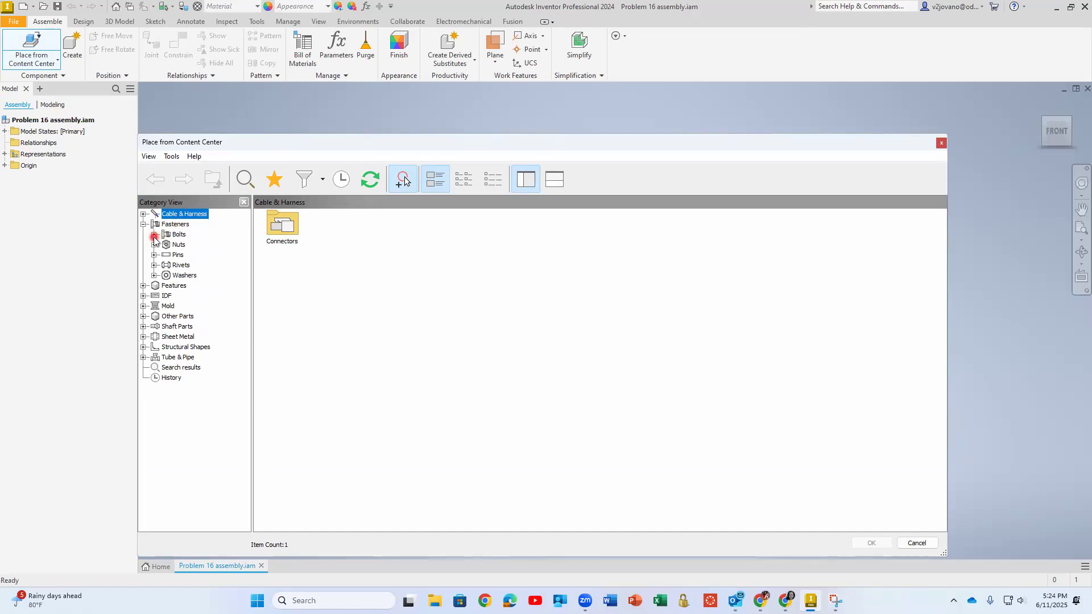
left_click(154, 235)
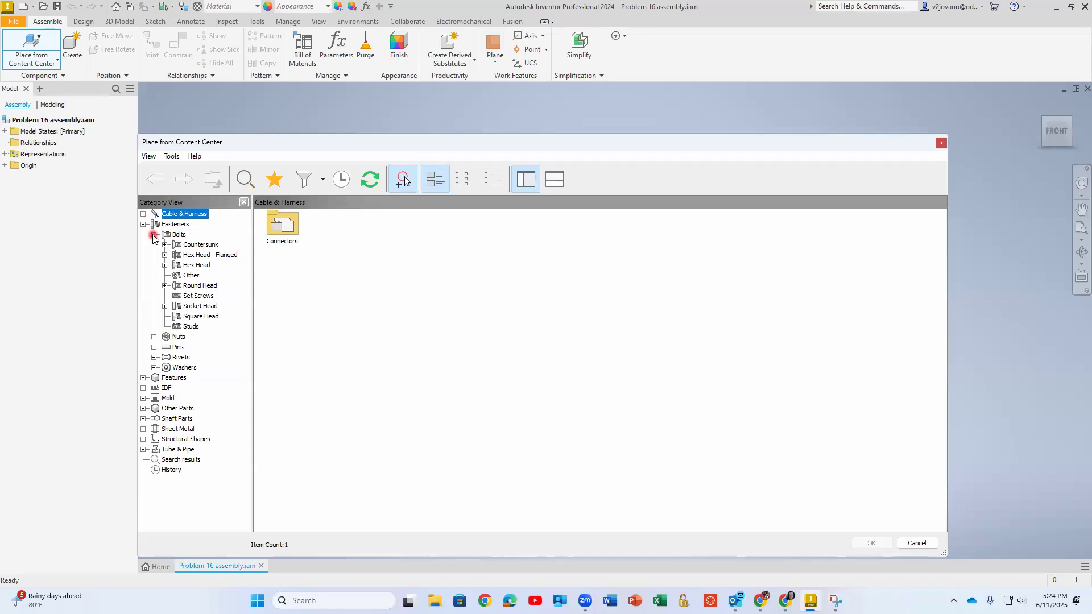
left_click(164, 265)
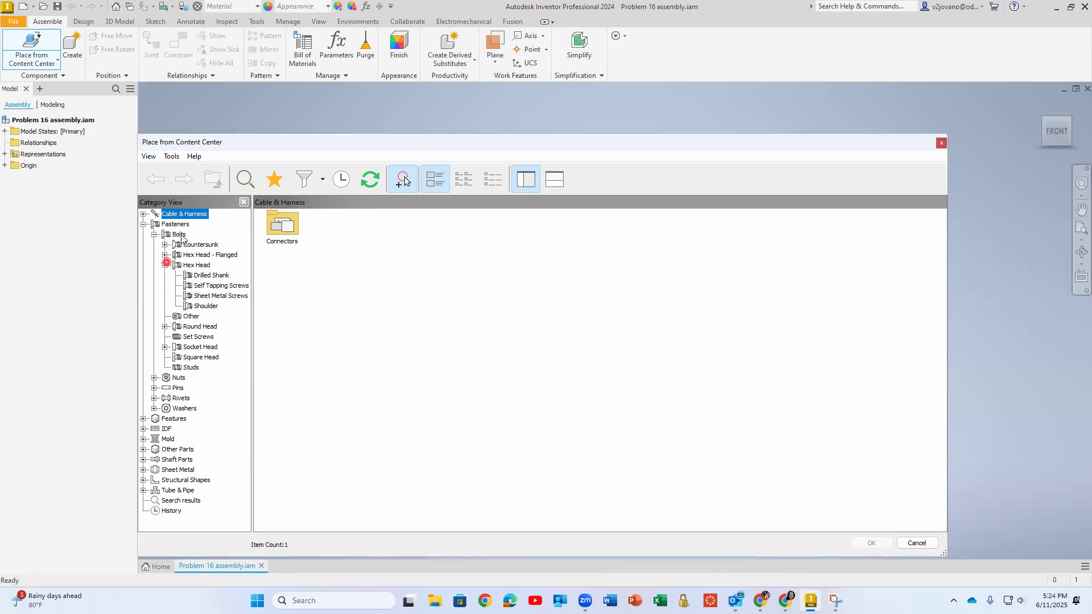
left_click(165, 265)
left_click(174, 232)
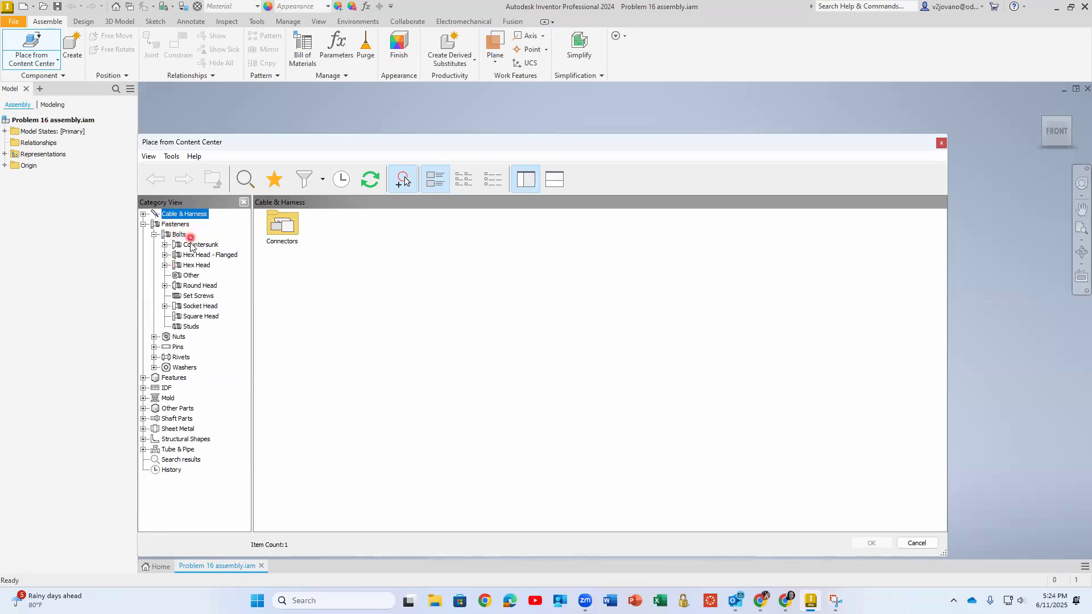
left_click(165, 255)
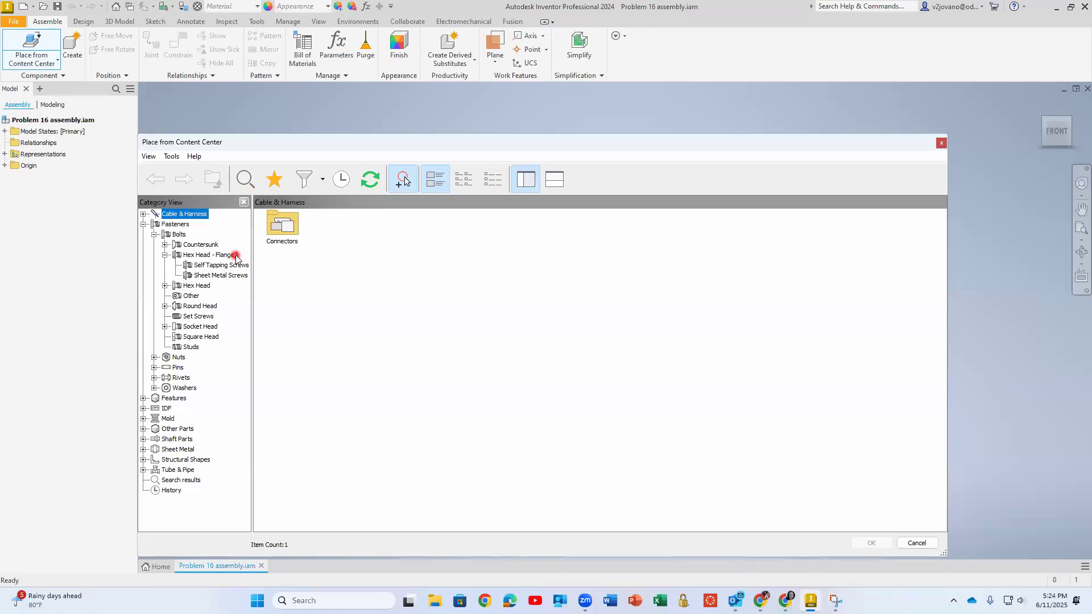
left_click(187, 256)
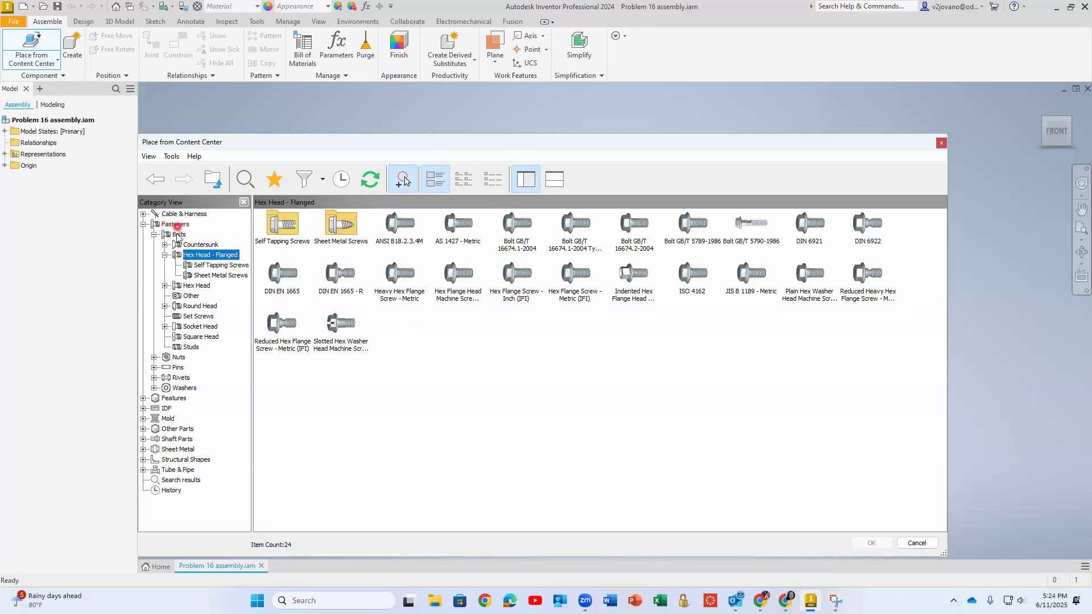
left_click(231, 255)
Examine the available sizes of the Hex Flange Screw - Inch (IFI) and Hex Flange Screw - Metric (IFI), placing neither
left_click(516, 273)
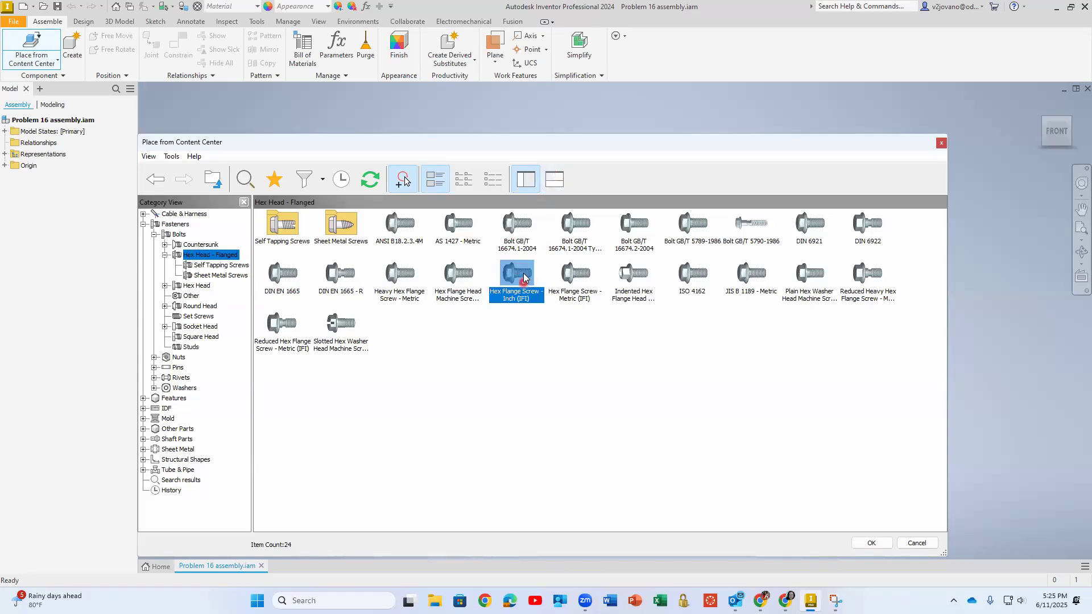
double_click(521, 273)
left_click(472, 215)
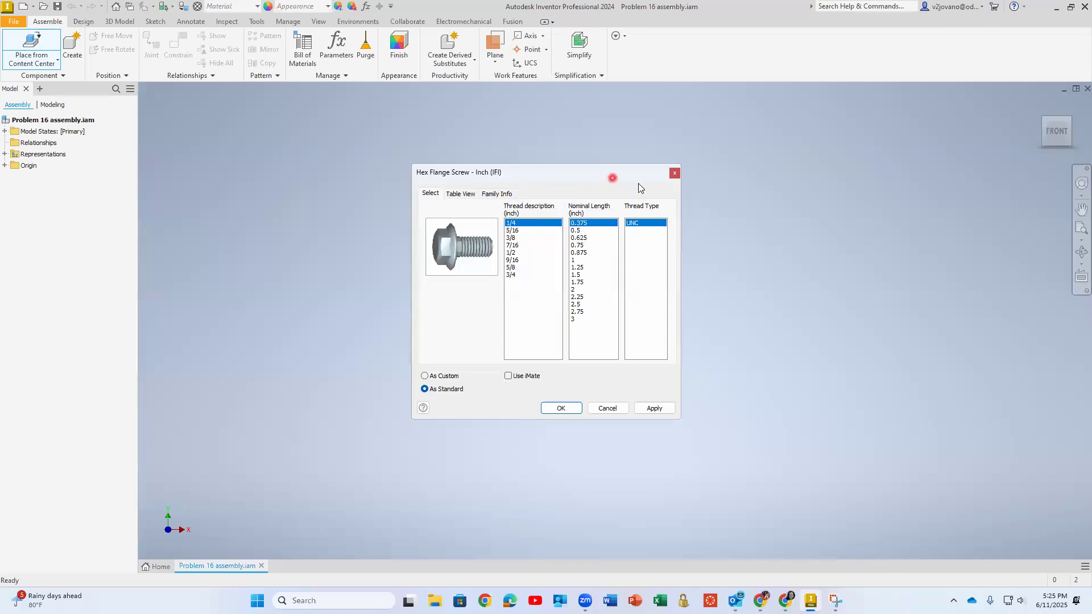
left_click(674, 173)
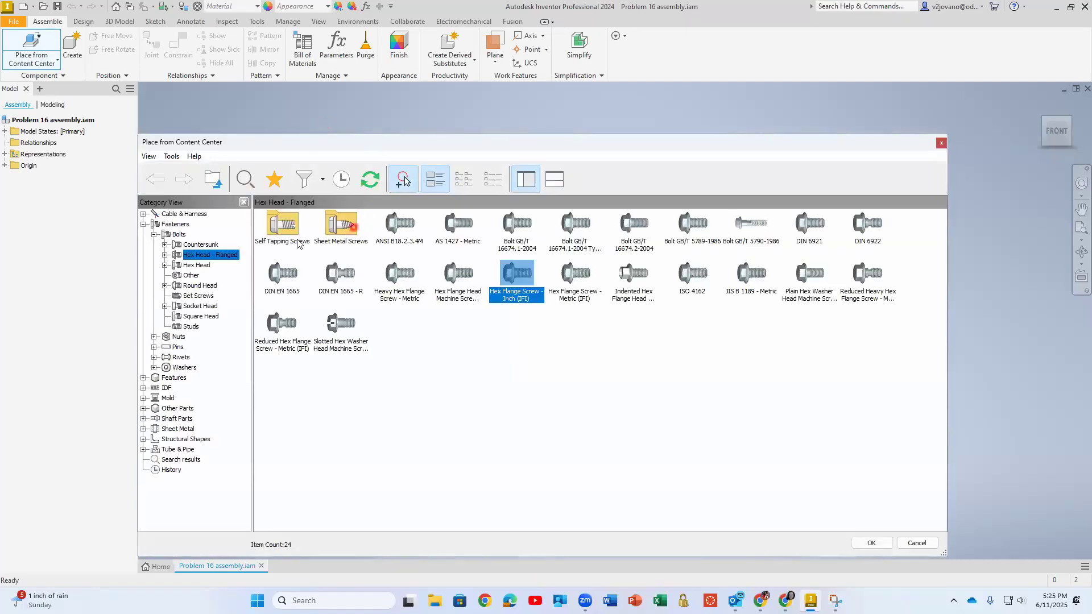
left_click(581, 281)
double_click(563, 282)
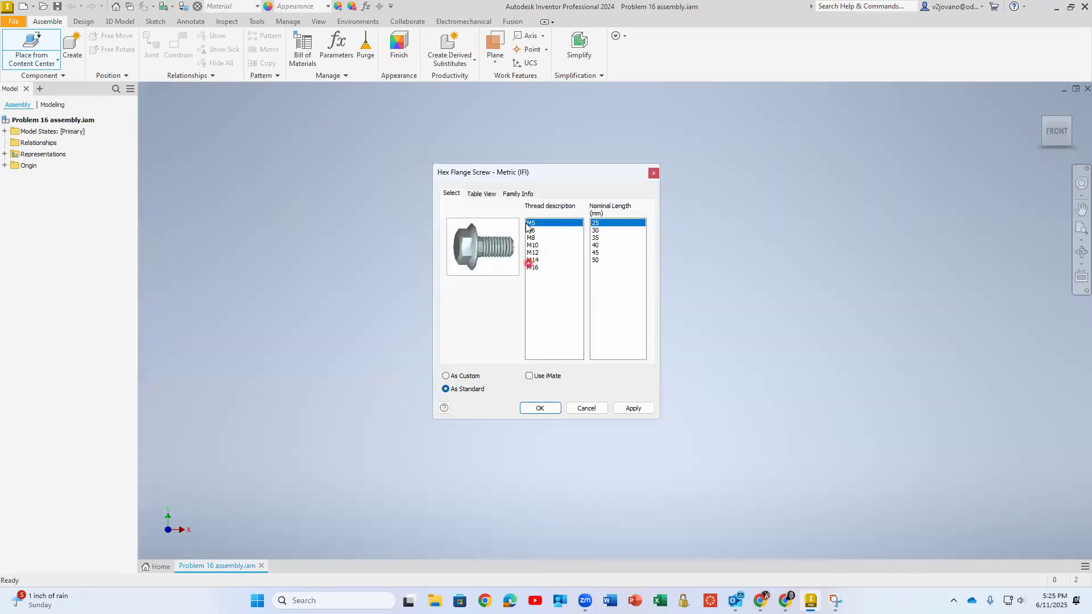
left_click(586, 408)
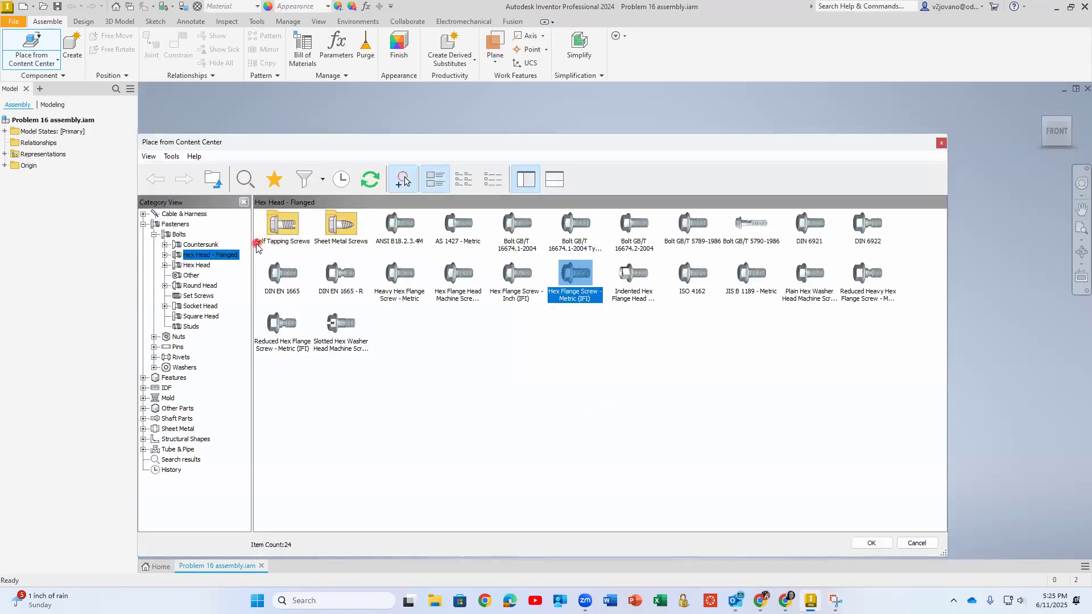
Choose Heavy Hex Bolt - Inch from the Hex Head bolts category for placement
left_click(205, 265)
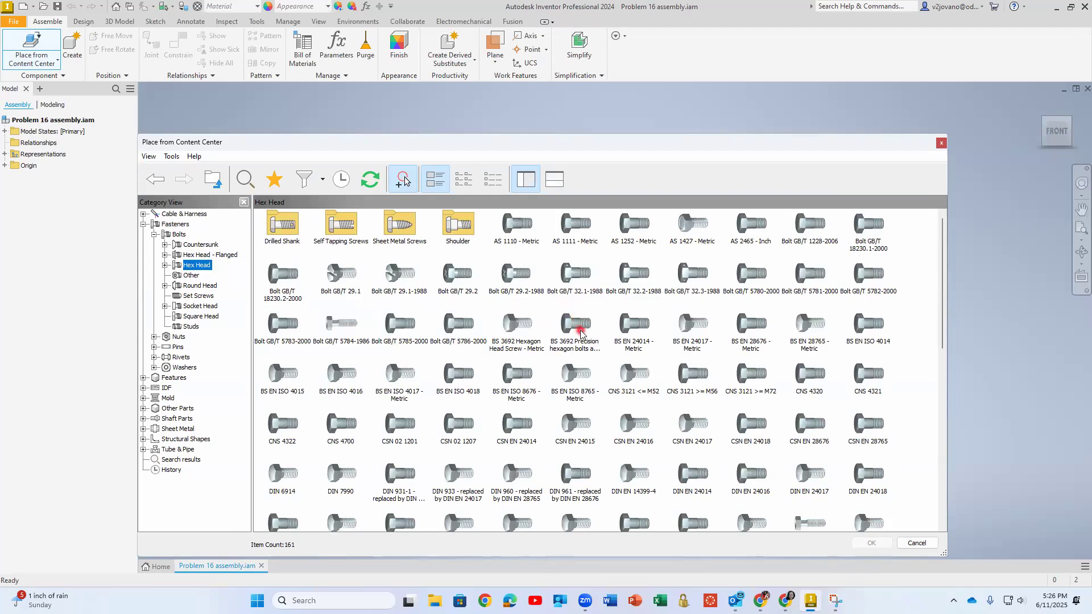
scroll(577, 330, "down", 6)
scroll(580, 335, "down", 2)
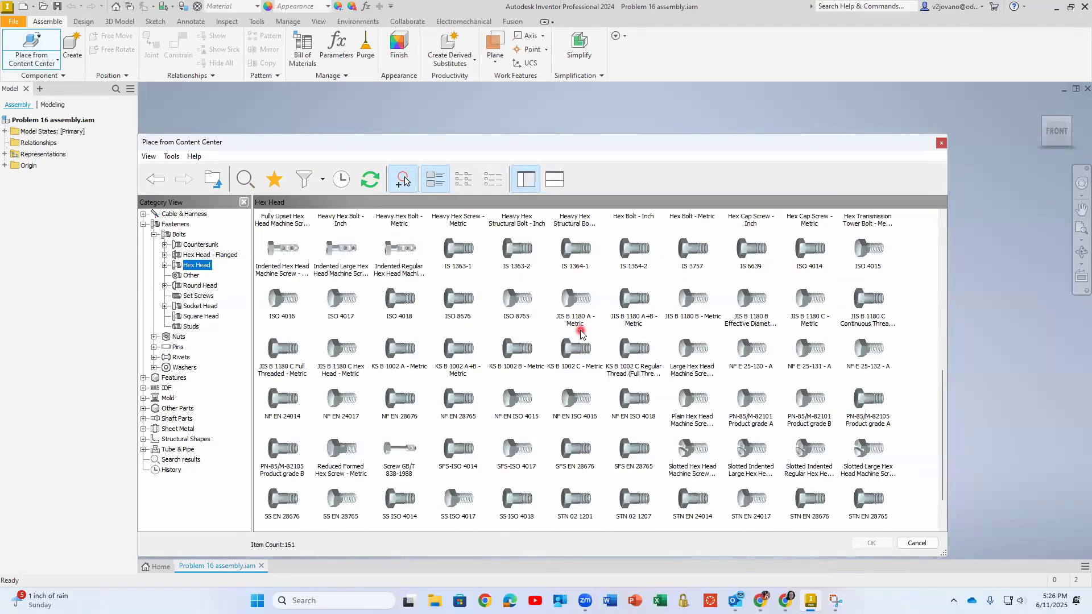
scroll(580, 334, "up", 2)
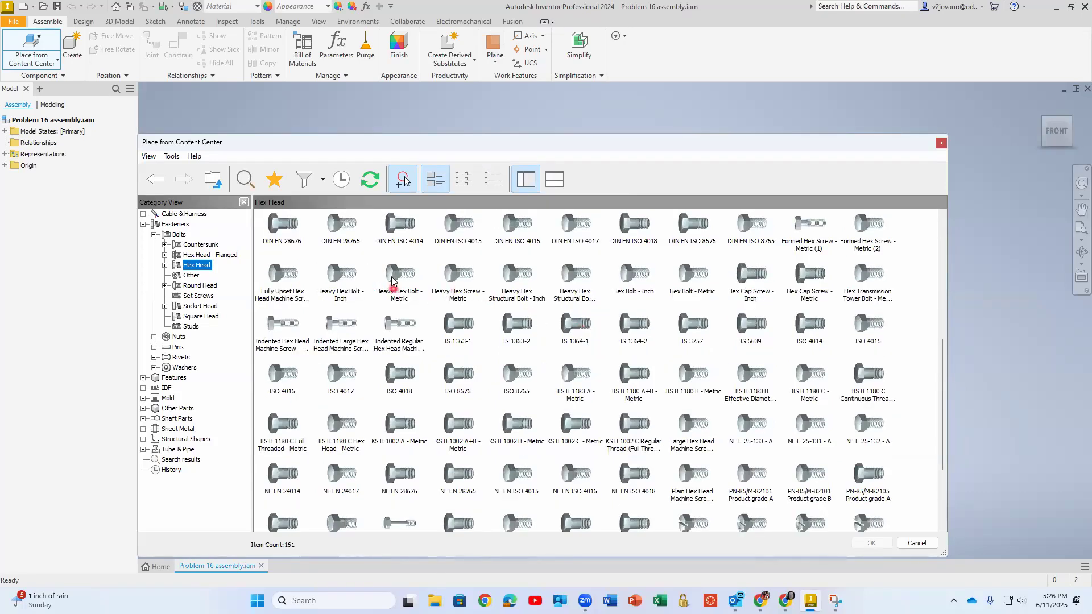
double_click(339, 281)
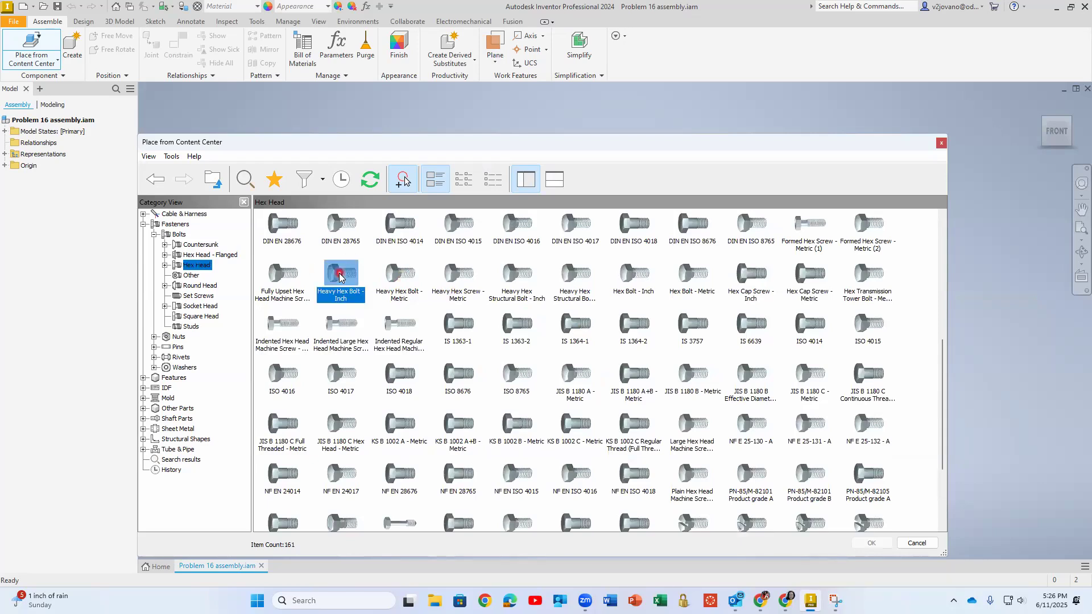
left_click(478, 230)
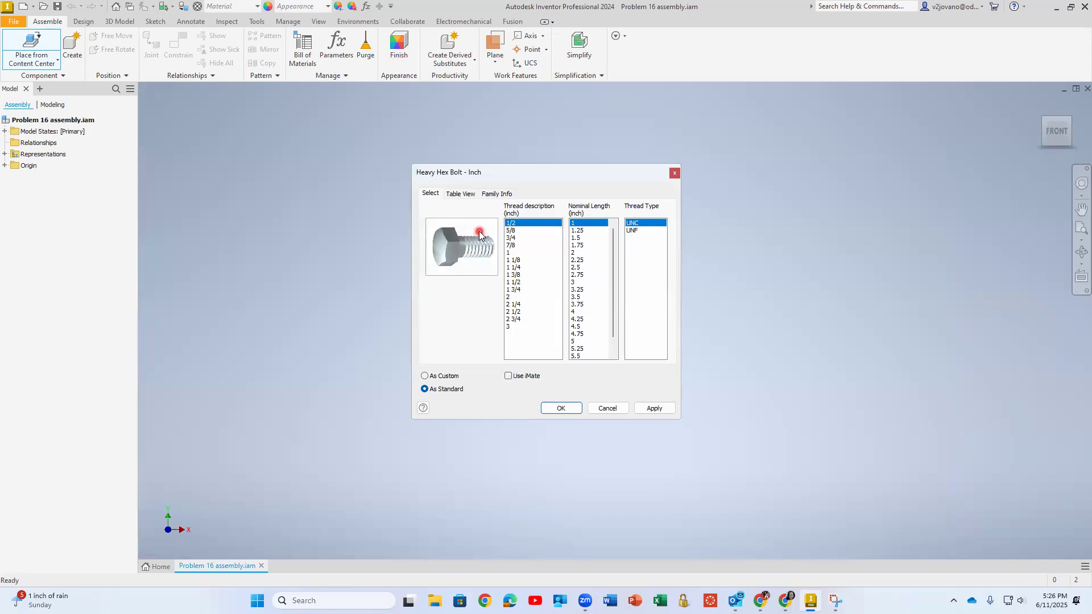
Place one standard Heavy Hex Bolt with 1 1/8 inch UNC thread and 3 inch nominal length in the assembly
left_click(513, 260)
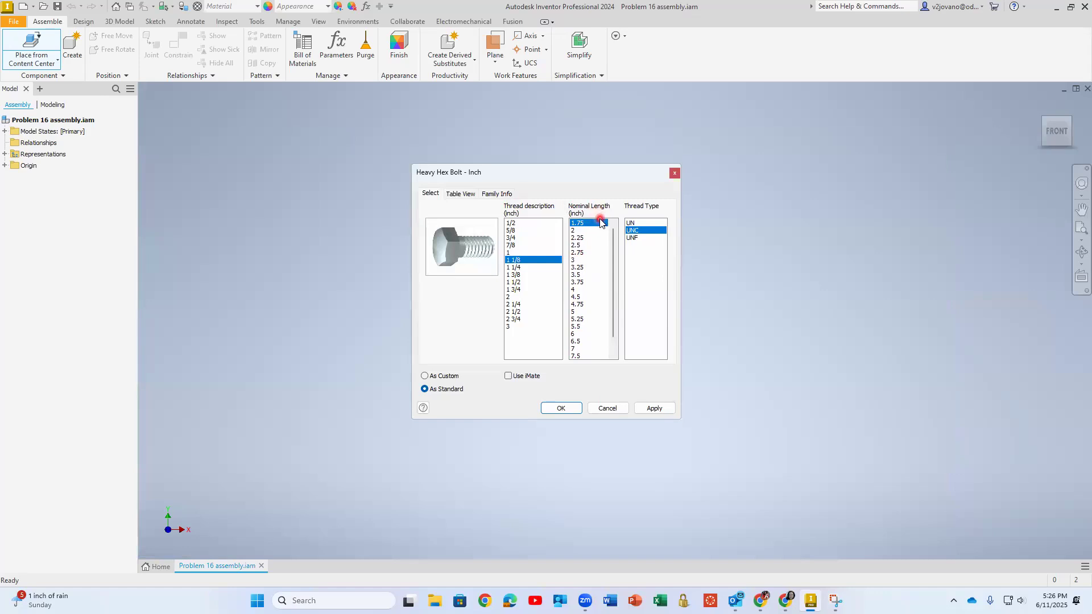
left_click(583, 261)
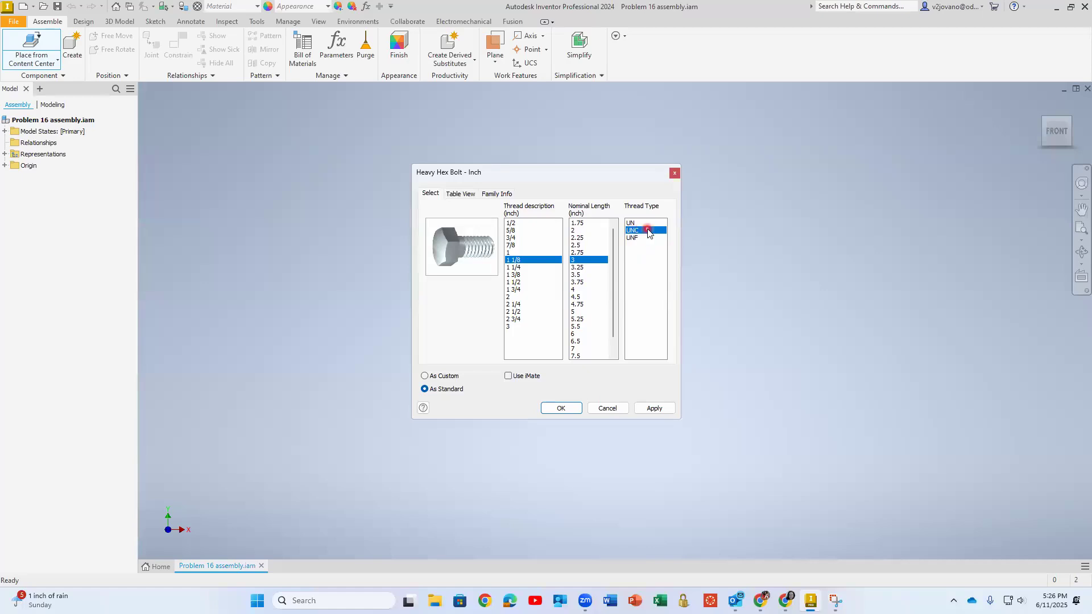
left_click(561, 408)
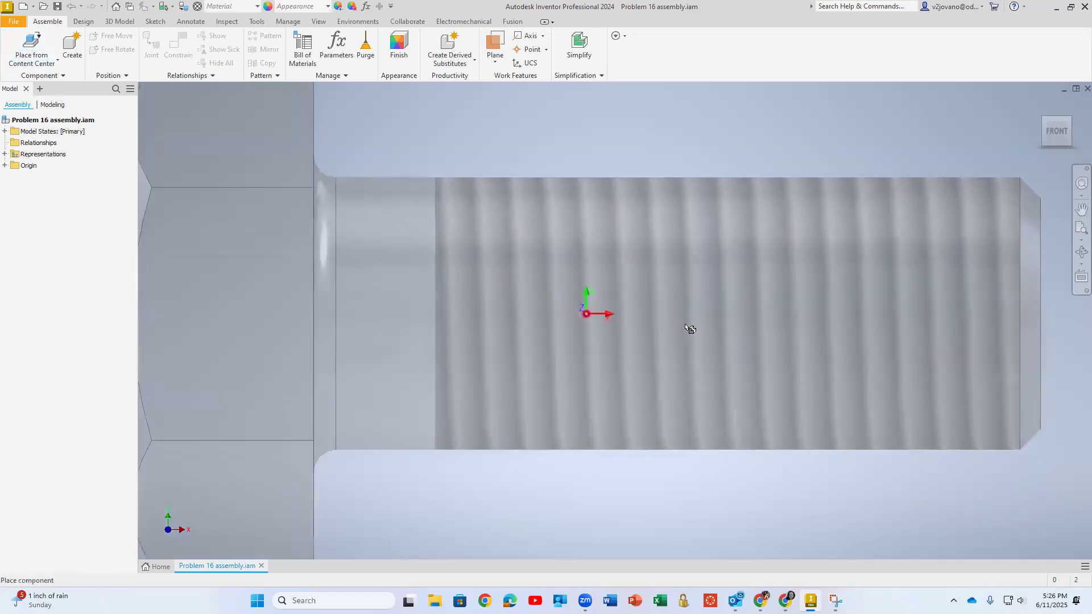
scroll(659, 324, "down", 3)
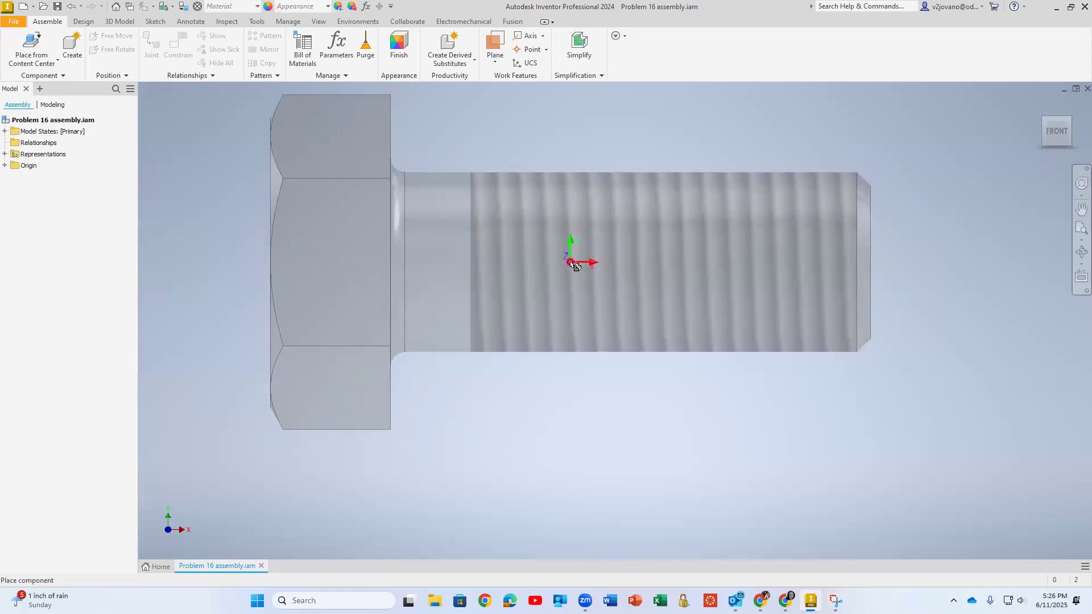
left_click(571, 263)
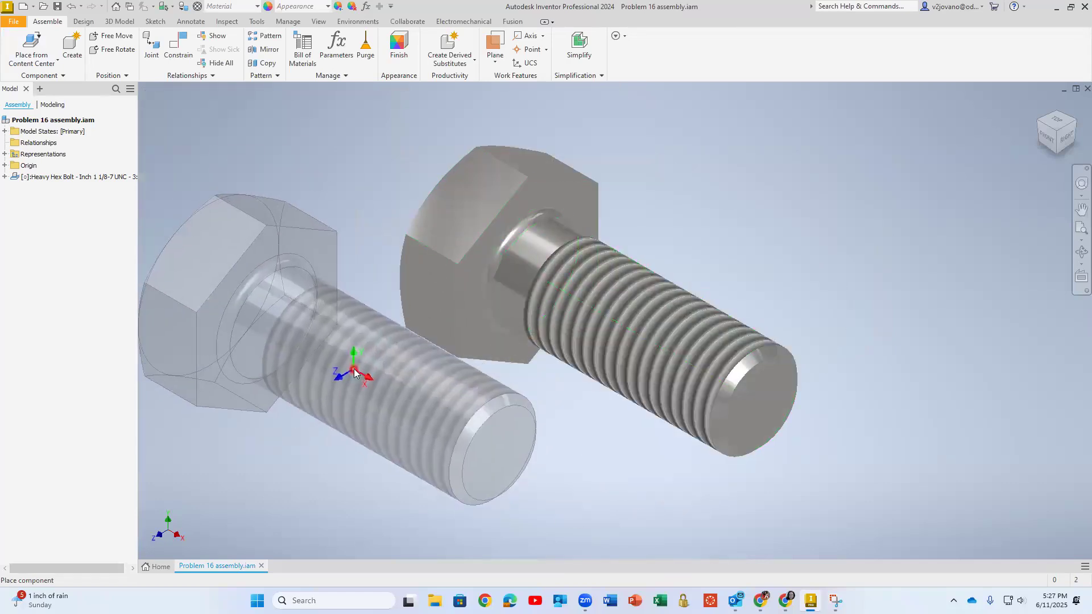
End bolt placement and examine the bolt's iMates, origin features and model states in the model tree
key("Escape")
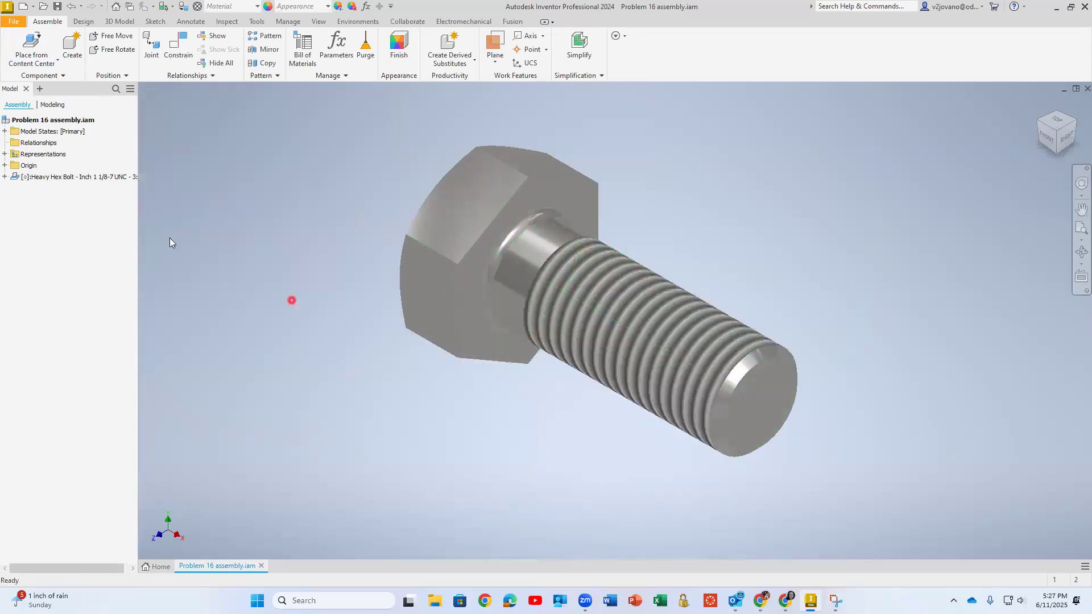
left_click(5, 177)
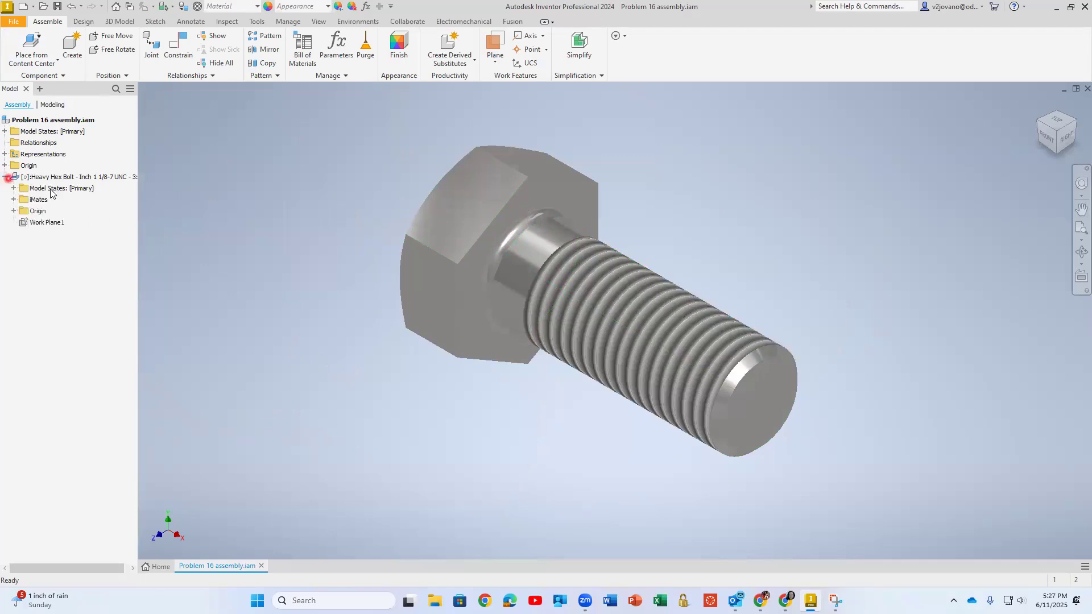
left_click(13, 200)
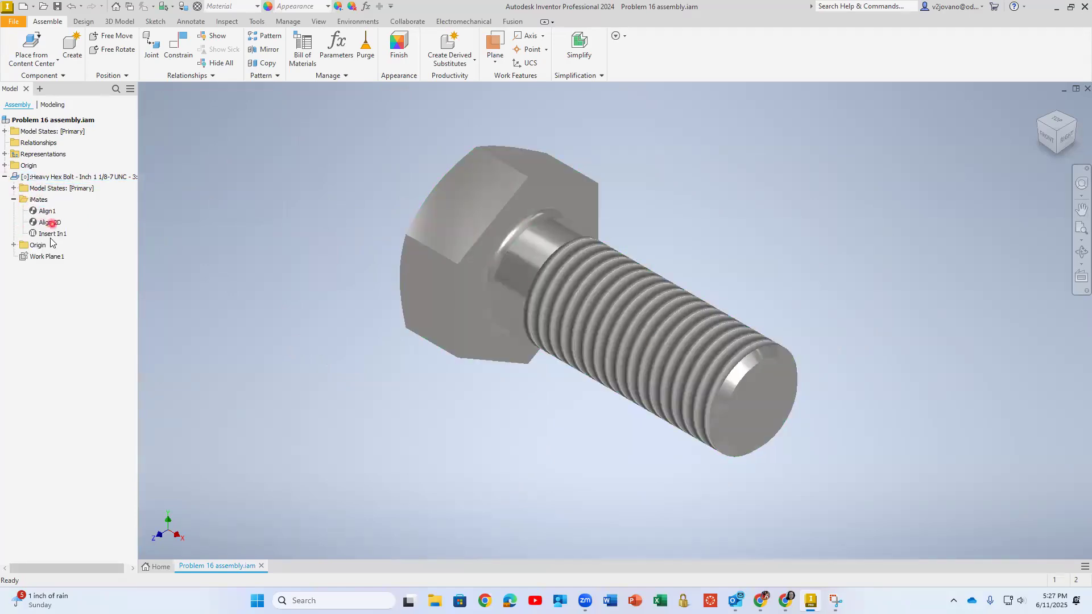
left_click(14, 245)
left_click(52, 279)
left_click(49, 347)
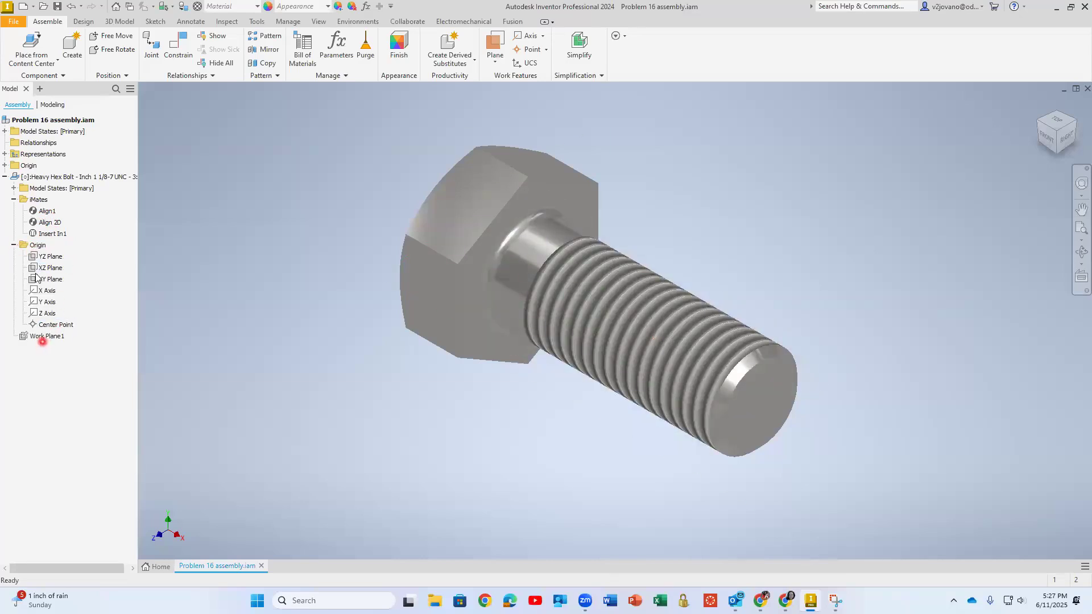
left_click(14, 188)
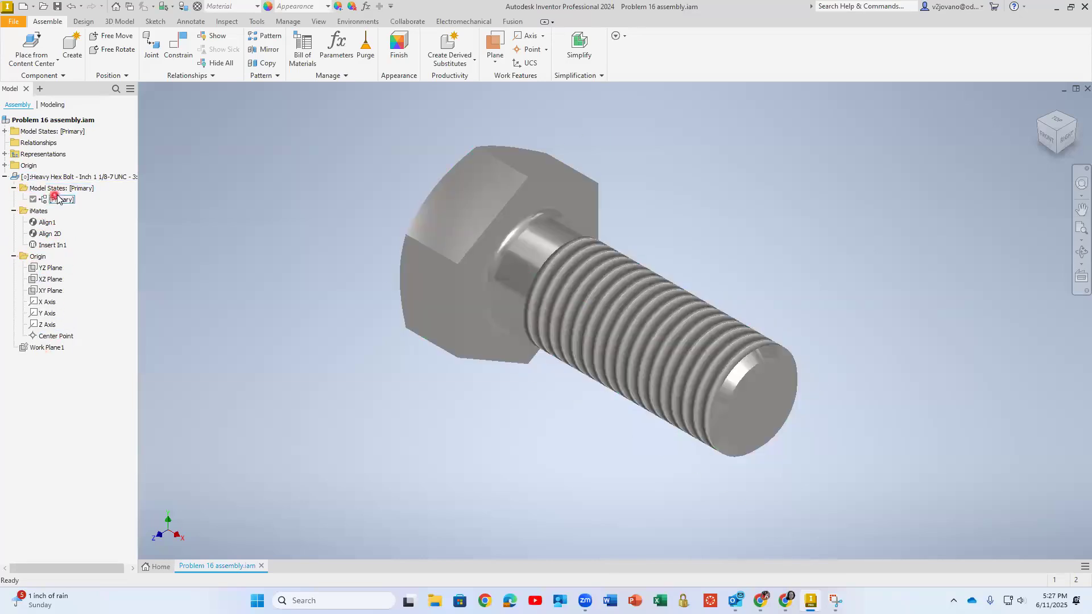
Inspect the placed bolt's head, shank and thread geometry up close
left_click(510, 239)
left_click(281, 174)
left_click(618, 307)
left_click(620, 466)
scroll(647, 352, "down", 3)
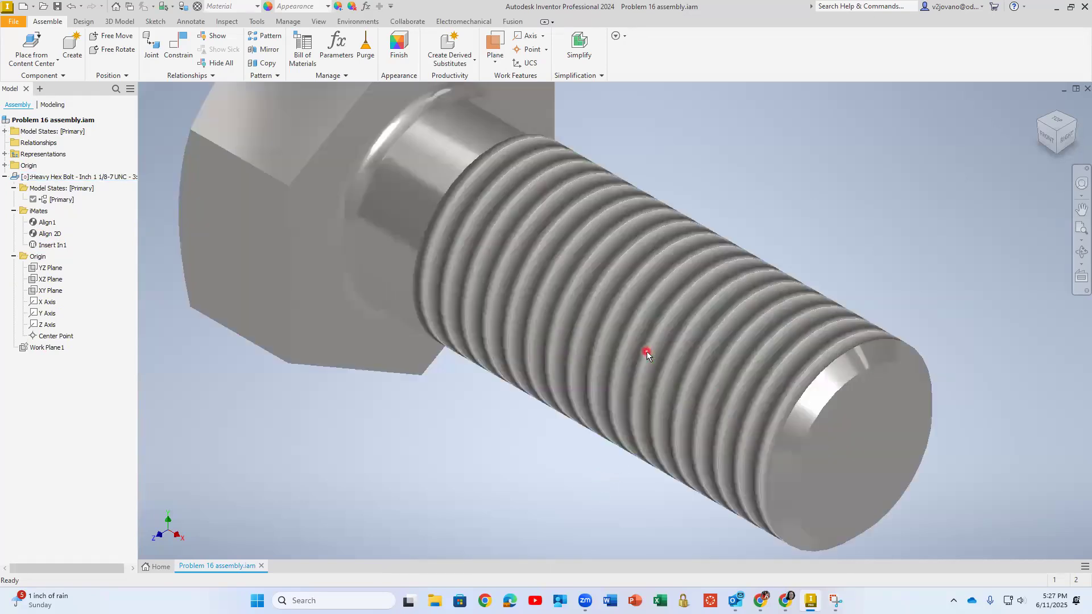
scroll(531, 386, "up", 3)
scroll(531, 386, "up", 2)
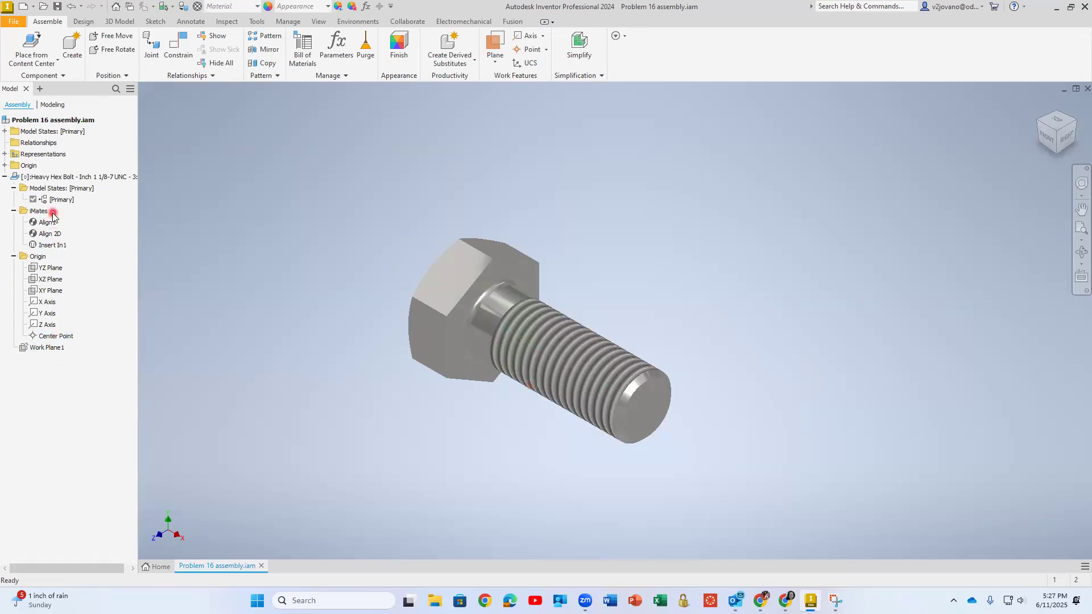
Open the placed bolt's Change Size options and accept the 1 1/8 inch UNC thread with 3 inch nominal length
right_click(49, 180)
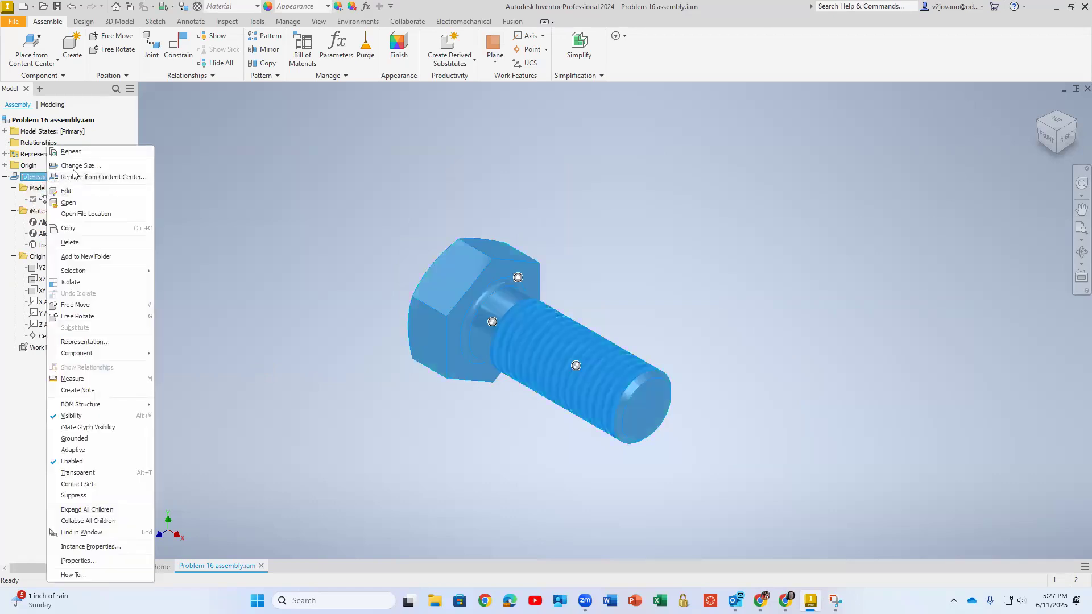
left_click(78, 166)
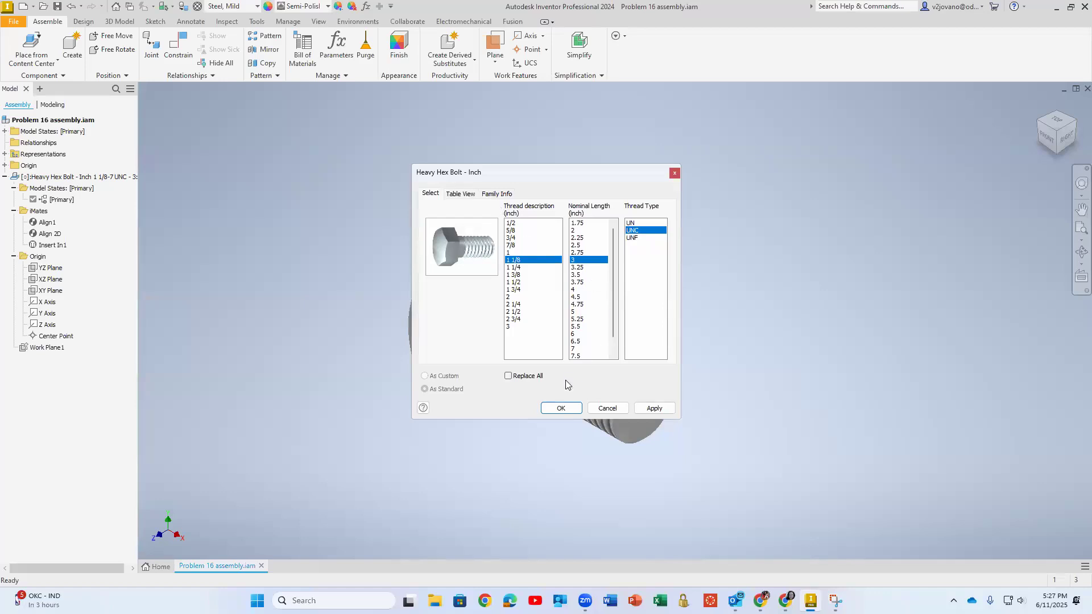
left_click(561, 408)
Set the assembly's visual style to Shaded with Edges
scroll(565, 295, "down", 3)
middle_click_drag(566, 294, 614, 243)
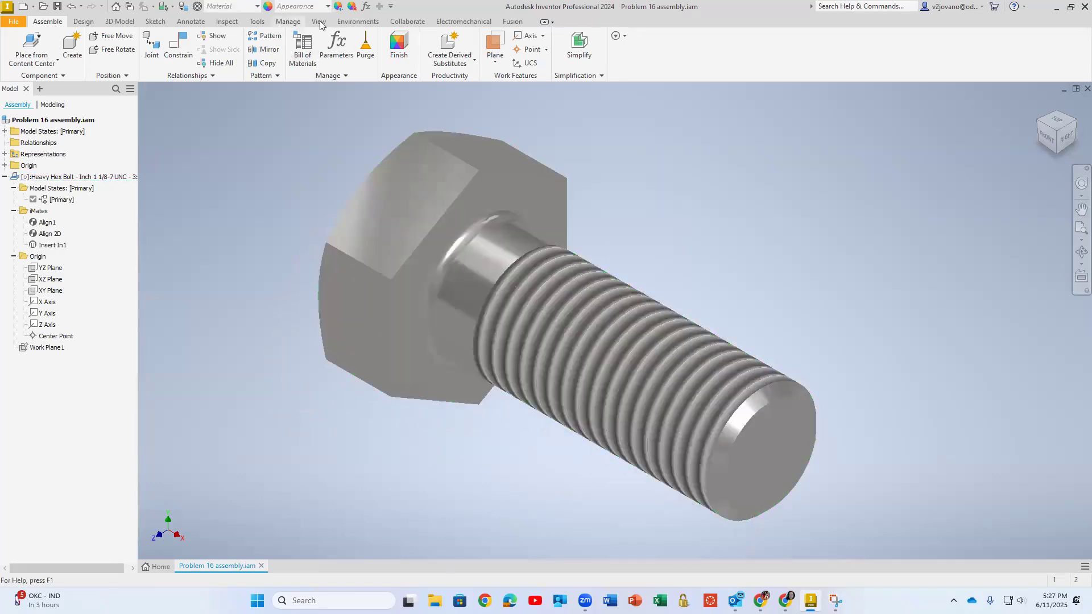
left_click(318, 21)
left_click(217, 55)
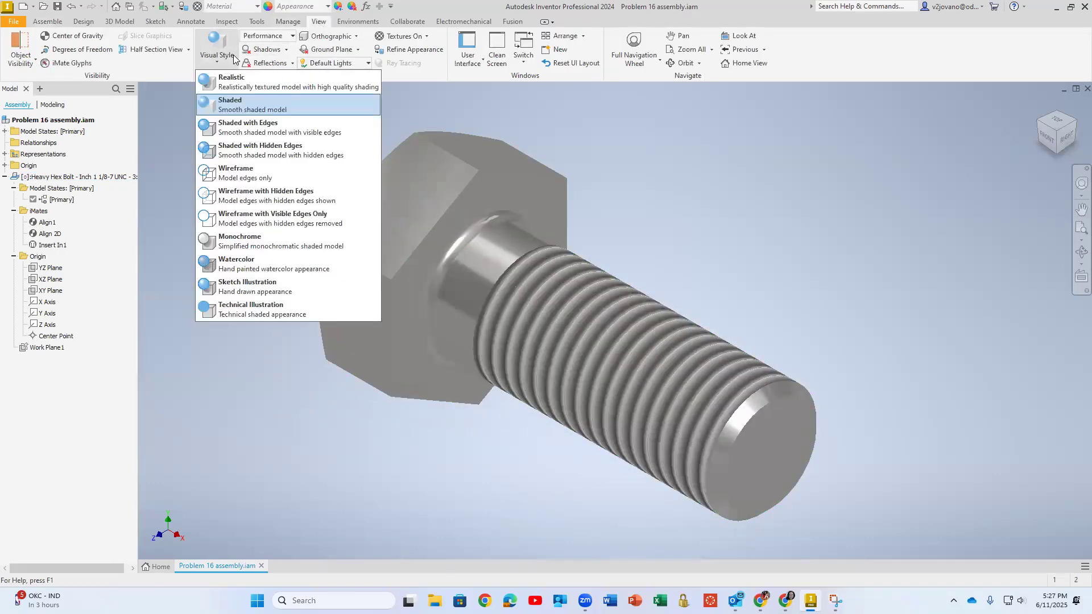
left_click(243, 136)
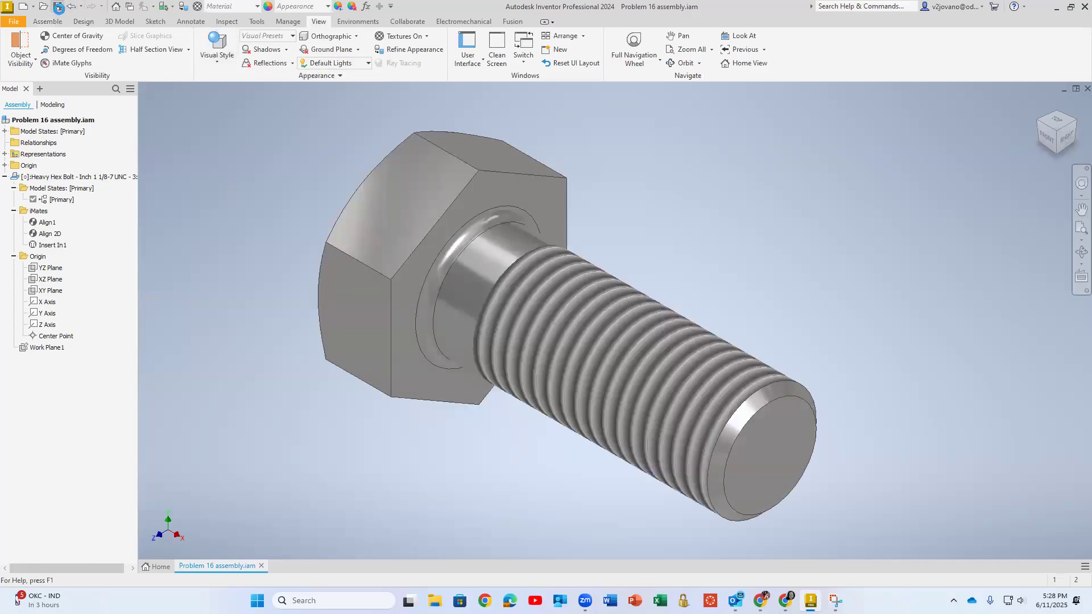
left_click(14, 21)
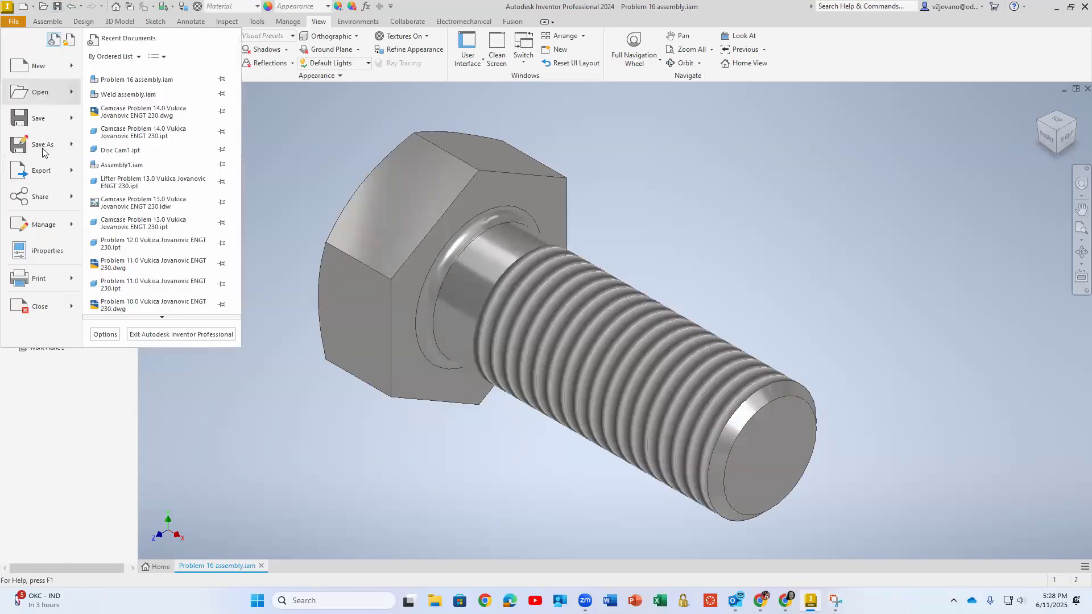
mouse_move(61, 172)
left_click(171, 107)
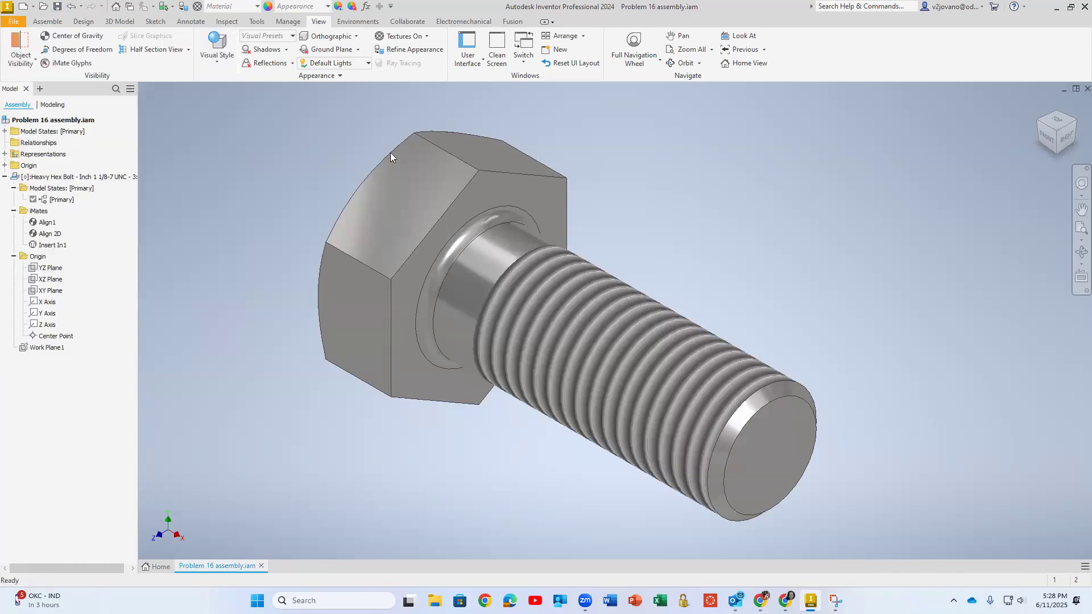
left_click(819, 484)
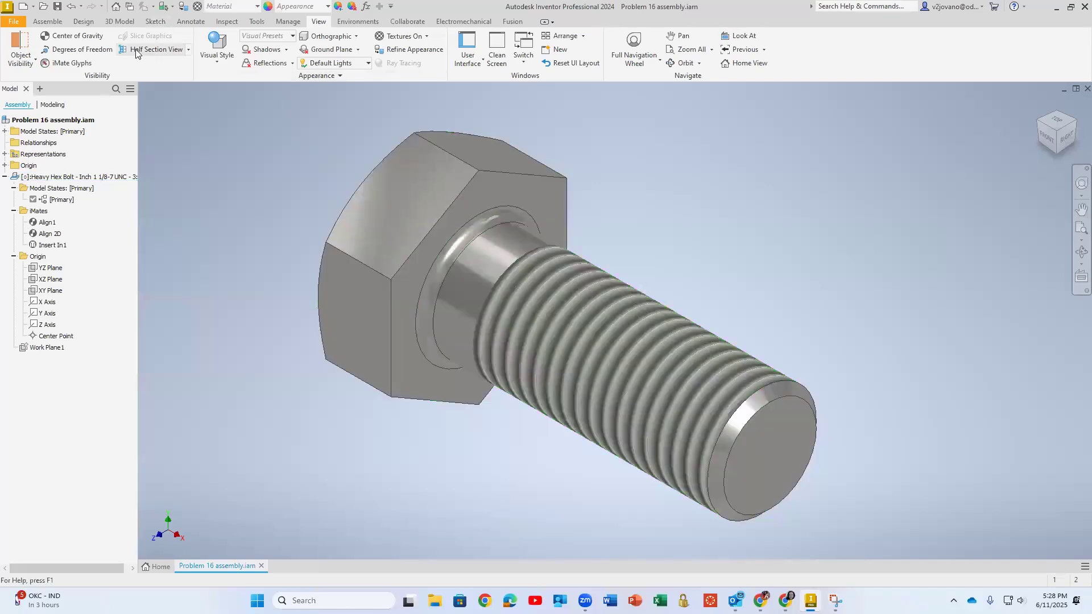
Reopen Place from Content Center and browse the Nuts and Pins subcategories under Fasteners
left_click(51, 23)
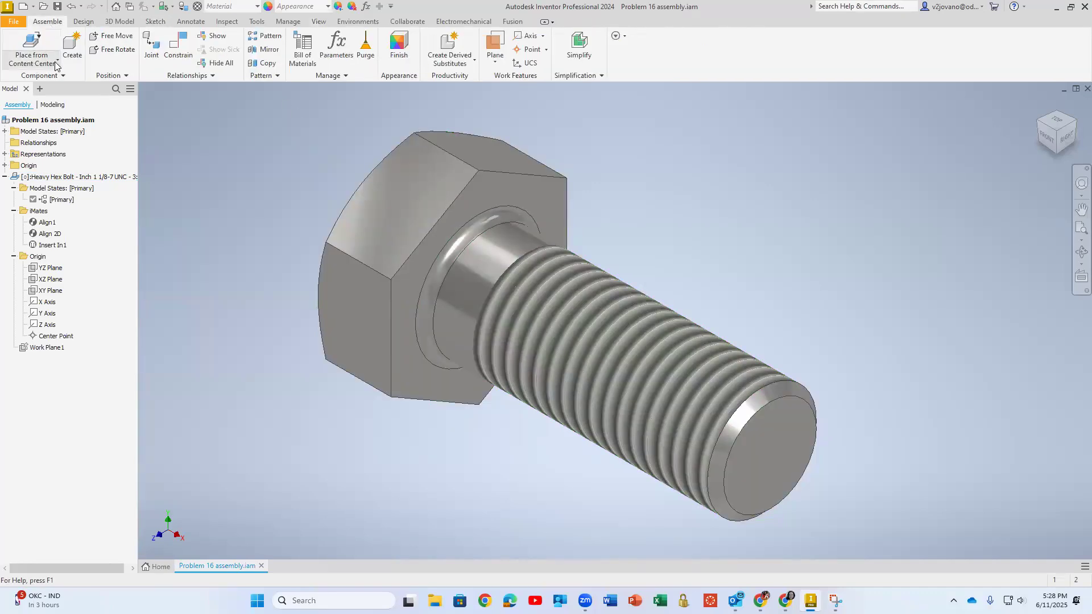
left_click(55, 66)
left_click(44, 101)
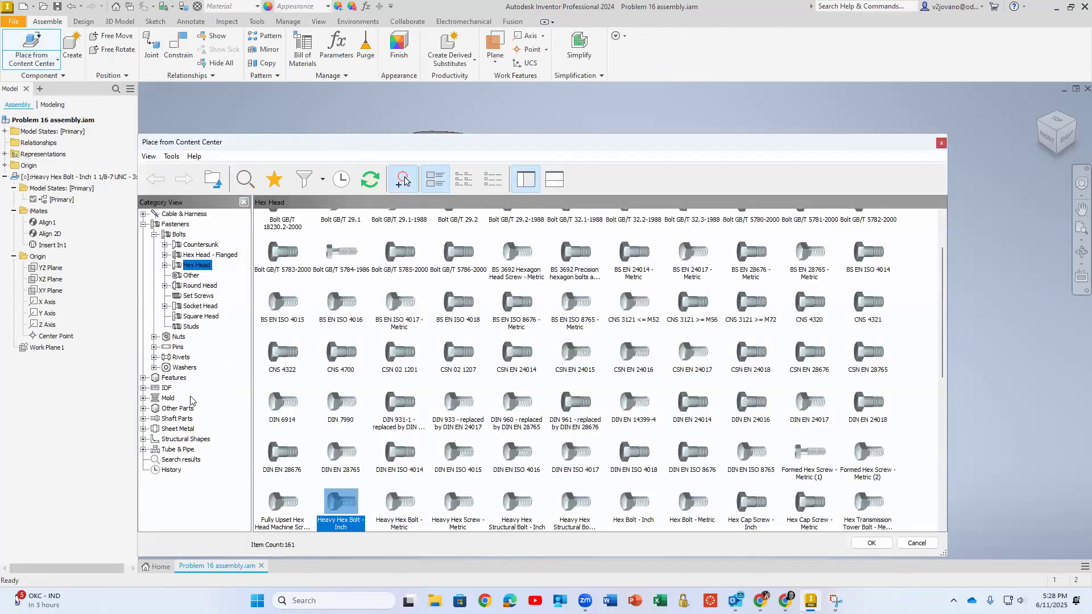
left_click(155, 337)
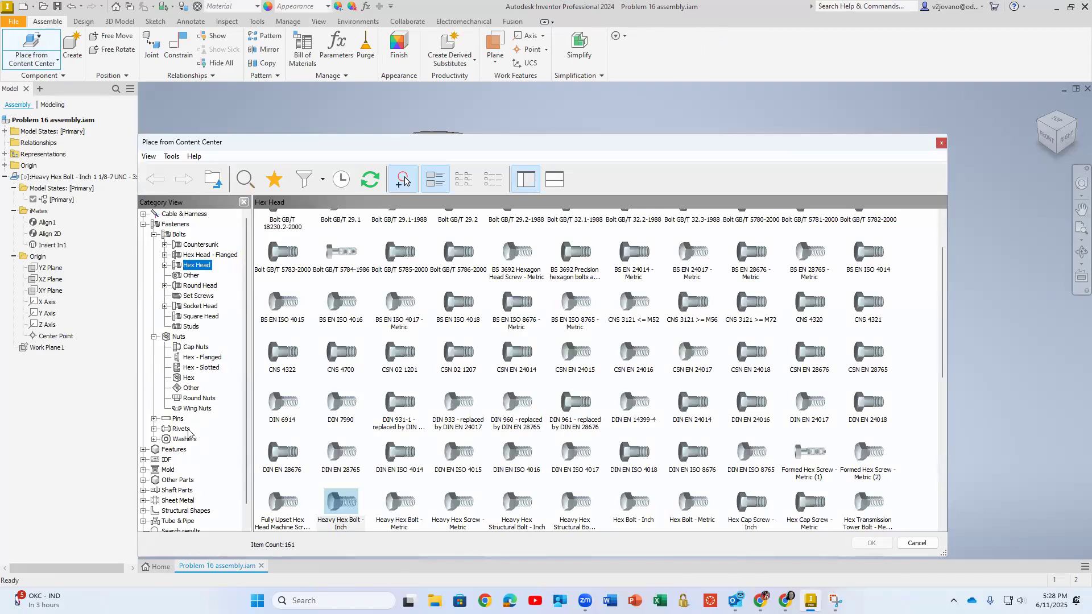
left_click(154, 419)
Look through the Content Center's Sheet Metal and Structural Shapes categories and the Hex Head family list
scroll(231, 388, "down", 2)
scroll(230, 388, "down", 1)
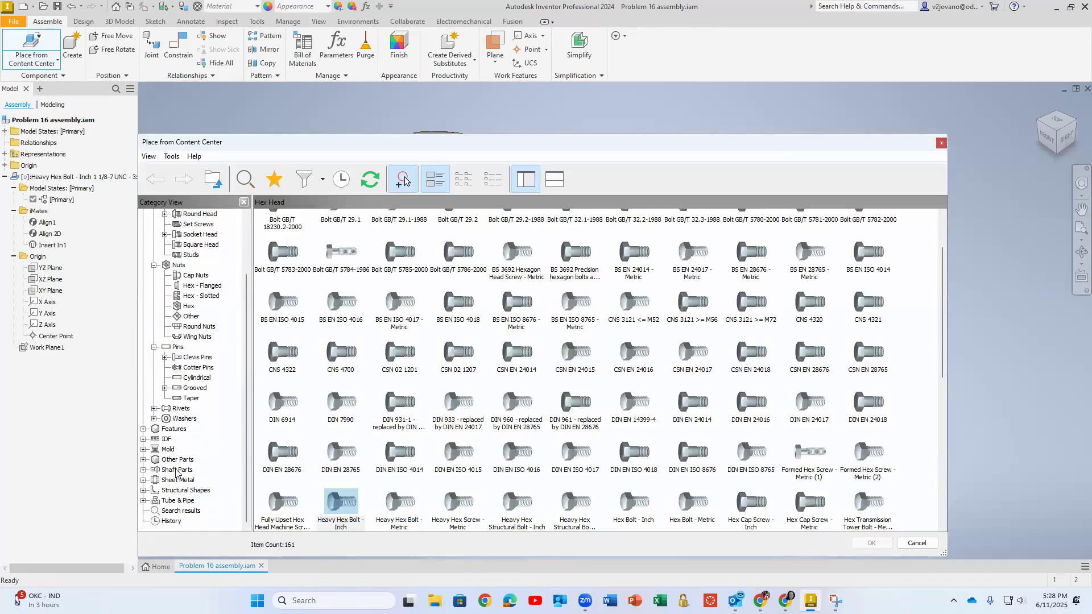
left_click(143, 480)
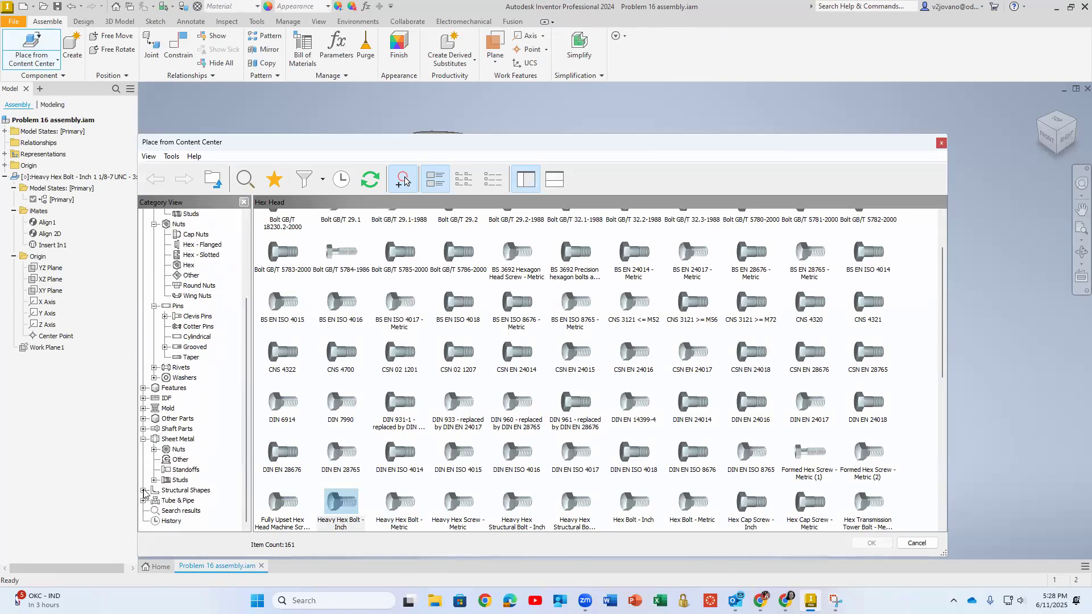
left_click(143, 490)
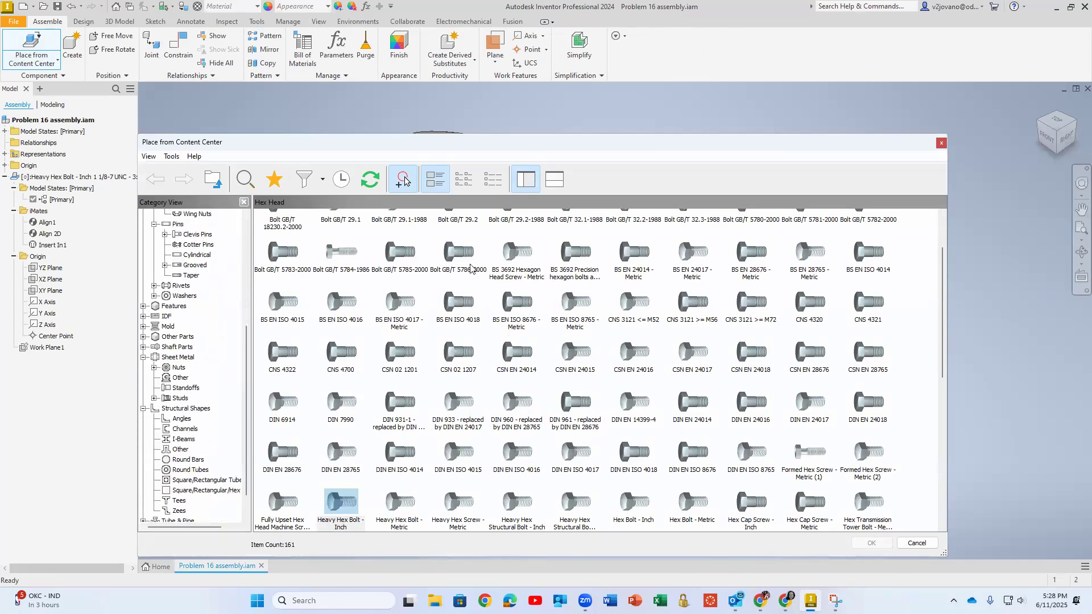
scroll(472, 246, "up", 2)
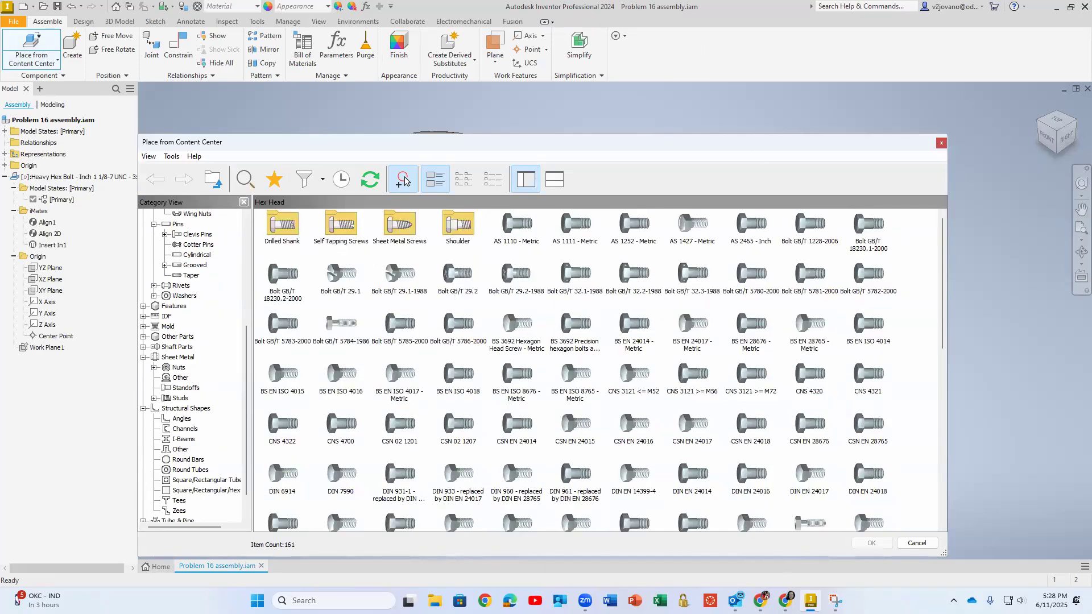
Switch to Chrome and look through the screw categories in the McMaster-Carr catalog
key("alt+Tab")
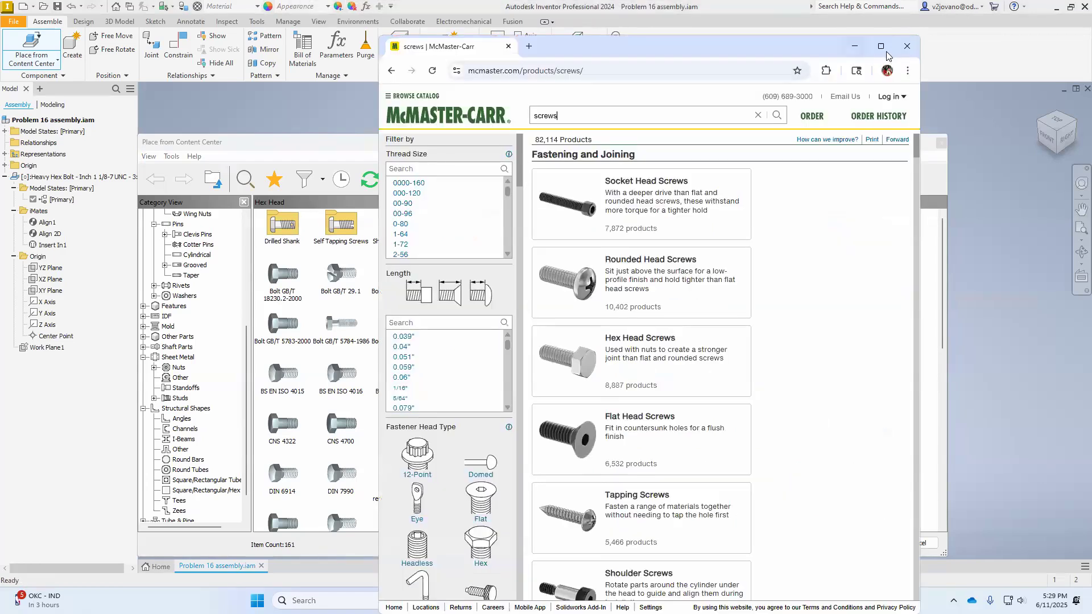
left_click(877, 50)
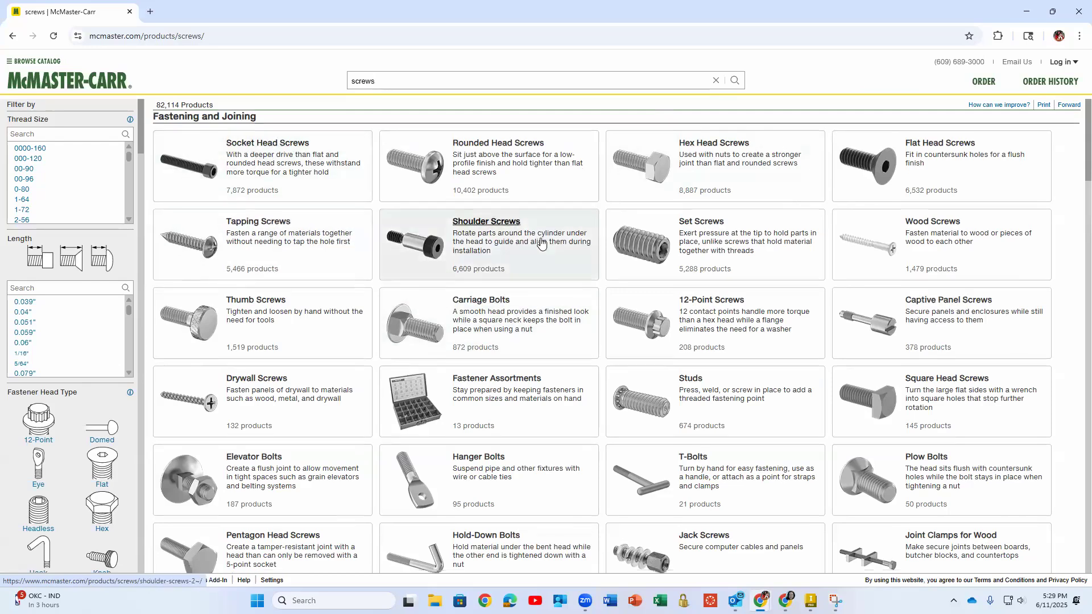
scroll(541, 243, "down", 5)
scroll(543, 250, "up", 2)
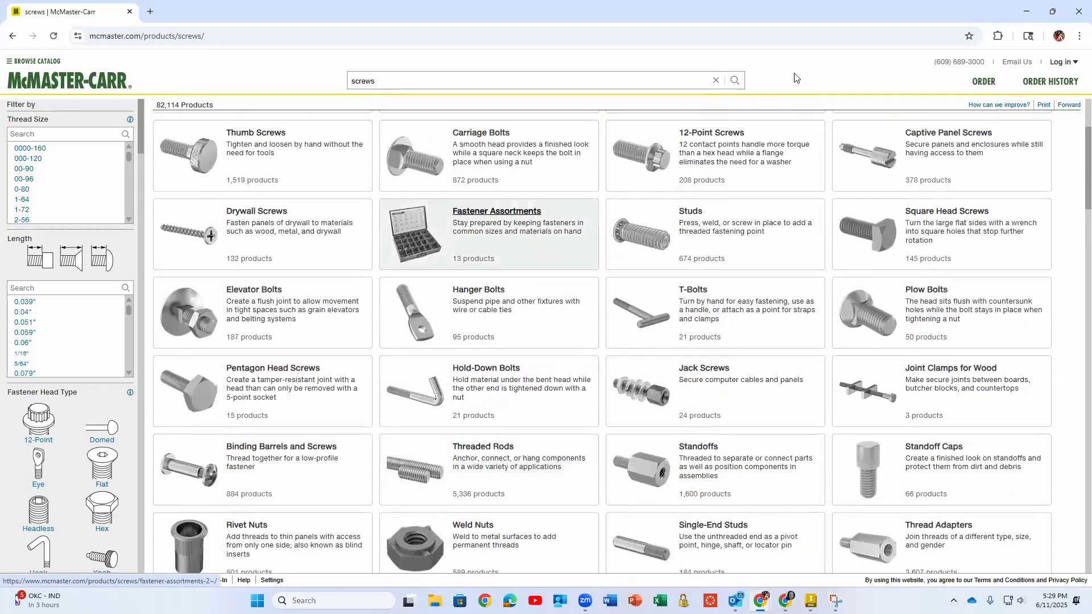
Find "hex head" on the screws page and open the Hex Head Screws category
key("ctrl+f")
type("he")
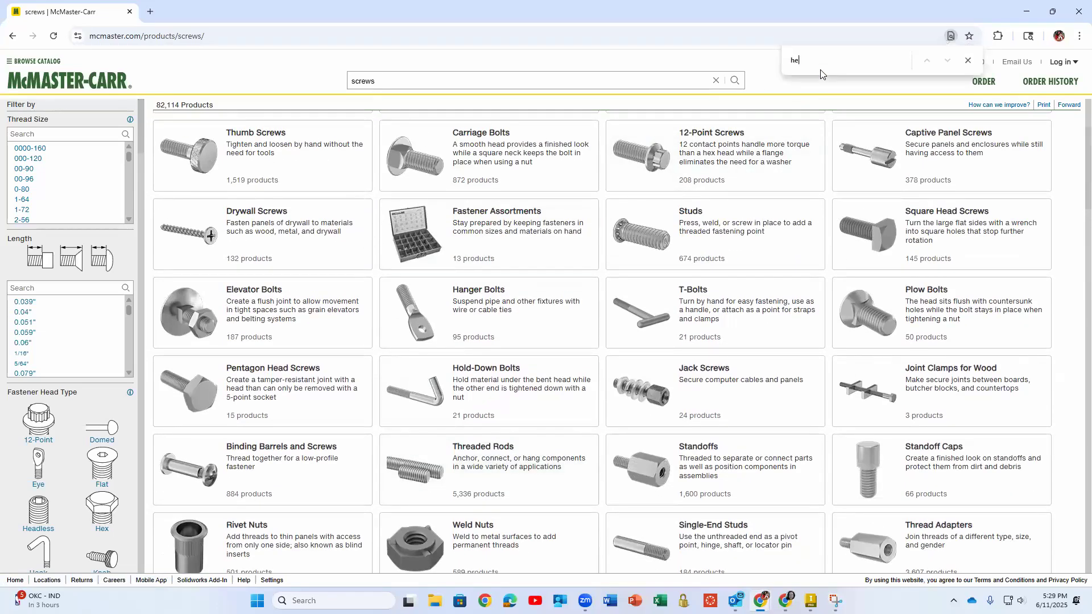
type("x head")
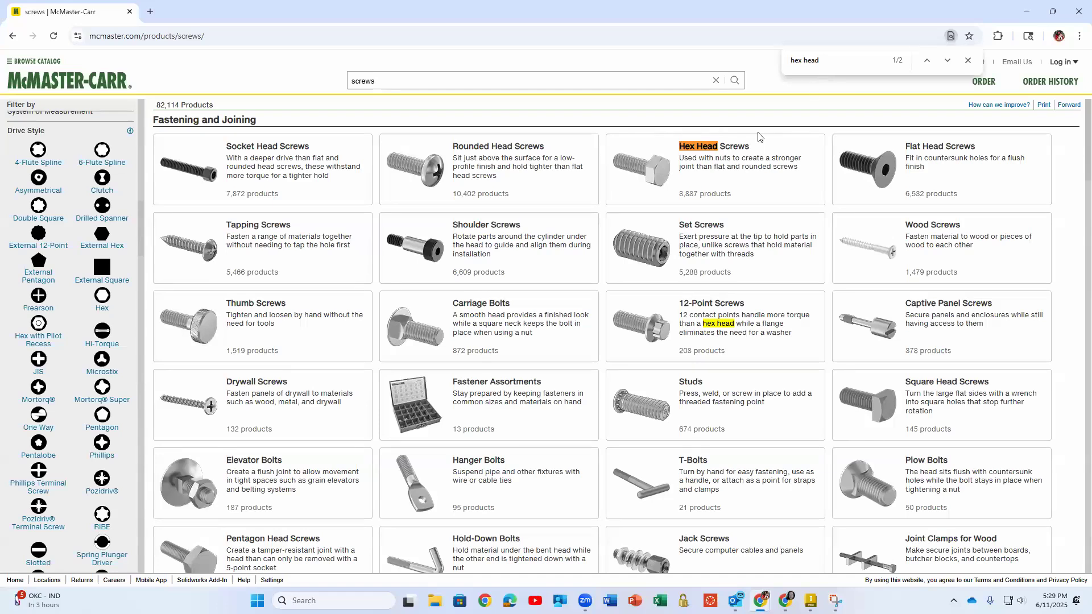
left_click(736, 147)
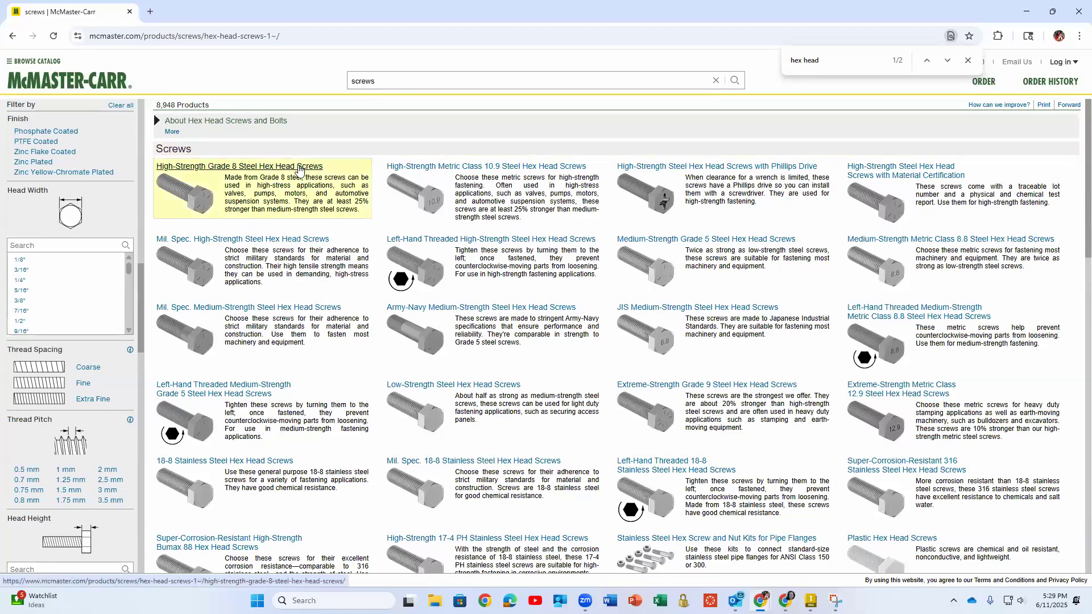
Open High-Strength Grade 8 Steel Hex Head Screws and look through its description and size table
left_click(299, 168)
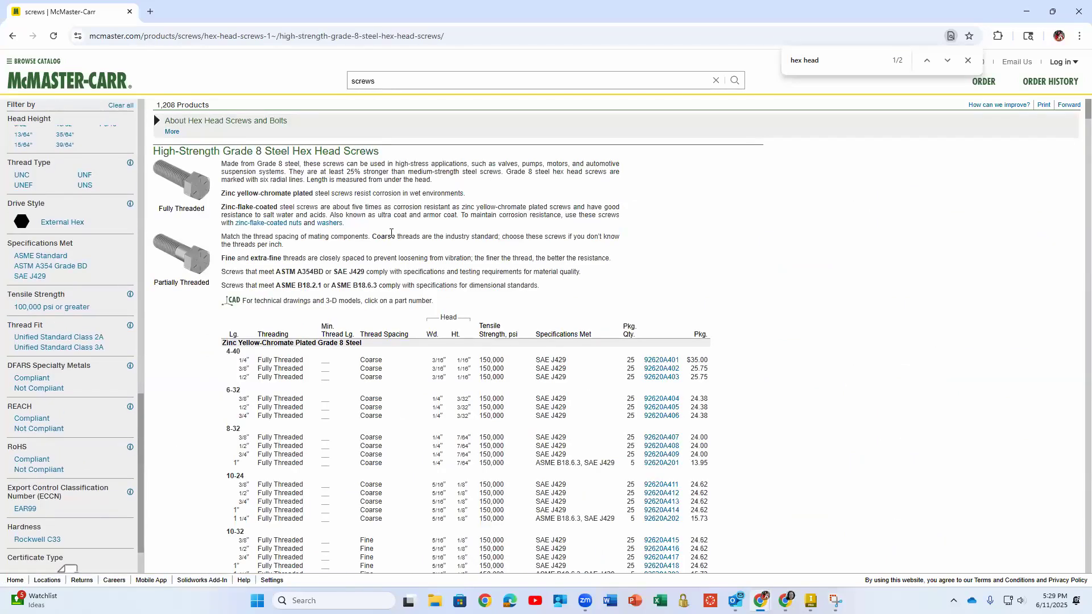
scroll(391, 234, "down", 1)
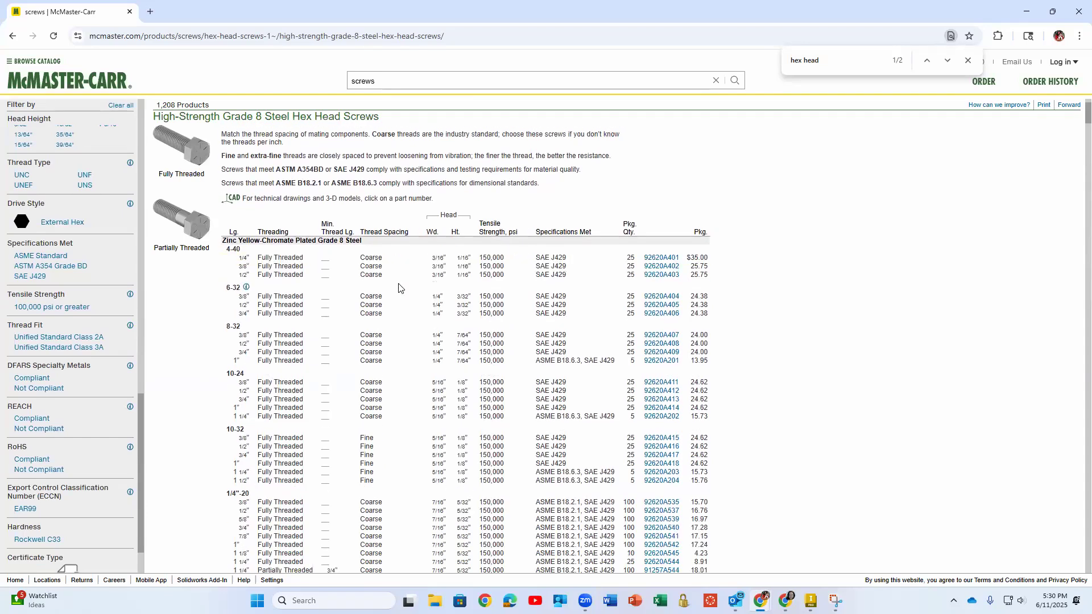
scroll(399, 289, "down", 1)
scroll(399, 289, "down", 1)
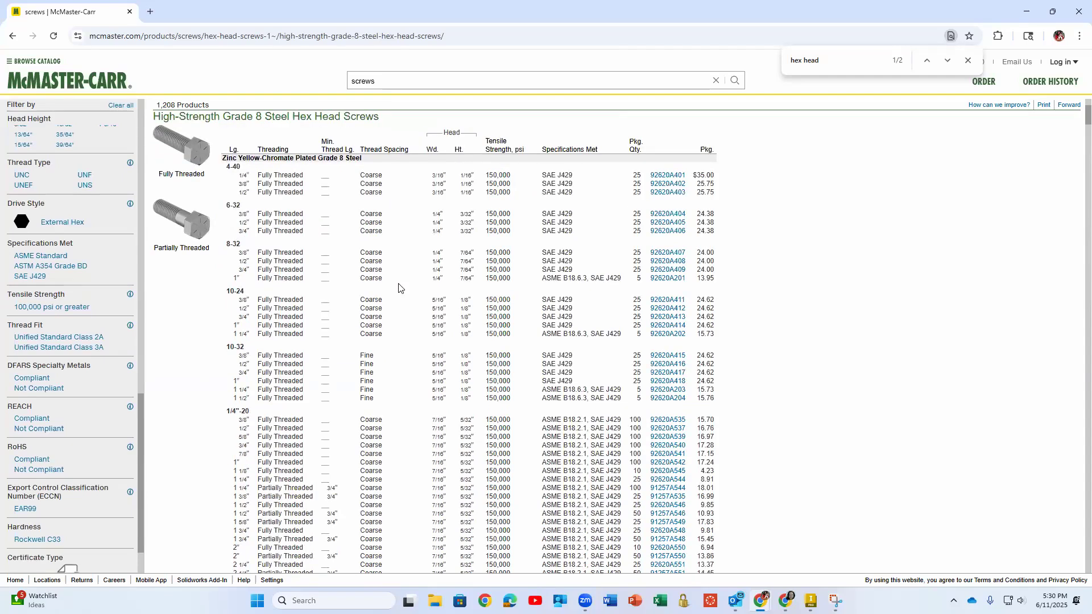
scroll(387, 257, "up", 3)
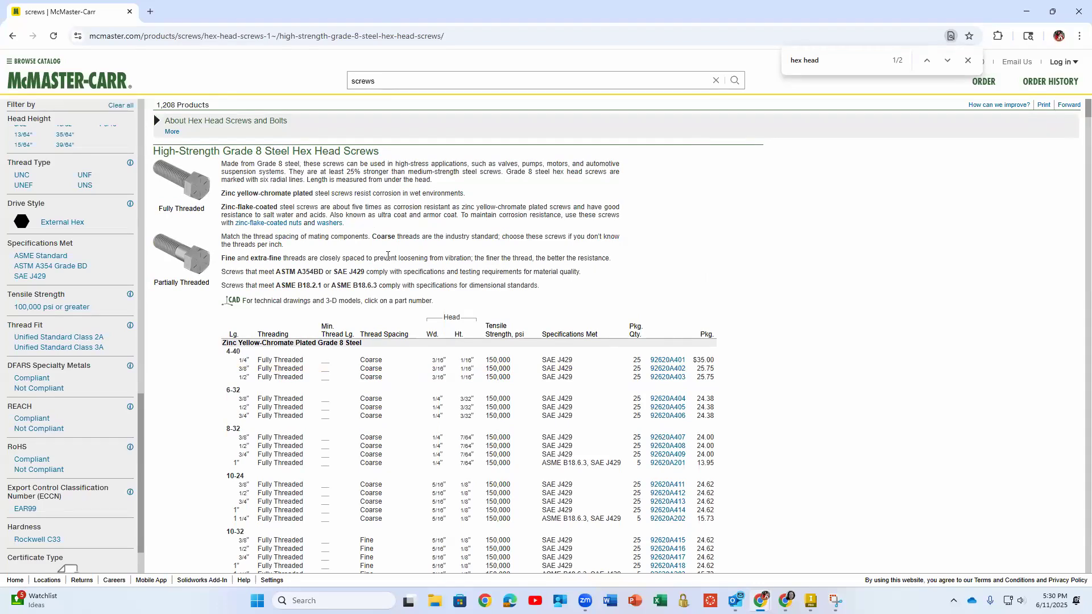
Filter the Grade 8 hex head screws to Fully Threaded and look through their lengths and head dimensions
left_click(169, 213)
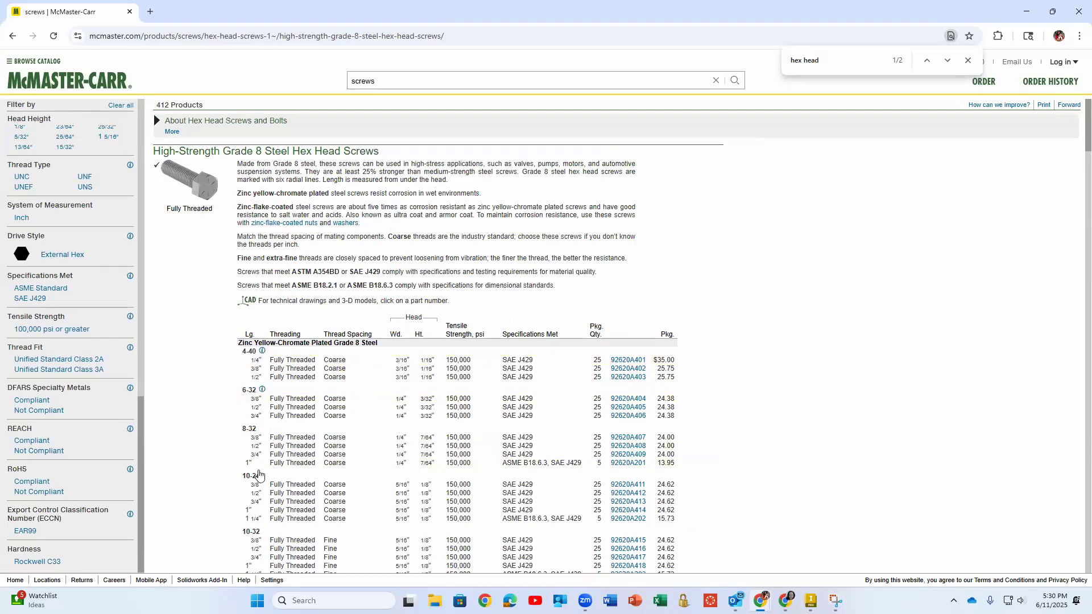
double_click(247, 332)
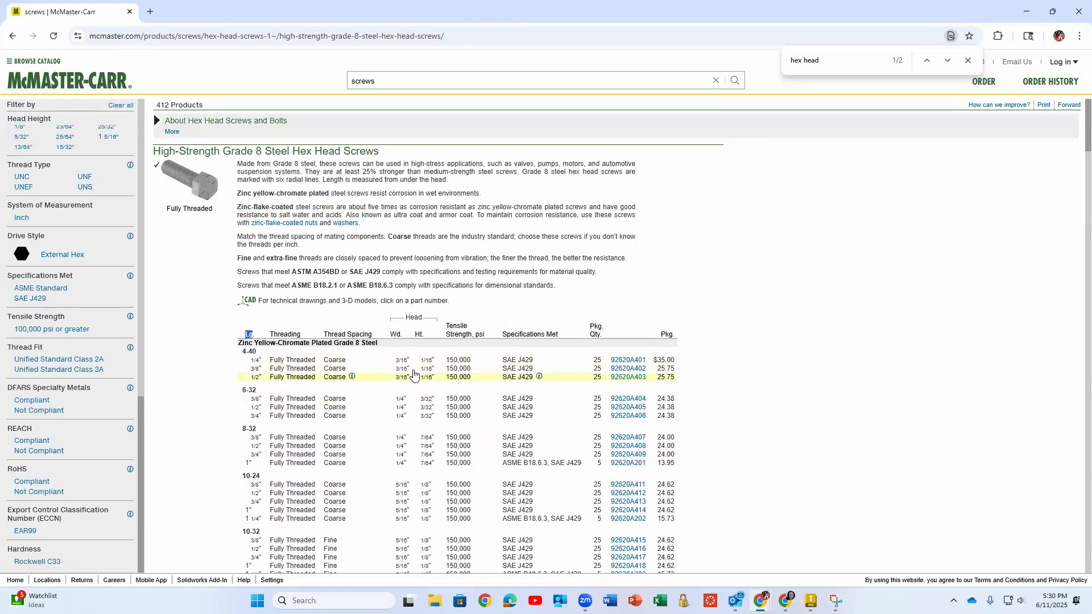
left_click(415, 370)
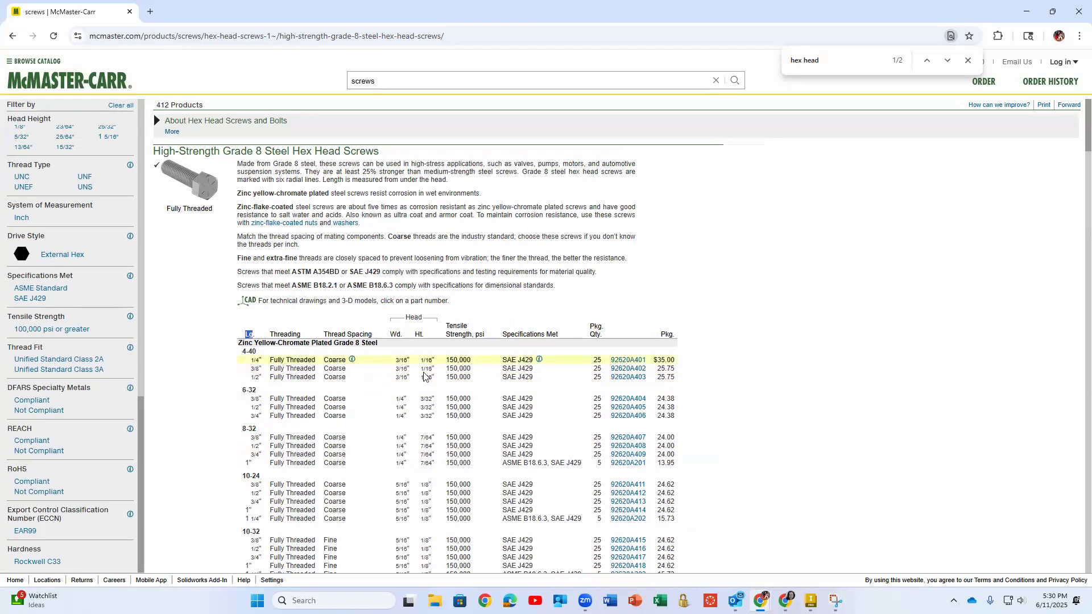
scroll(455, 361, "down", 2)
scroll(471, 356, "down", 7)
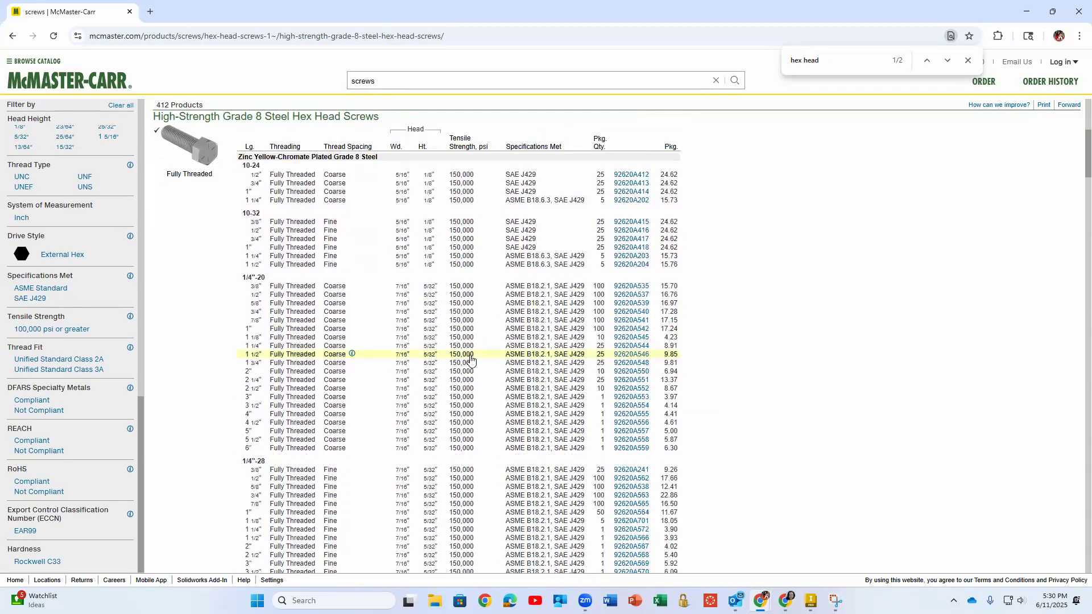
Look through the size tables of the fully threaded Grade 8 screws, down to the Zinc-Flake-Coated Grade 8 Steel section
scroll(471, 358, "down", 3)
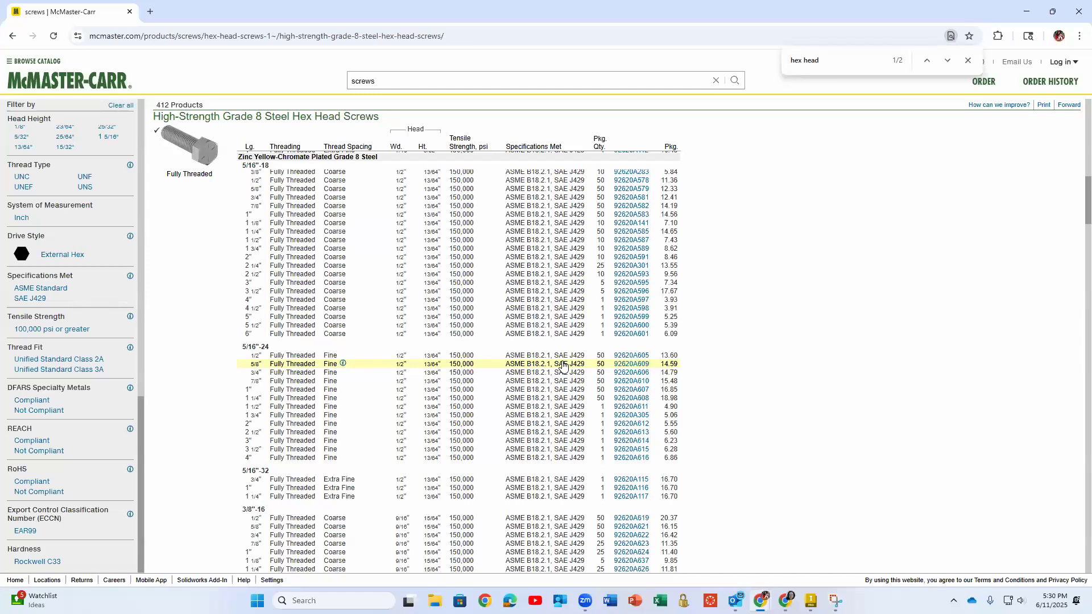
scroll(563, 366, "down", 1)
scroll(563, 365, "down", 7)
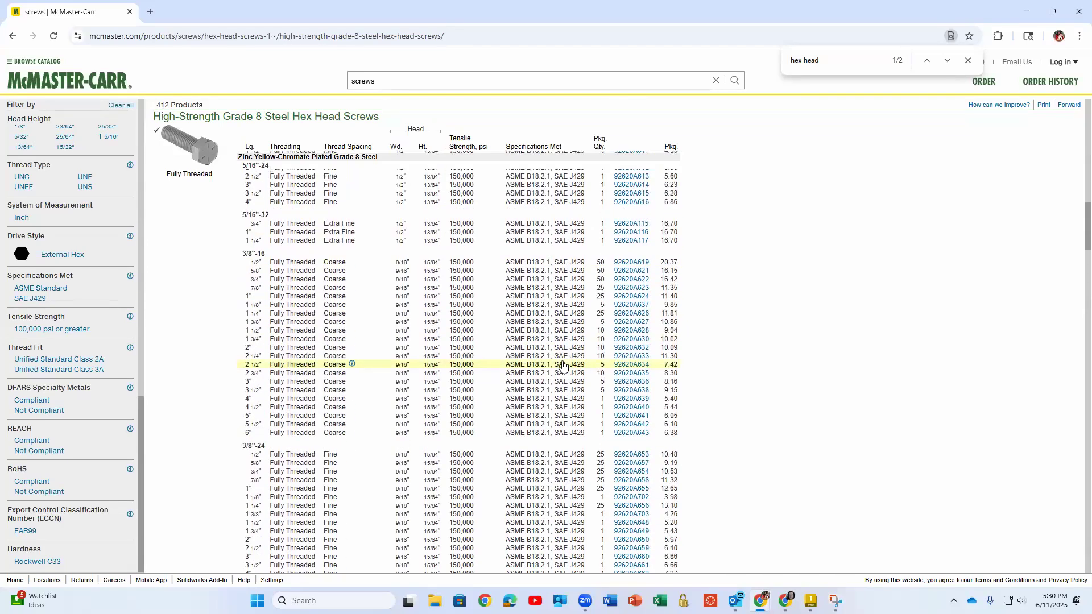
scroll(563, 366, "down", 6)
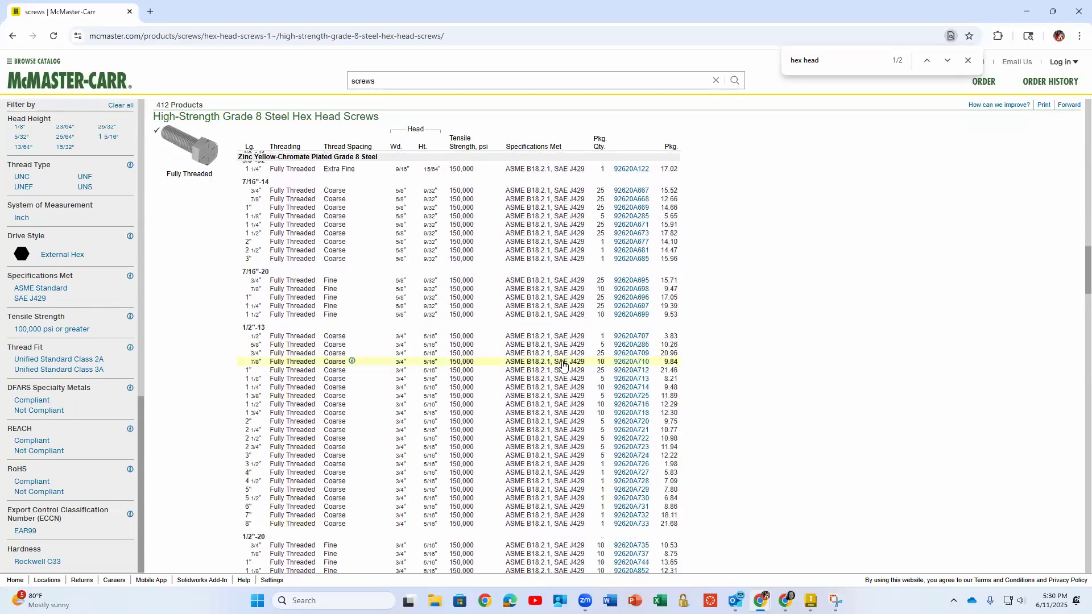
scroll(563, 366, "down", 2)
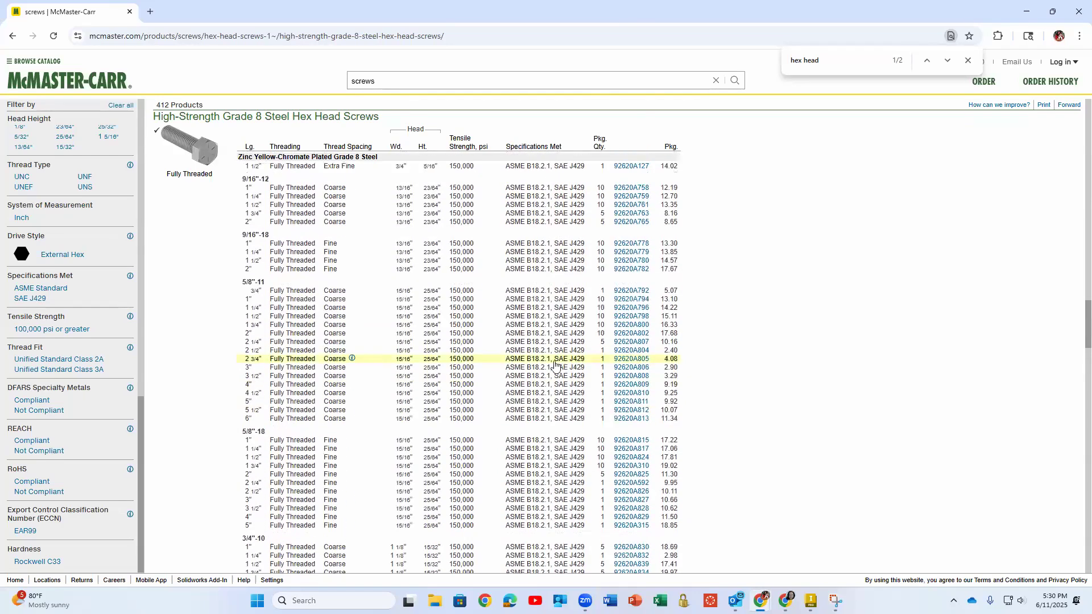
scroll(550, 364, "down", 4)
scroll(550, 360, "down", 10)
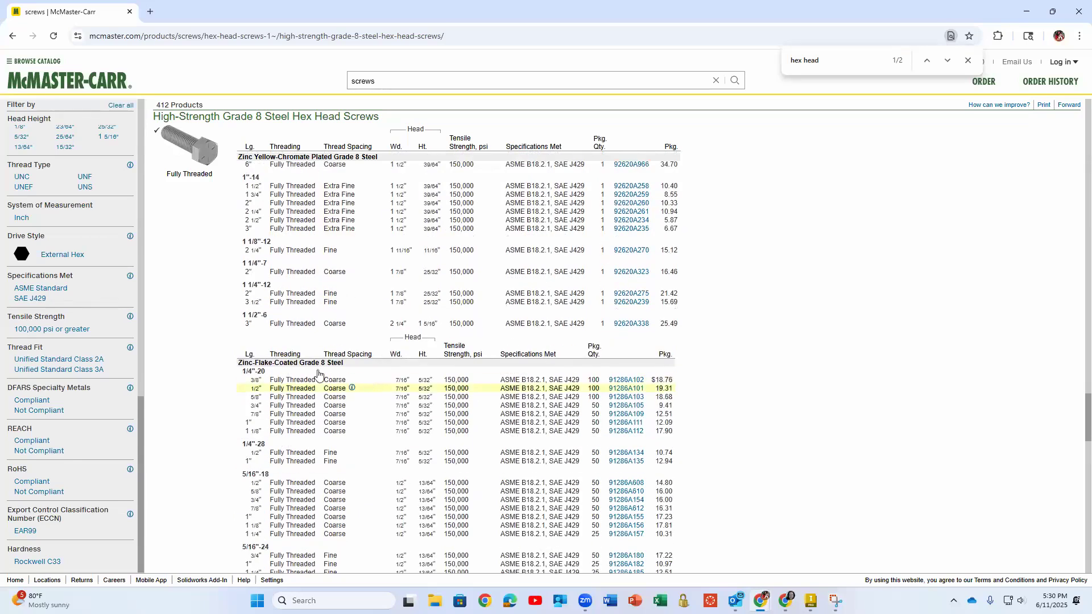
scroll(657, 376, "down", 3)
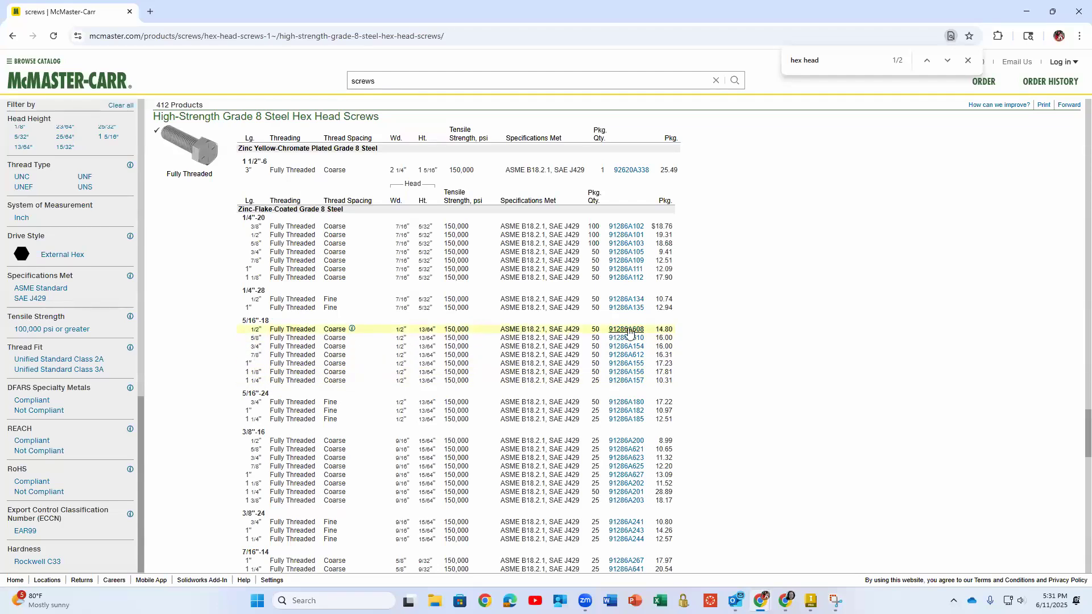
scroll(764, 279, "down", 2)
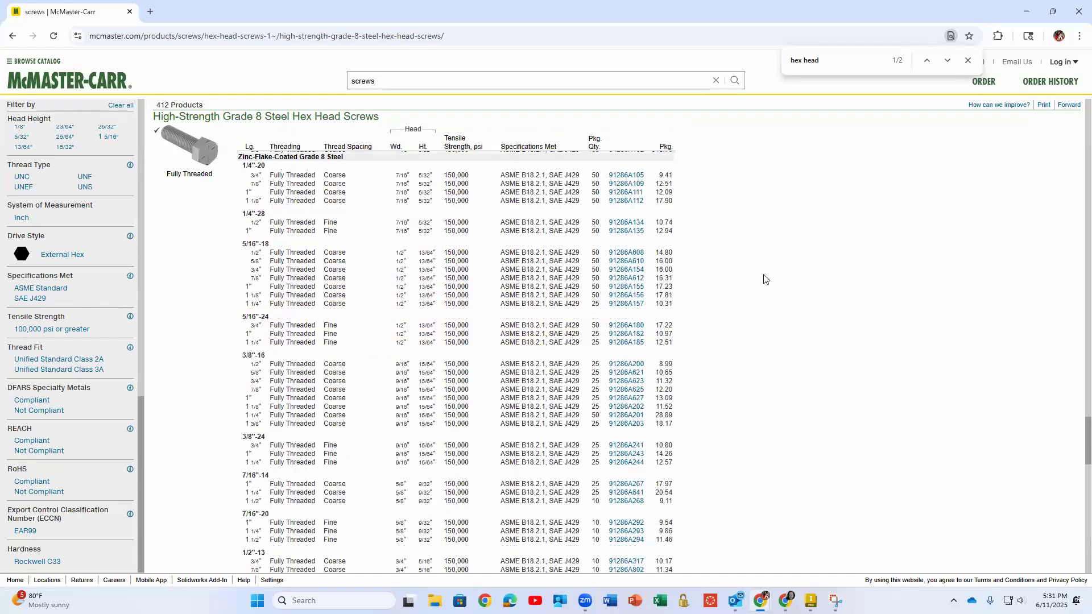
Open the product detail page of the zinc-flake-coated 5/16"-18, 1/2" long screw, part 91286A608
scroll(764, 279, "up", 1)
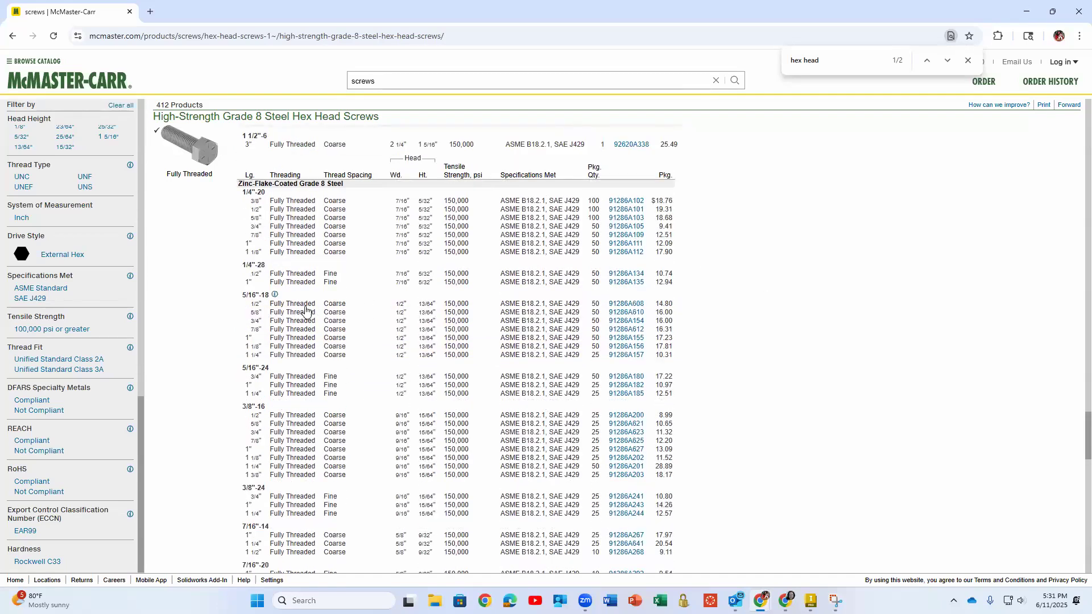
left_click(623, 307)
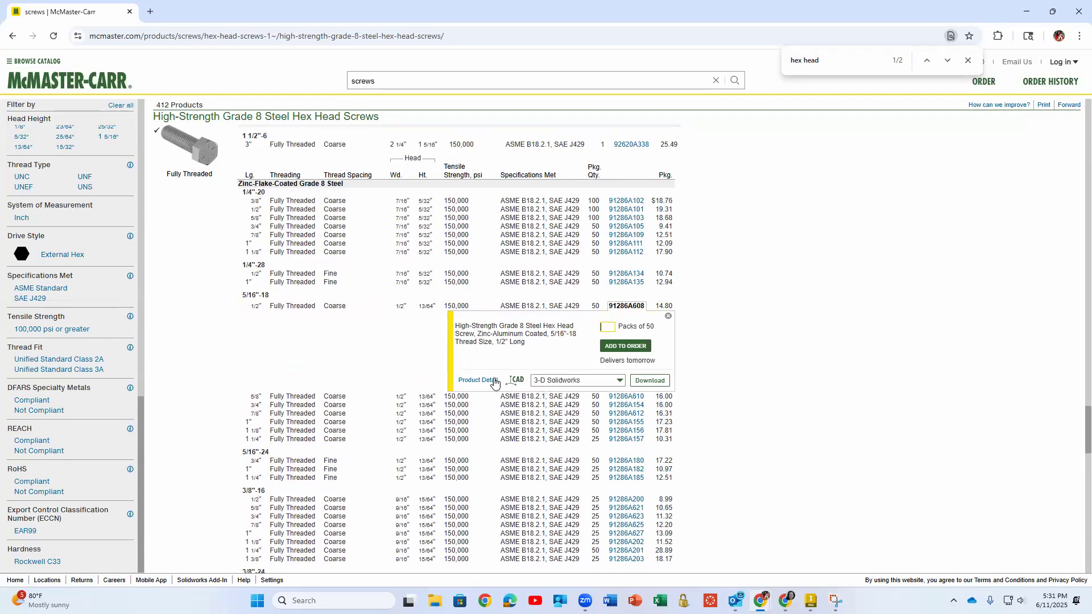
left_click(550, 386)
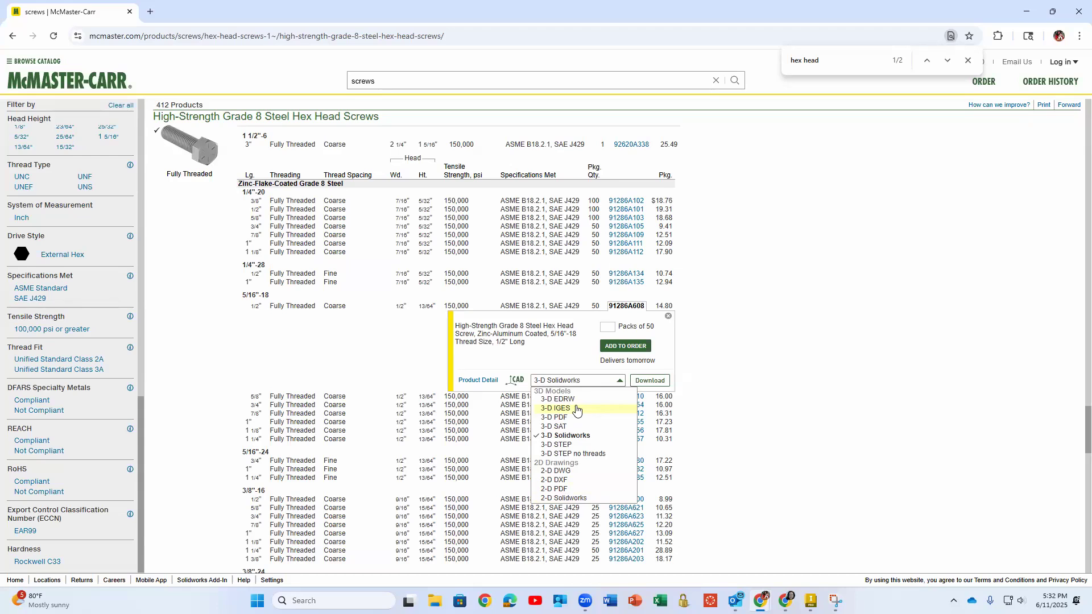
left_click(477, 380)
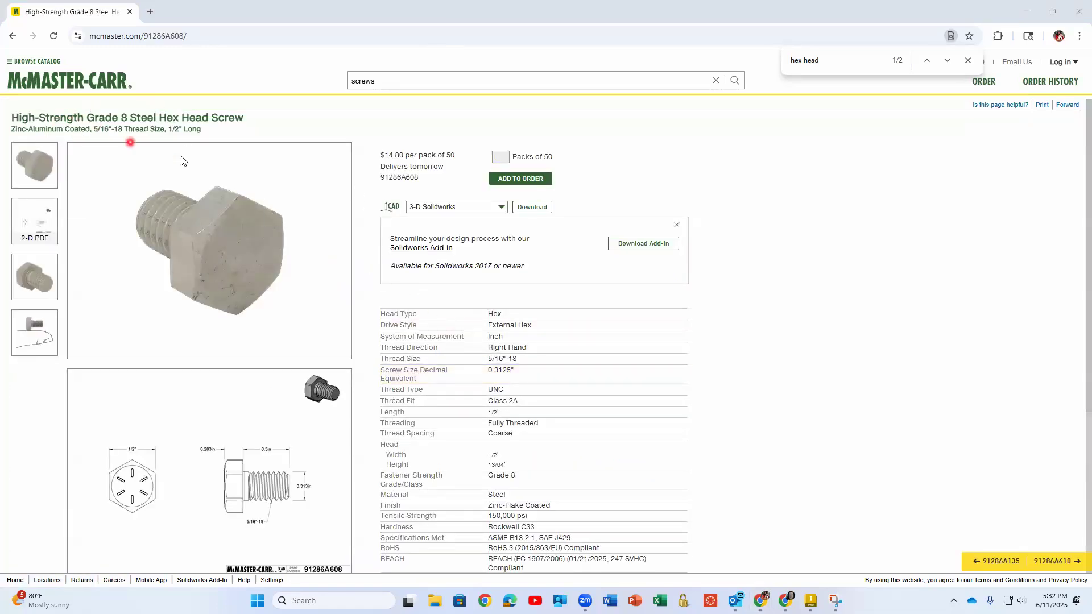
Examine the dimensioned drawing, photos, specification table and description on the screw's product page
scroll(319, 339, "down", 3)
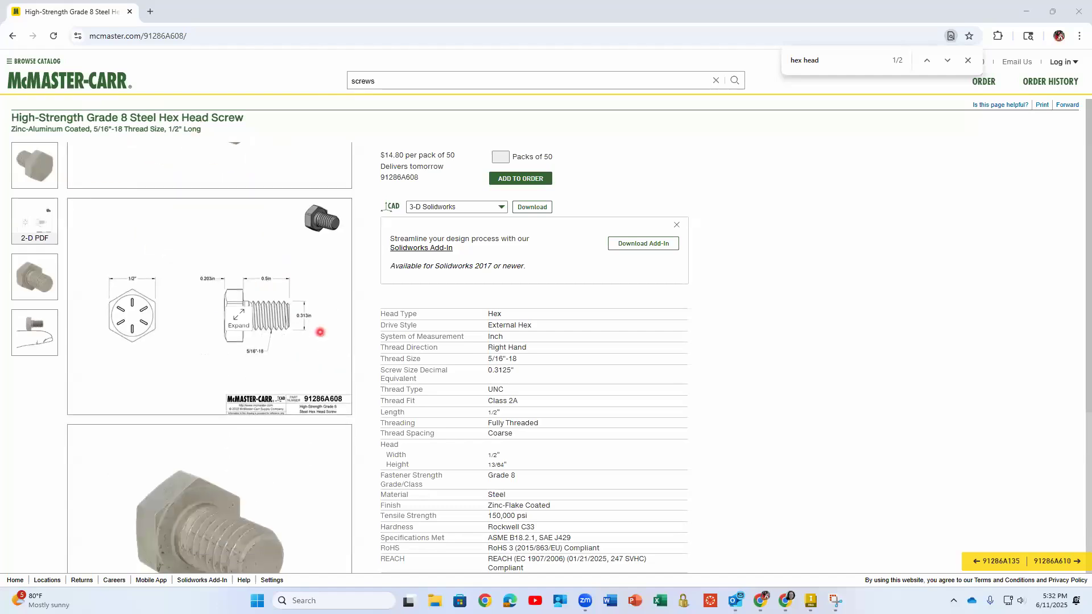
scroll(279, 292, "down", 4)
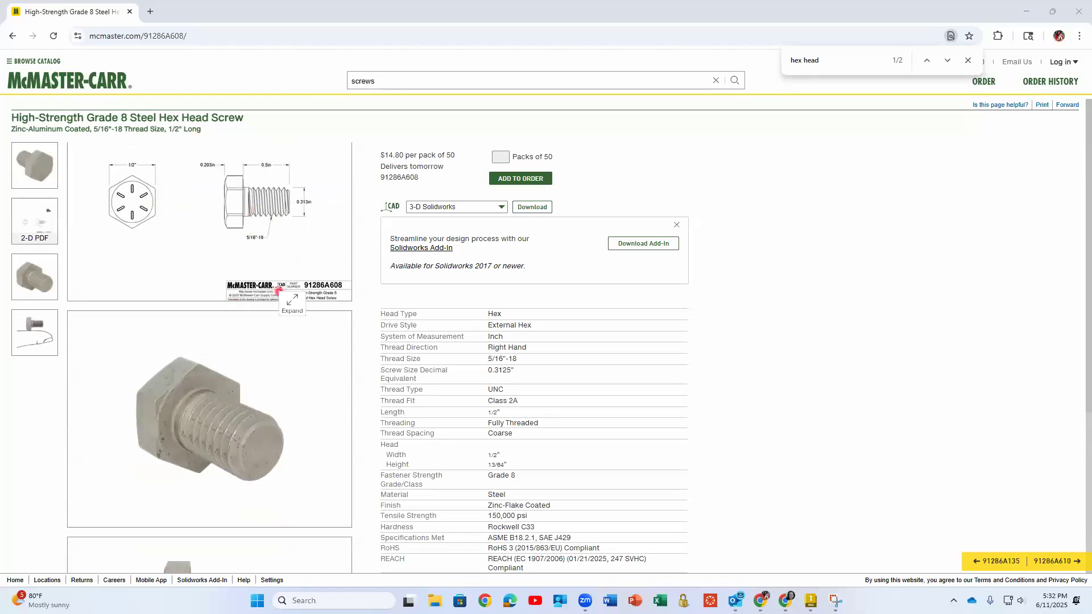
scroll(253, 299, "down", 1)
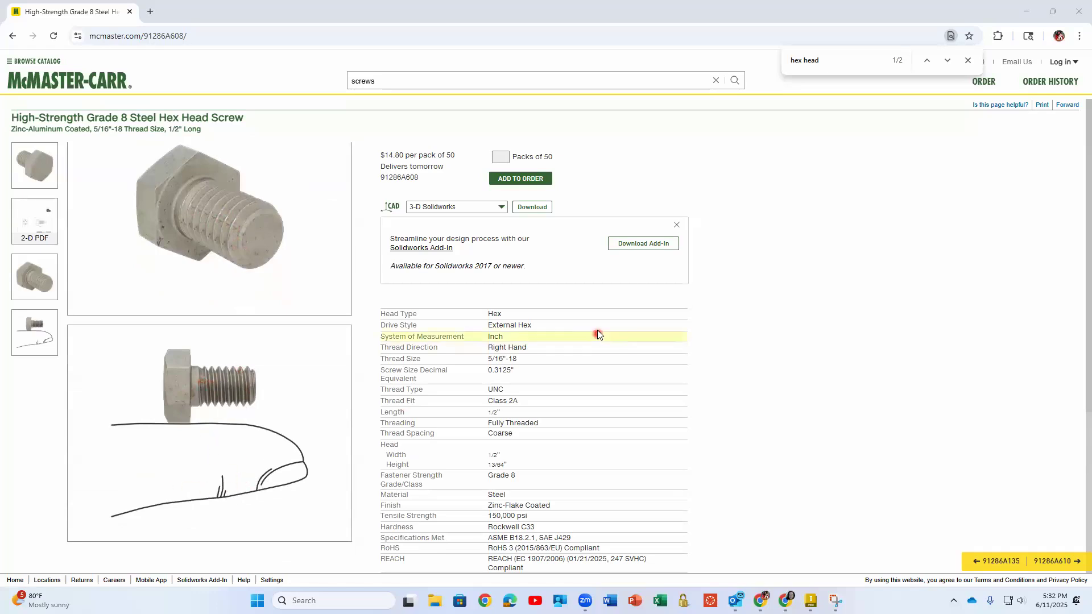
scroll(597, 333, "down", 3)
scroll(597, 330, "down", 1)
scroll(514, 367, "up", 1)
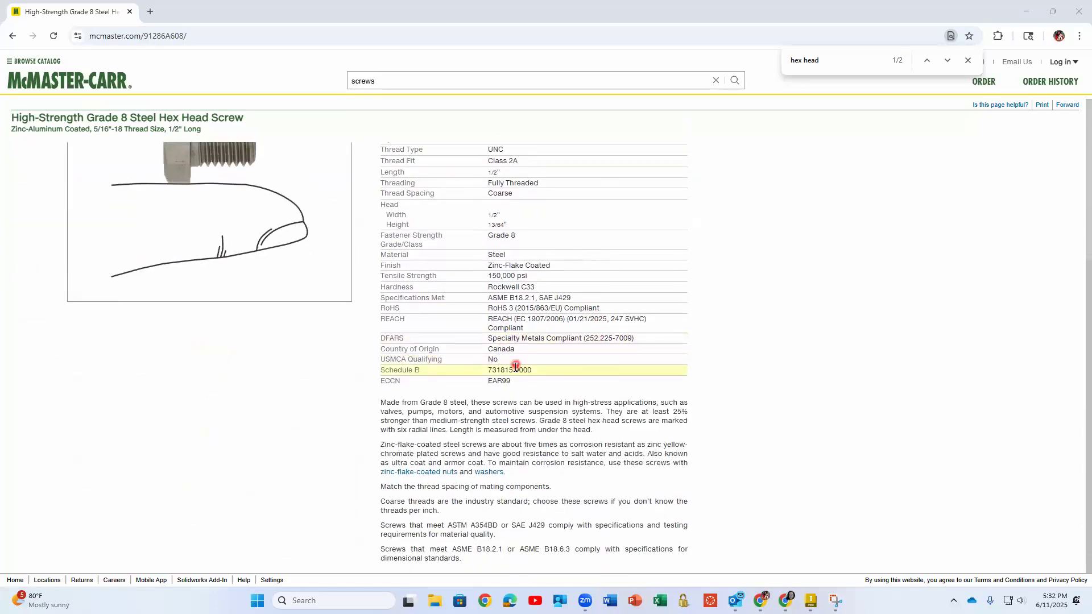
scroll(514, 369, "up", 3)
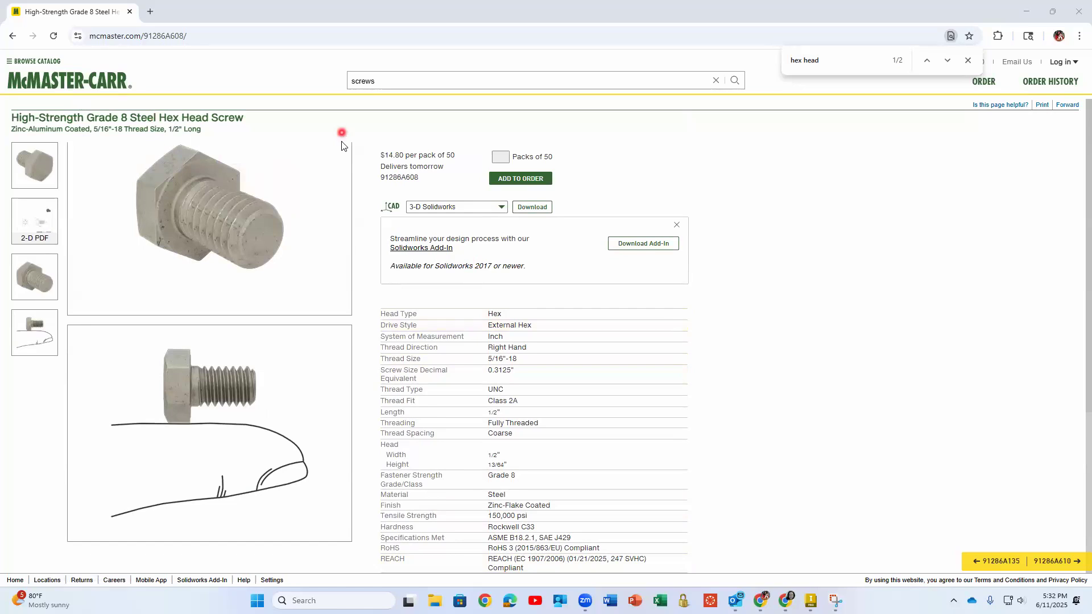
Download the screw's CAD model in 3-D IGES format and switch the CAD format choice to 3-D STEP
left_click(469, 207)
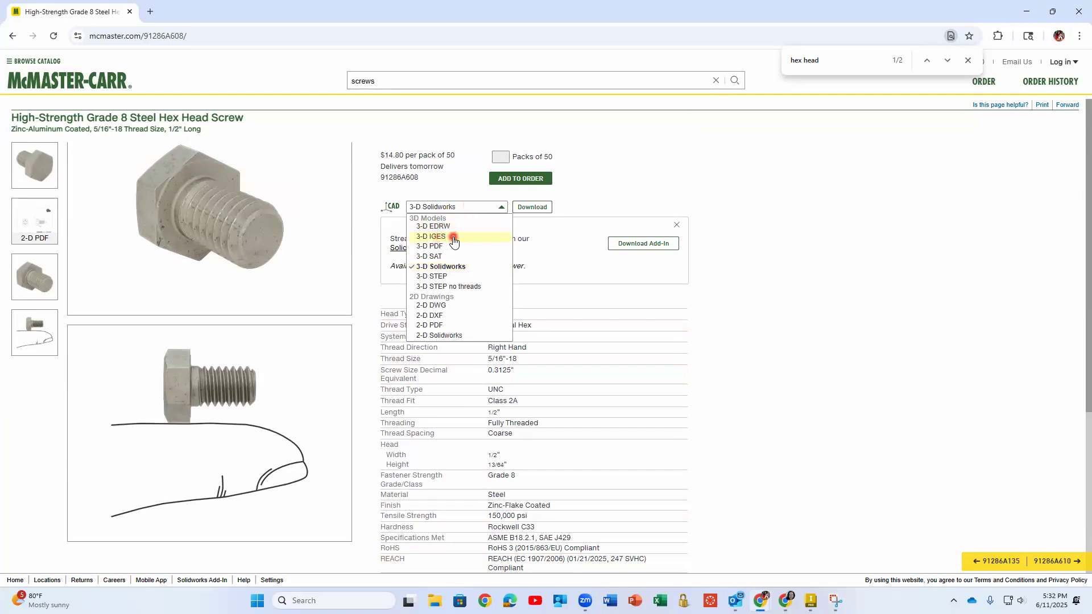
left_click(529, 207)
left_click(485, 212)
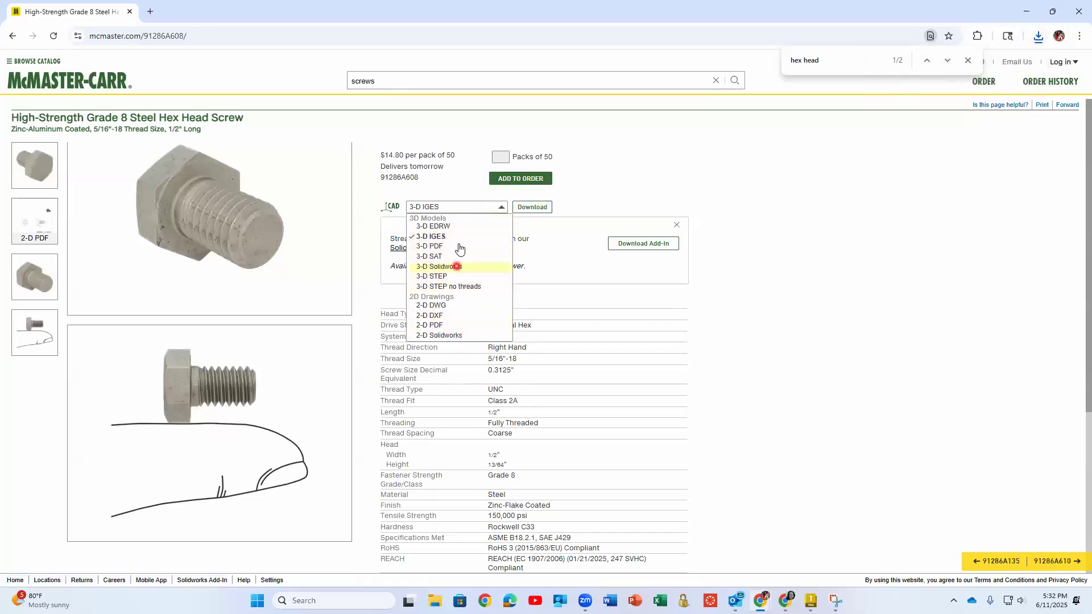
left_click(467, 277)
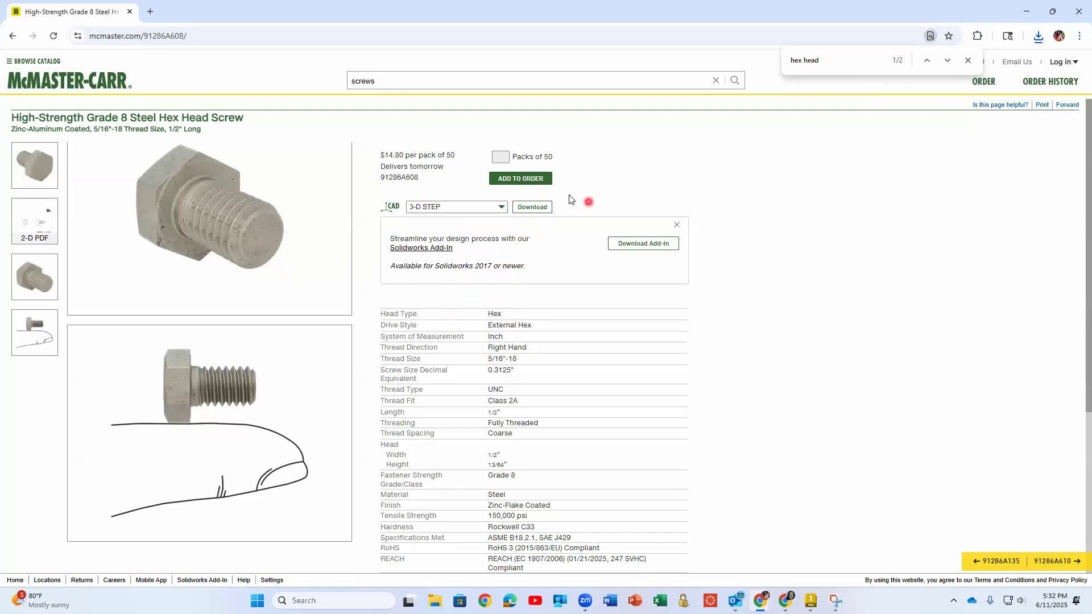
Enlarge the screw's 2-D drawing and examine its dimensions and title block
left_click(44, 220)
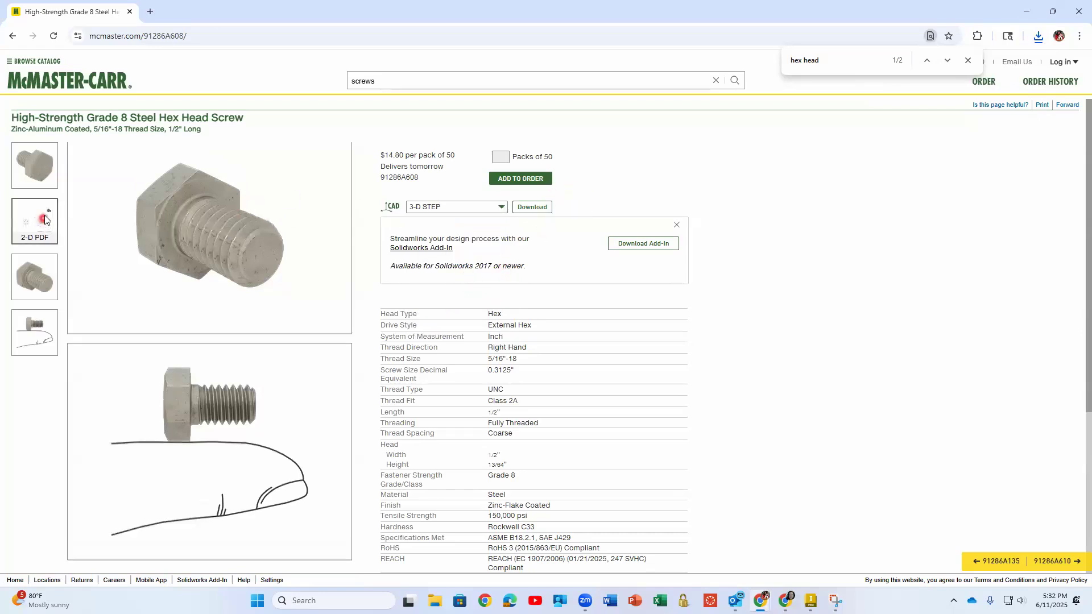
left_click(201, 259)
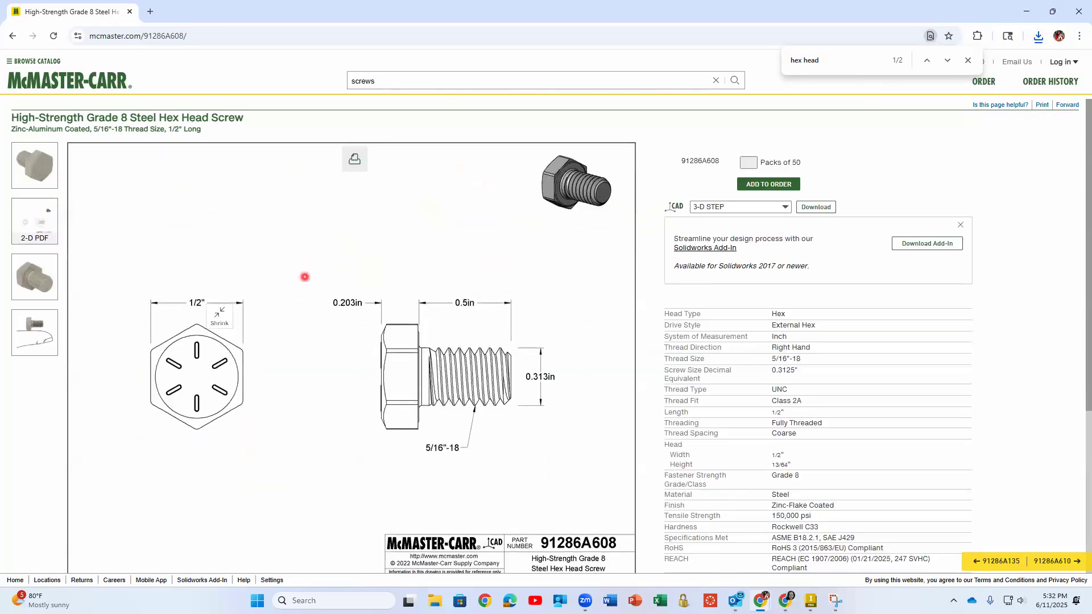
scroll(278, 324, "down", 1)
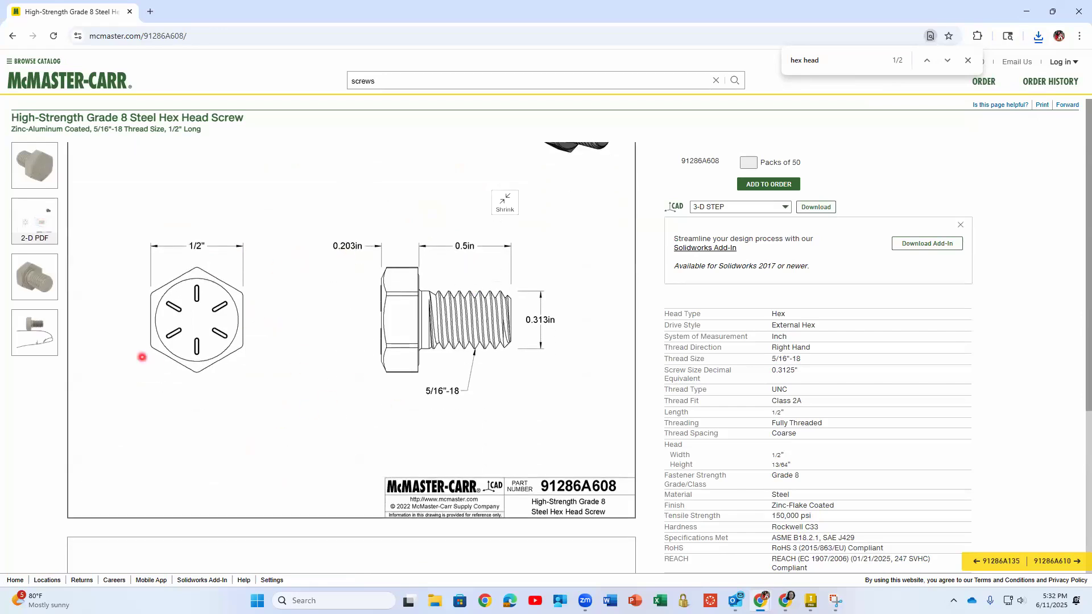
Switch to Inventor, close the Place from Content Center window without placing anything and clear the bolt selection
left_click(1028, 11)
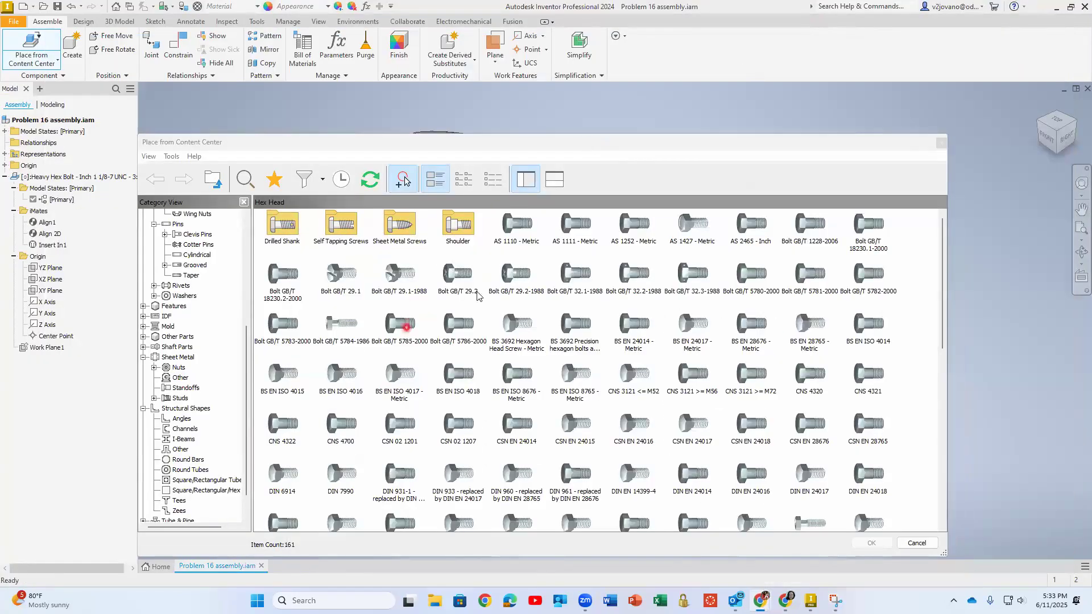
left_click(941, 142)
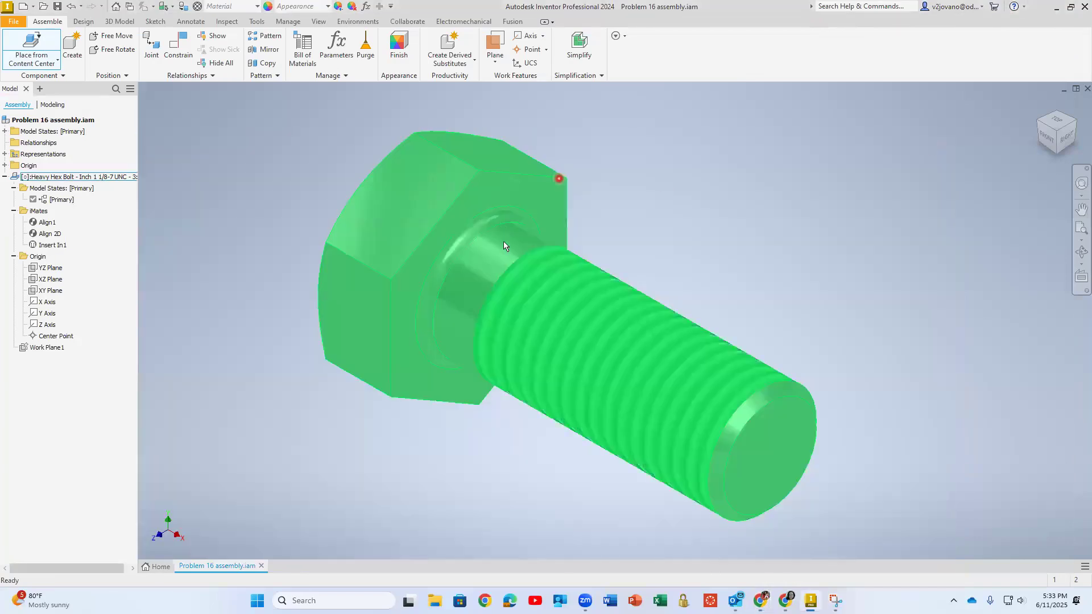
left_click(204, 138)
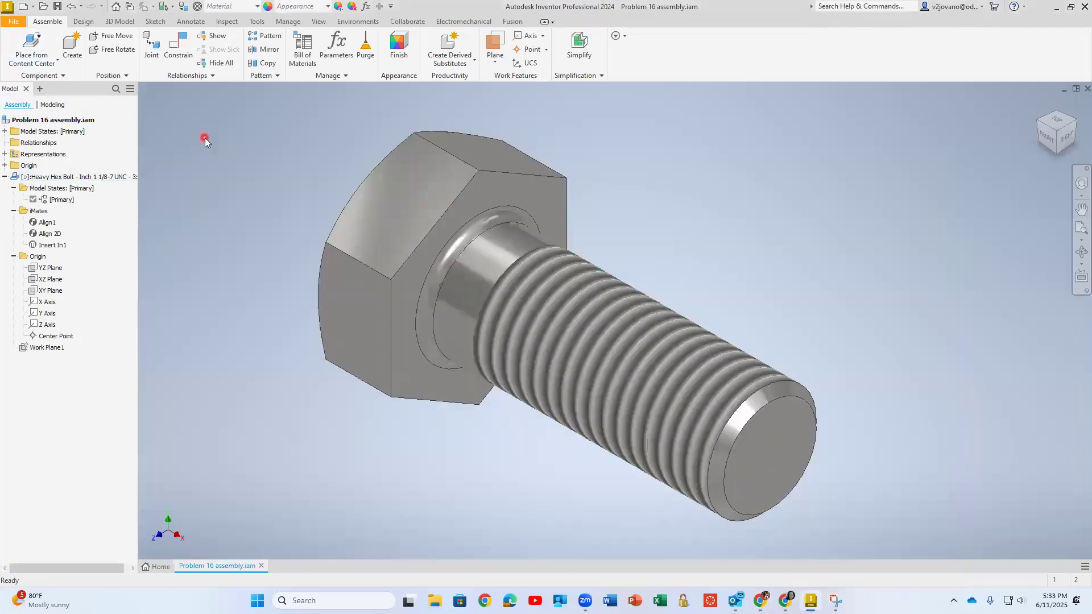
left_click(57, 62)
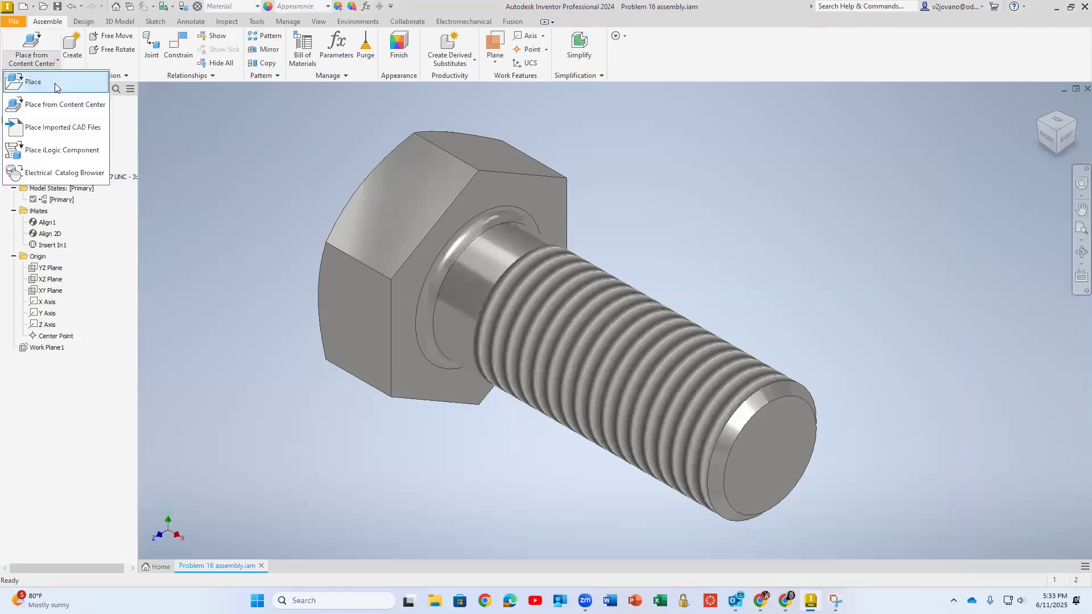
left_click(57, 87)
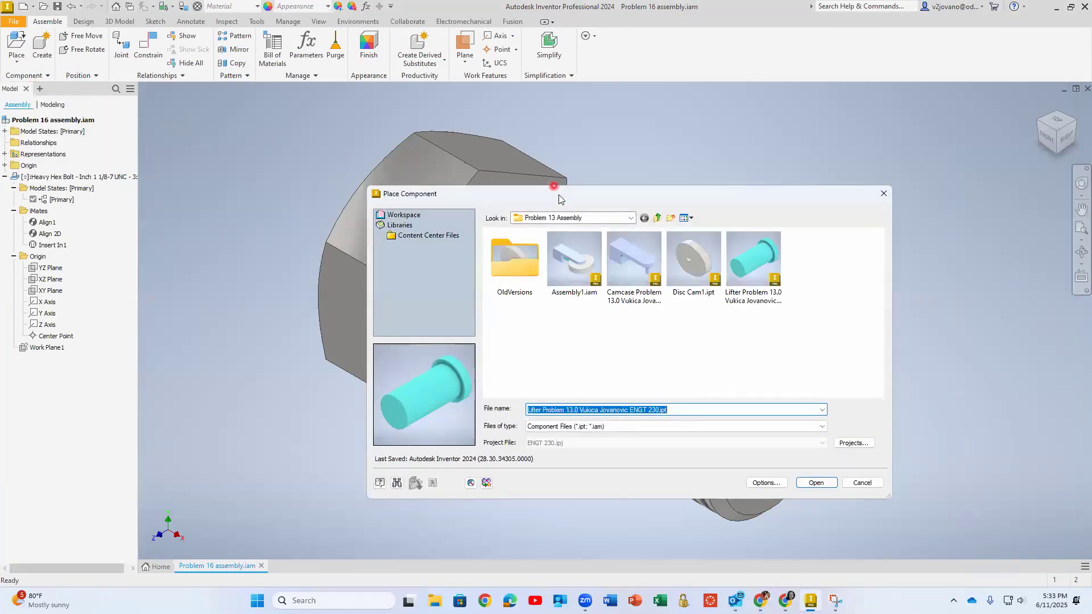
key("Escape")
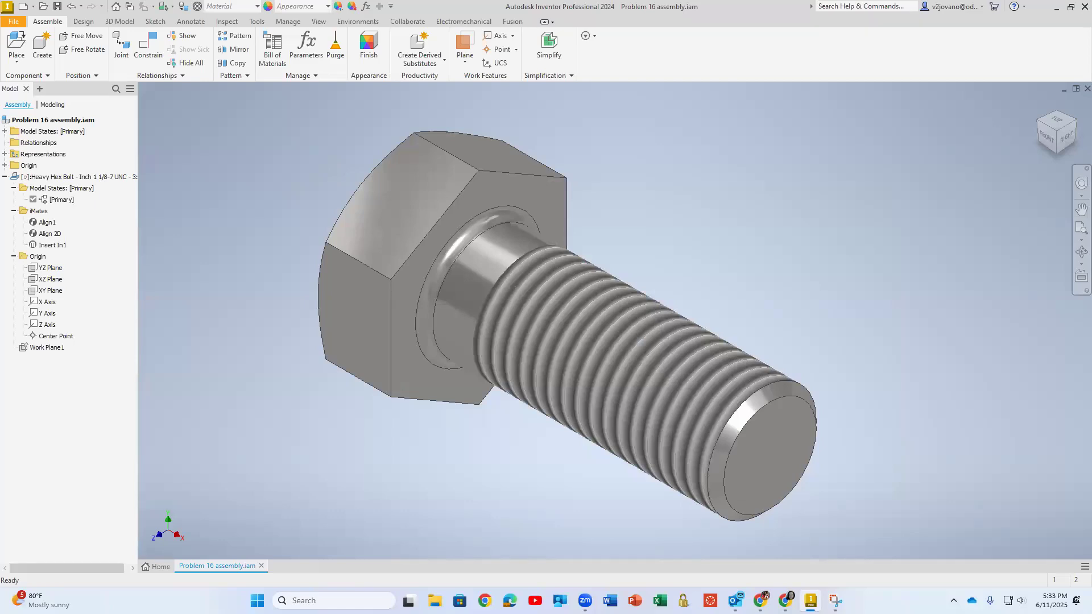
Import 91286A608_High-Strength Grade 8 Steel Hex Head Screw.IGS from Downloads with the default options and place one instance beside the heavy hex bolt
key("p")
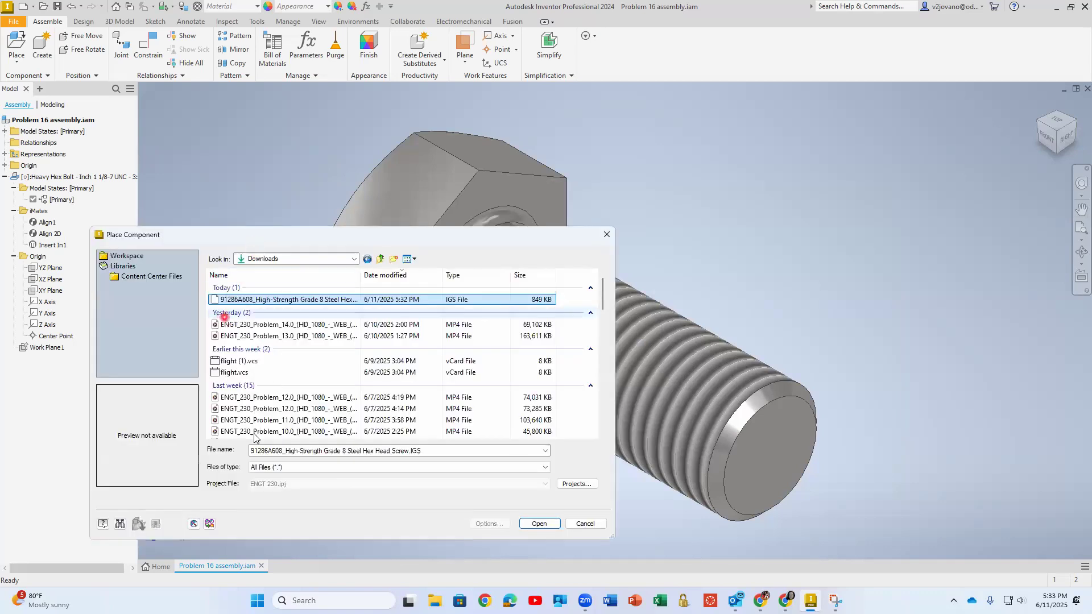
left_click(337, 303)
left_click(538, 524)
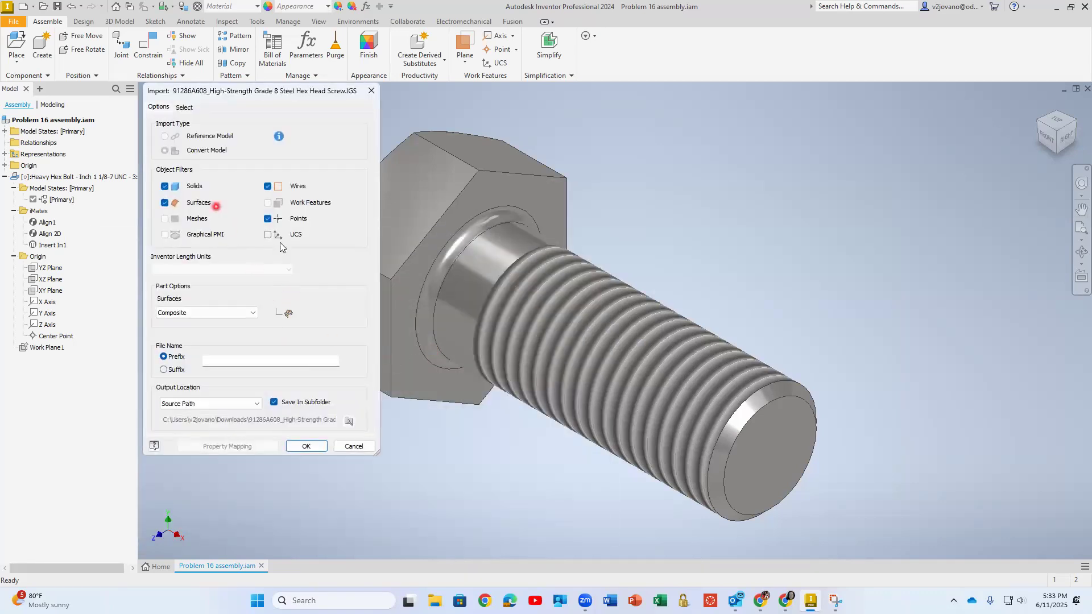
left_click(306, 446)
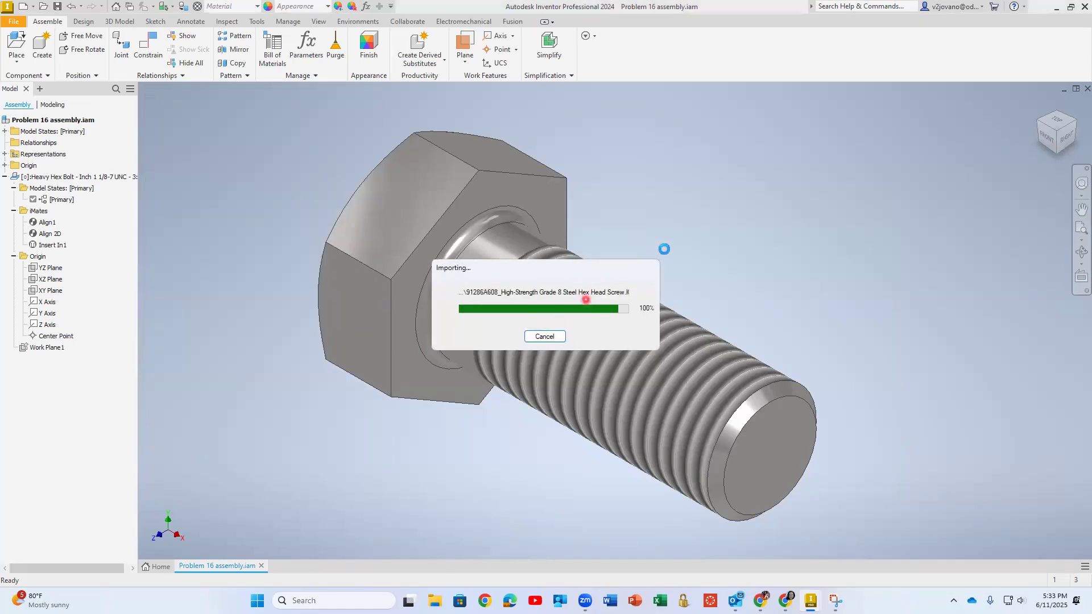
left_click(698, 177)
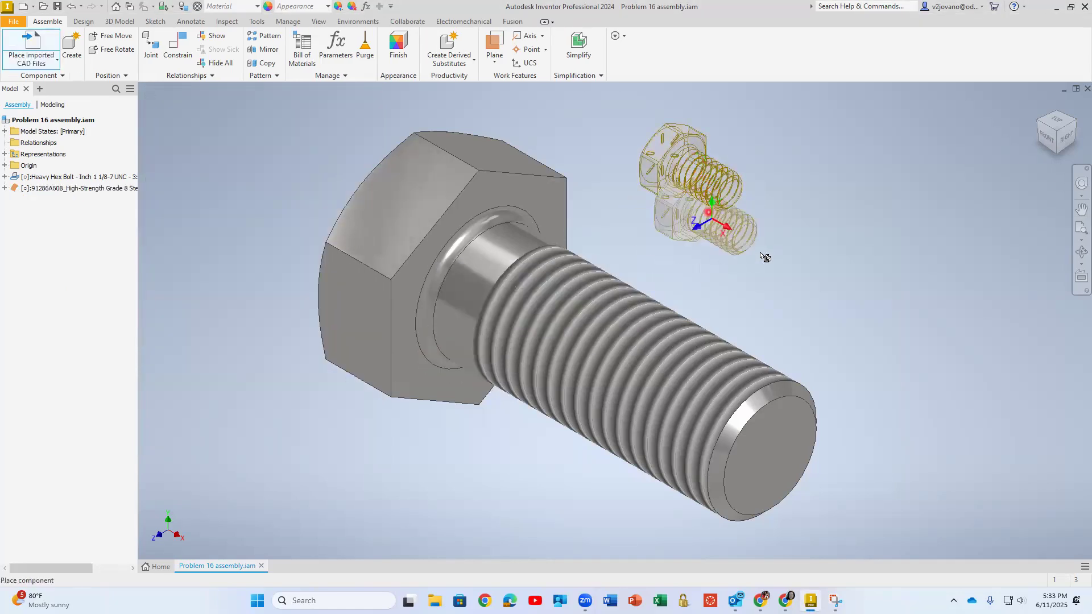
right_click(818, 255)
key("Escape")
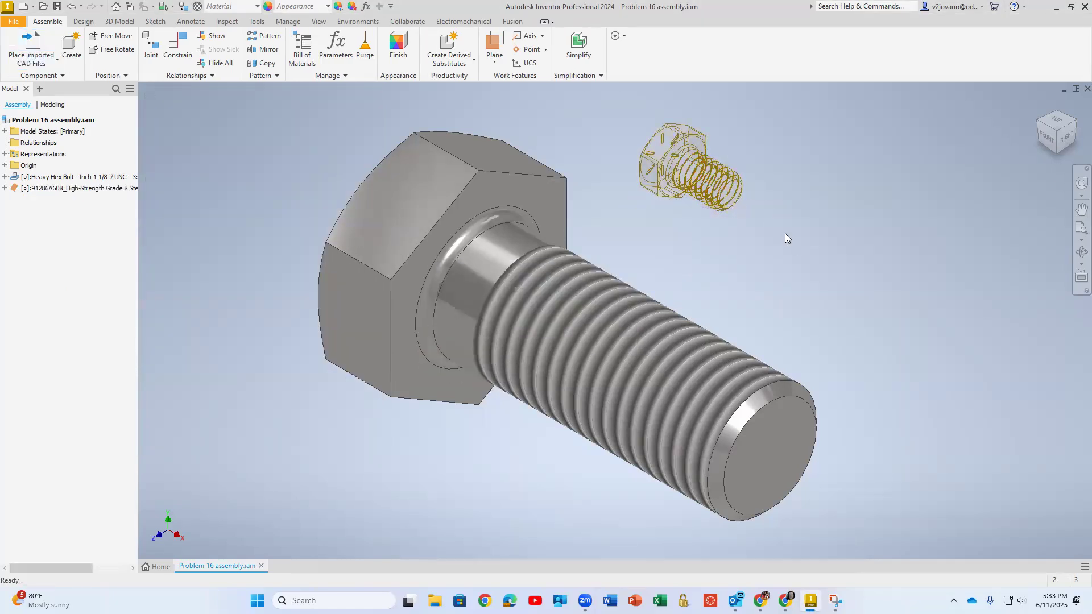
Examine the head and threads of the imported hex head screw up close
scroll(710, 166, "down", 5)
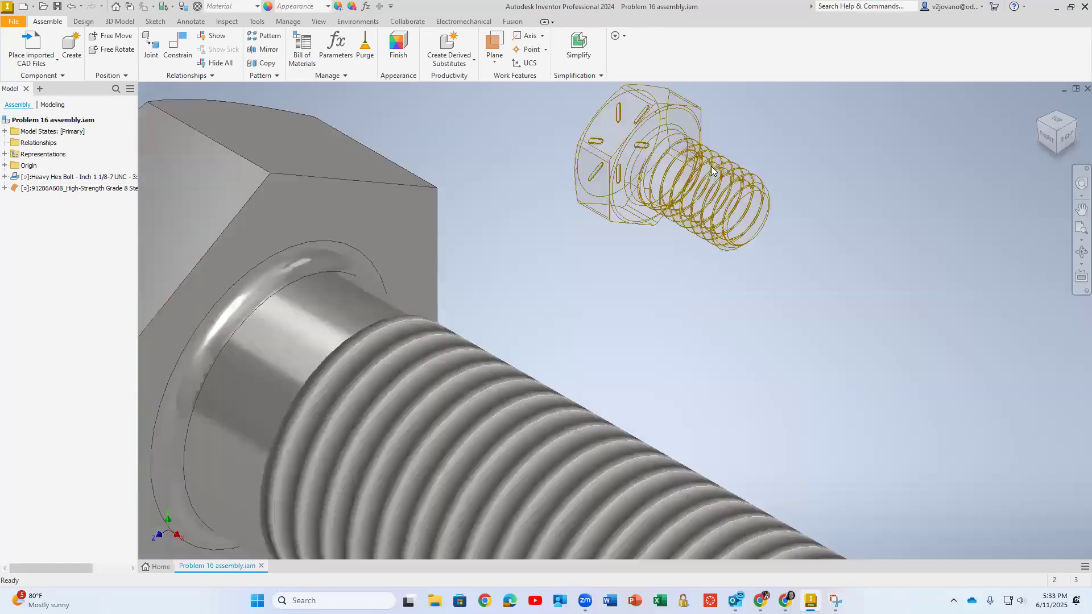
middle_click_drag(698, 231, 609, 169, "shift")
scroll(660, 200, "up", 5)
scroll(608, 169, "down", 5)
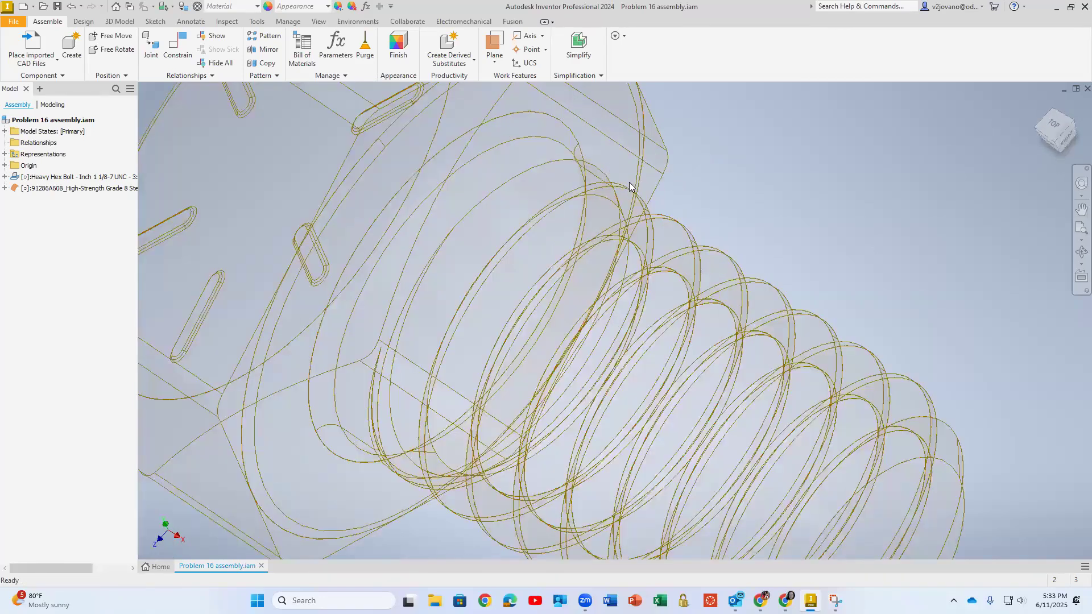
Reposition the imported hex head screw and the heavy hex bolt so they sit apart, with the small screw beside the bolt head
scroll(629, 186, "up", 5)
mouse_move(694, 275)
middle_mouse_down("shift")
mouse_move(746, 285)
mouse_move(724, 302)
mouse_move(680, 290)
middle_mouse_up("shift")
scroll(679, 293, "up", 3)
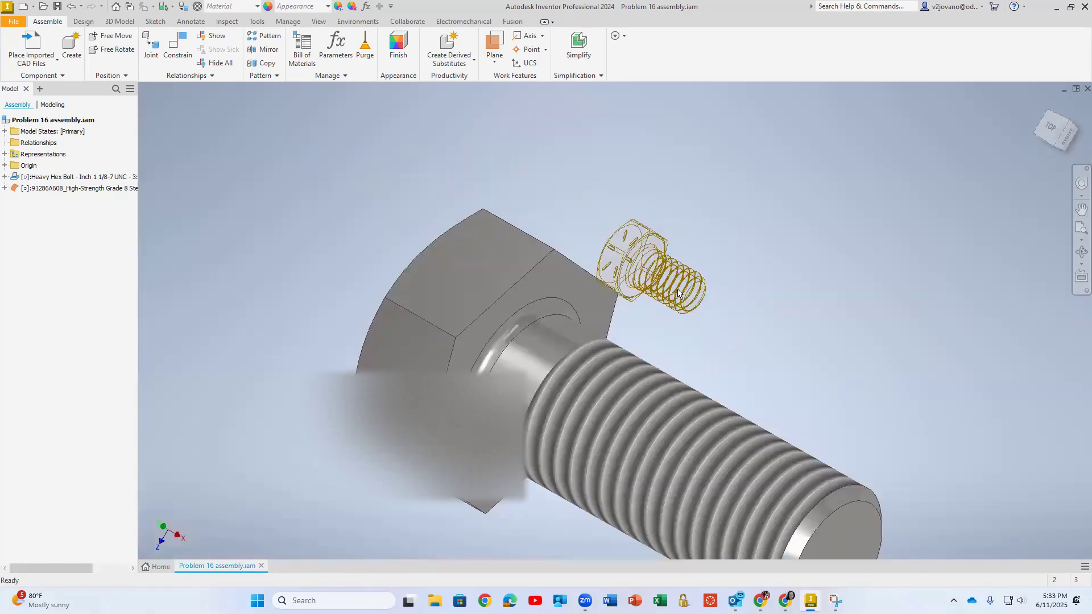
left_click_drag(664, 271, 703, 212)
middle_click_drag(601, 358, 515, 277)
scroll(515, 277, "up", 1)
left_click_drag(609, 167, 643, 242)
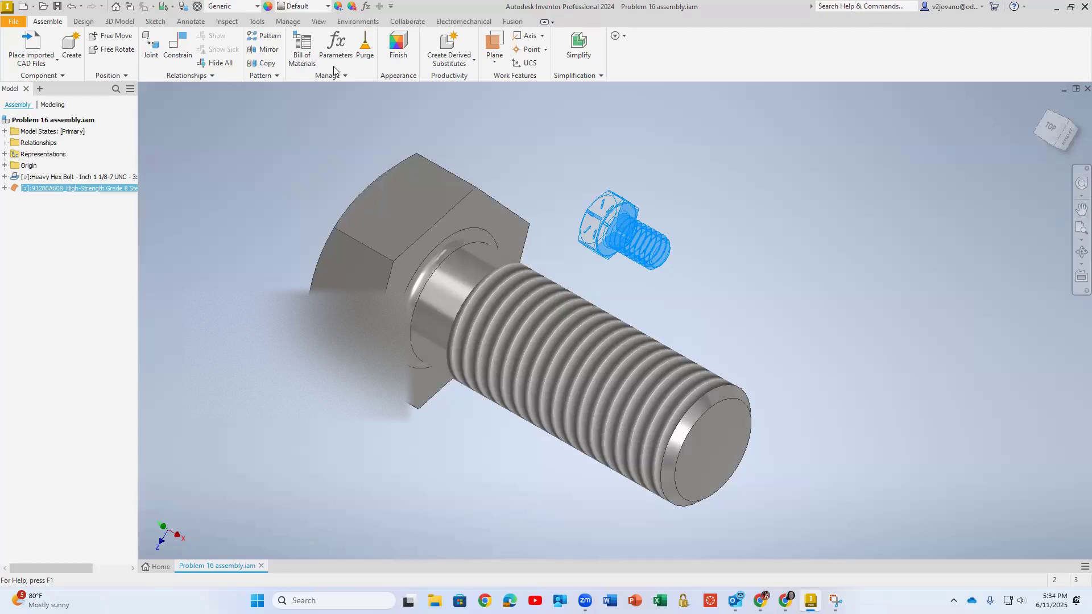
left_click(18, 22)
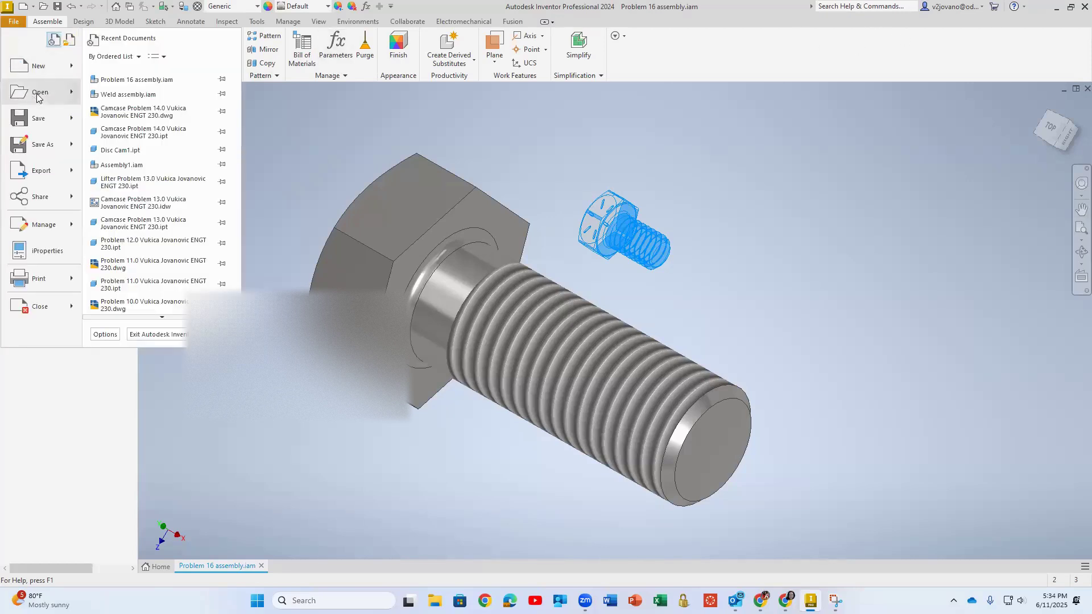
left_click(35, 93)
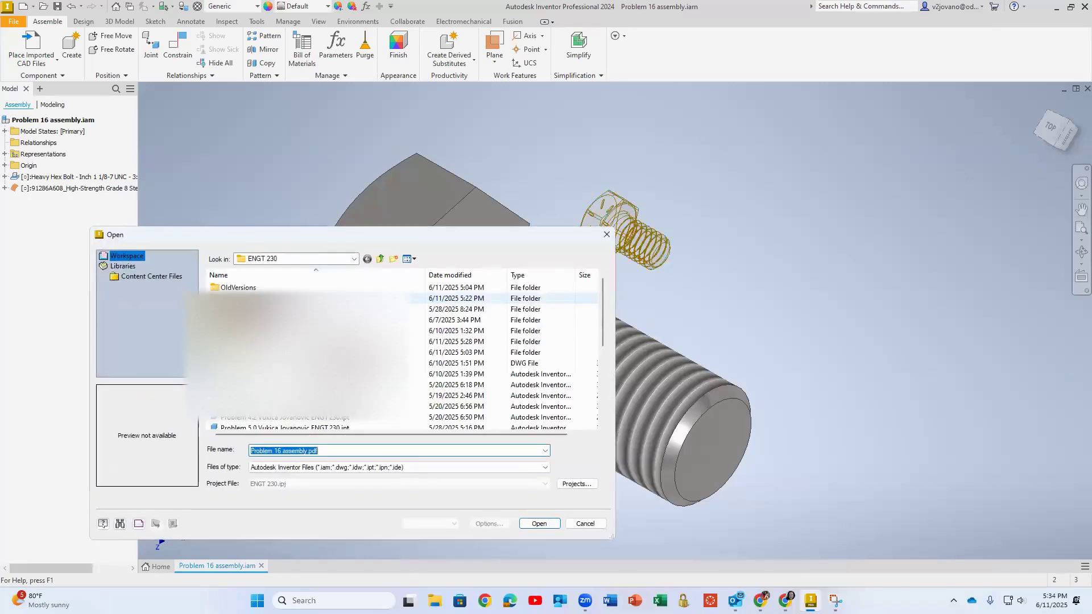
left_click(287, 467)
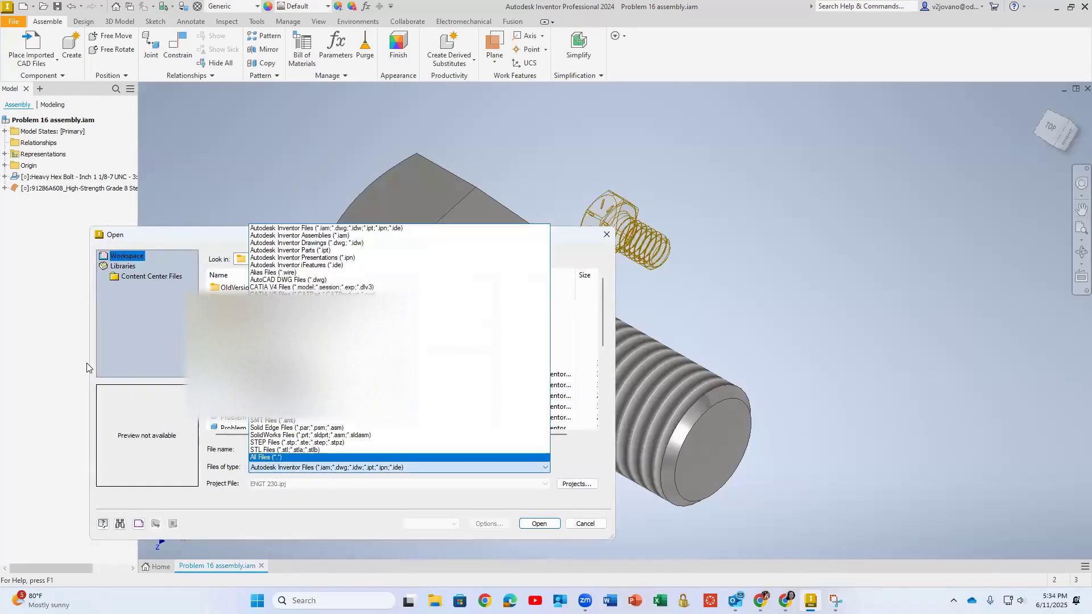
left_click(98, 384)
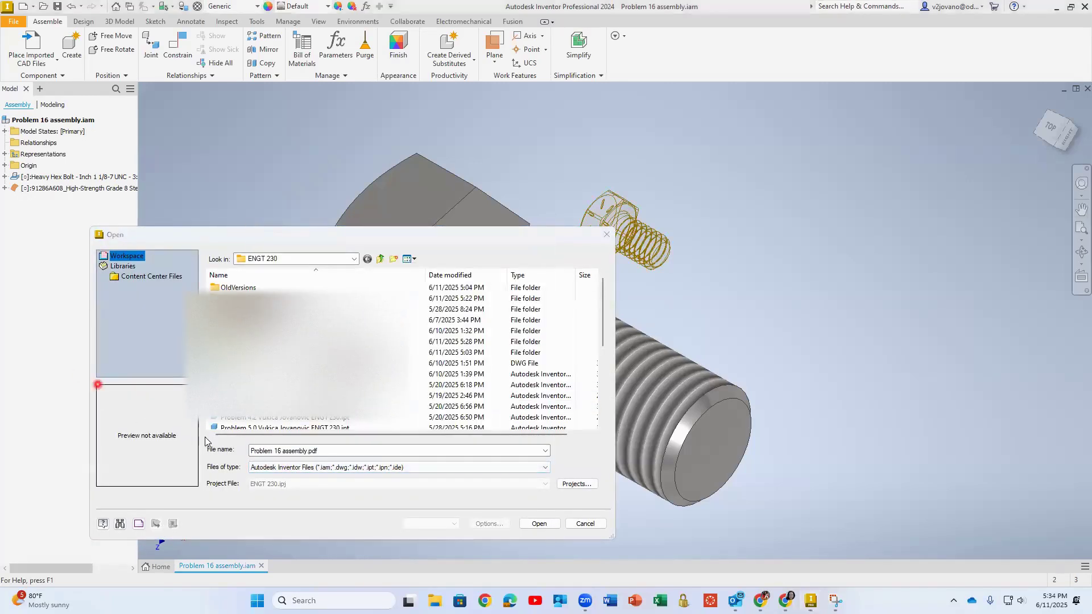
left_click(291, 469)
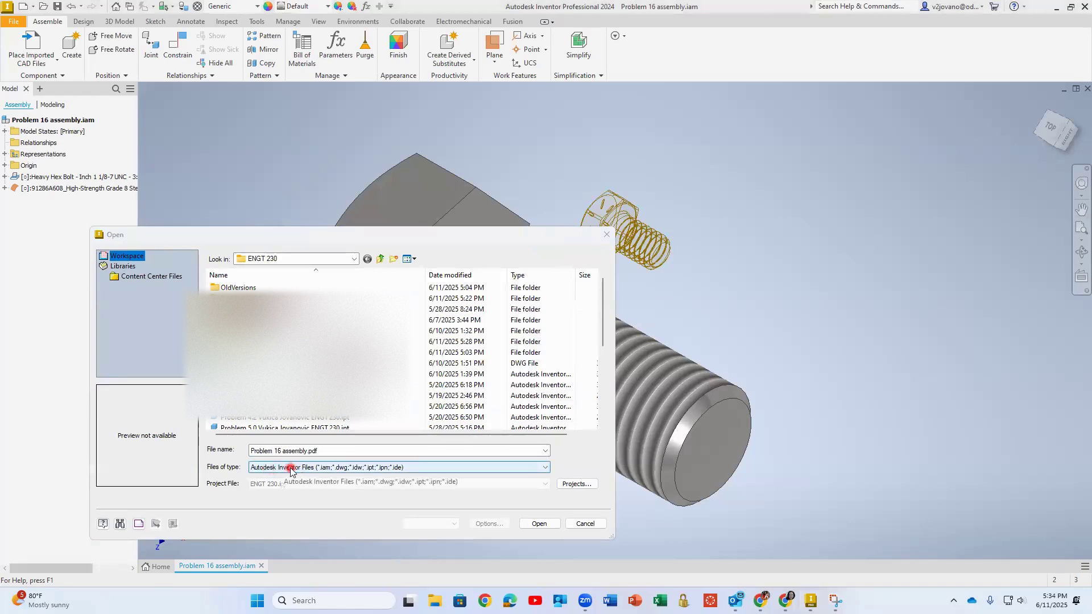
left_click(287, 458)
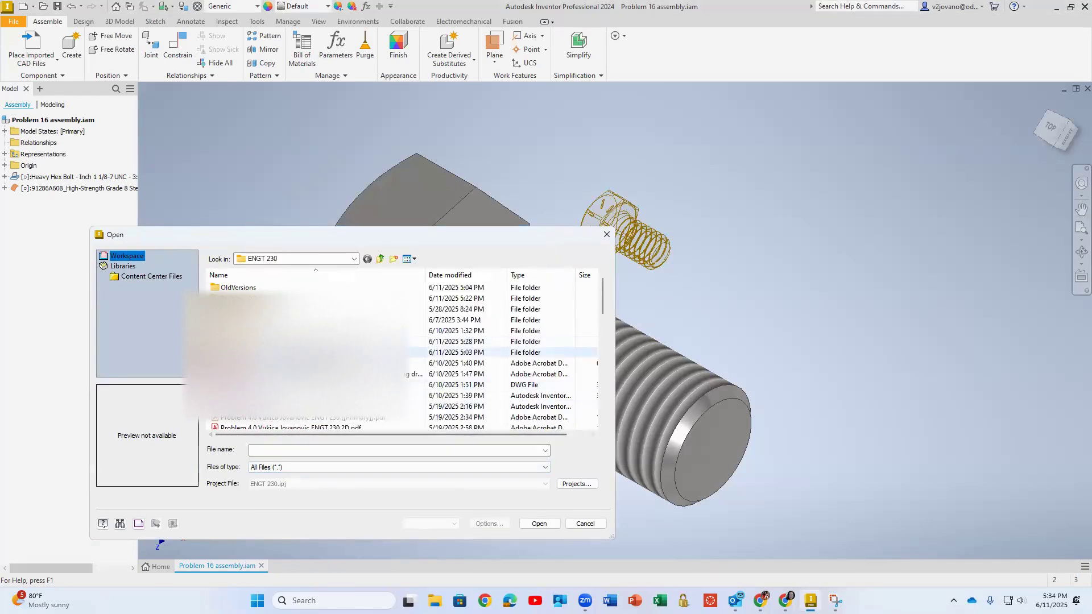
scroll(371, 424, "down", 10)
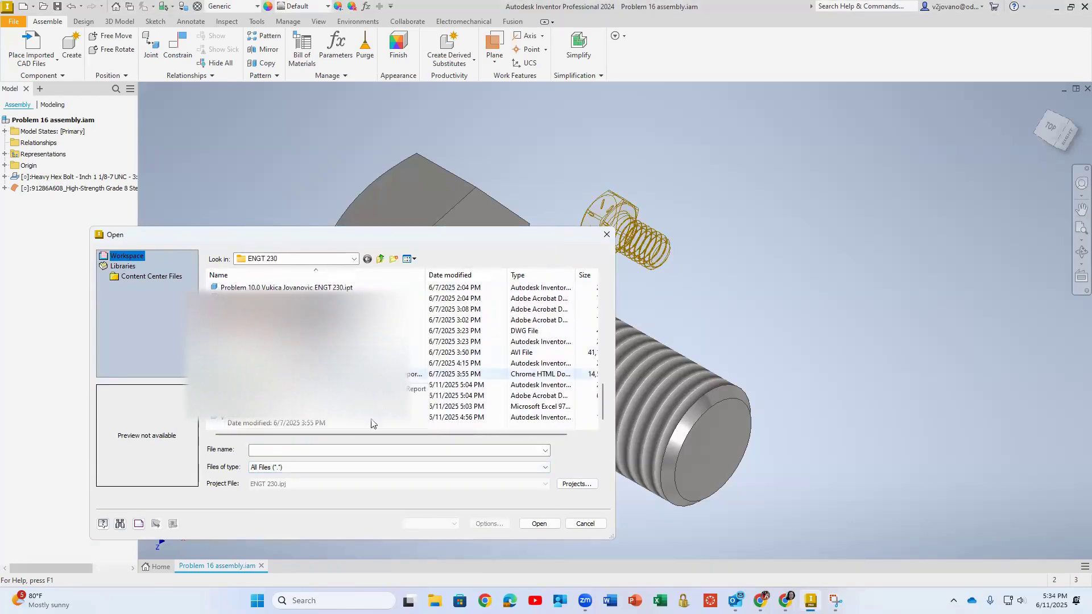
left_click(588, 522)
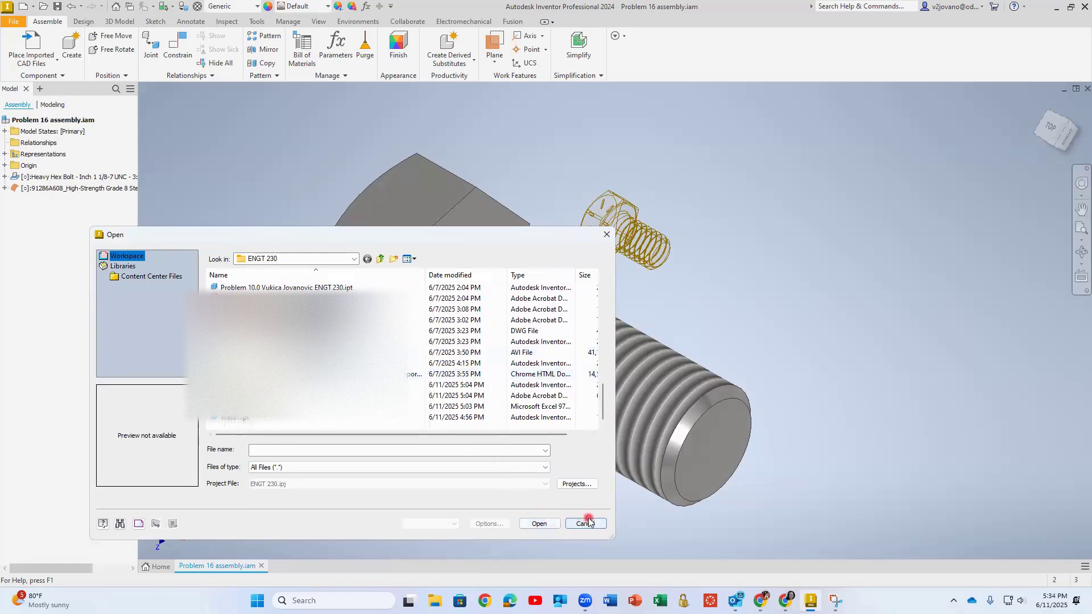
Delete the imported hex head screw from the assembly, saving its session edits first
left_click(540, 349)
left_click(628, 231)
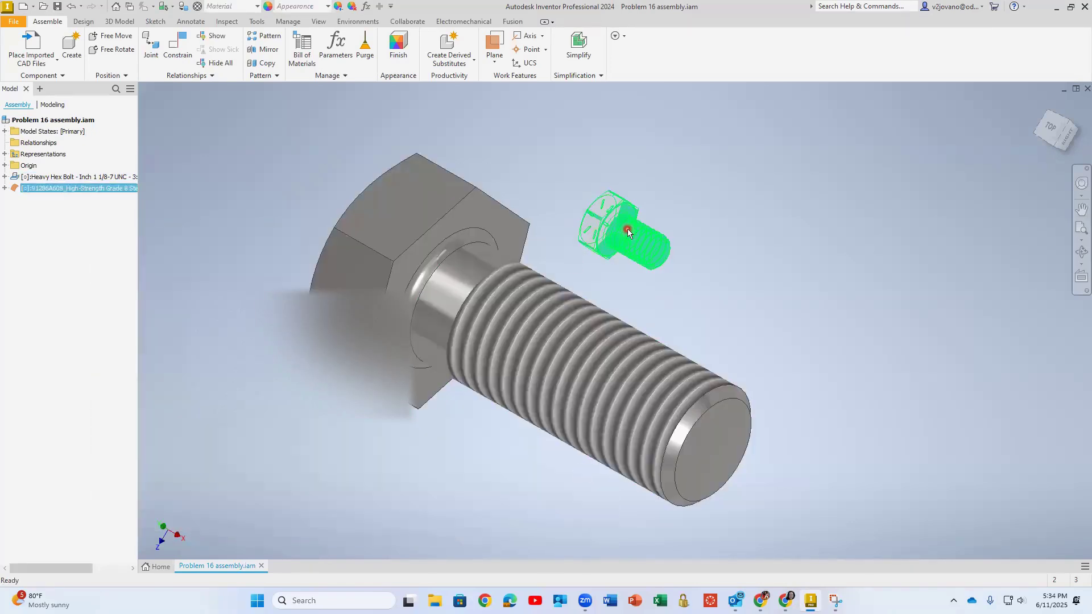
key("Delete")
left_click(496, 313)
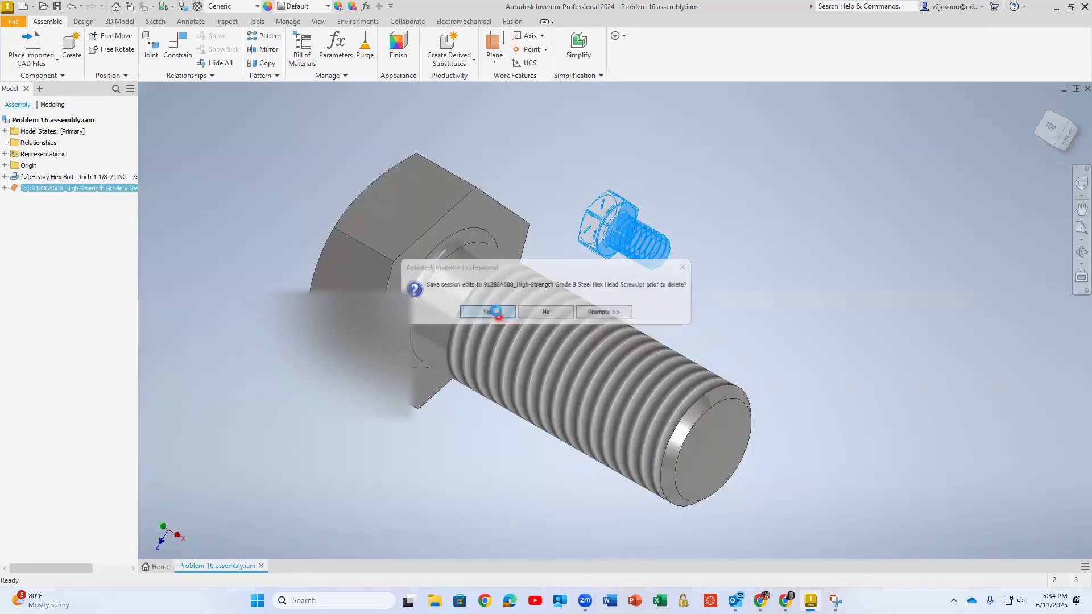
left_click(68, 177)
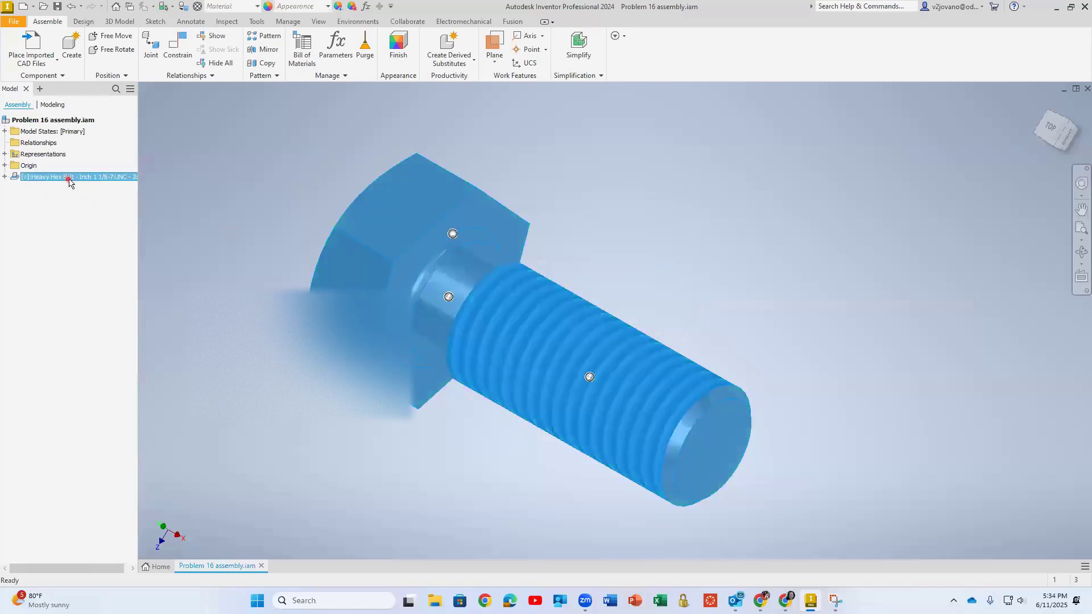
double_click(68, 179)
right_click(68, 178)
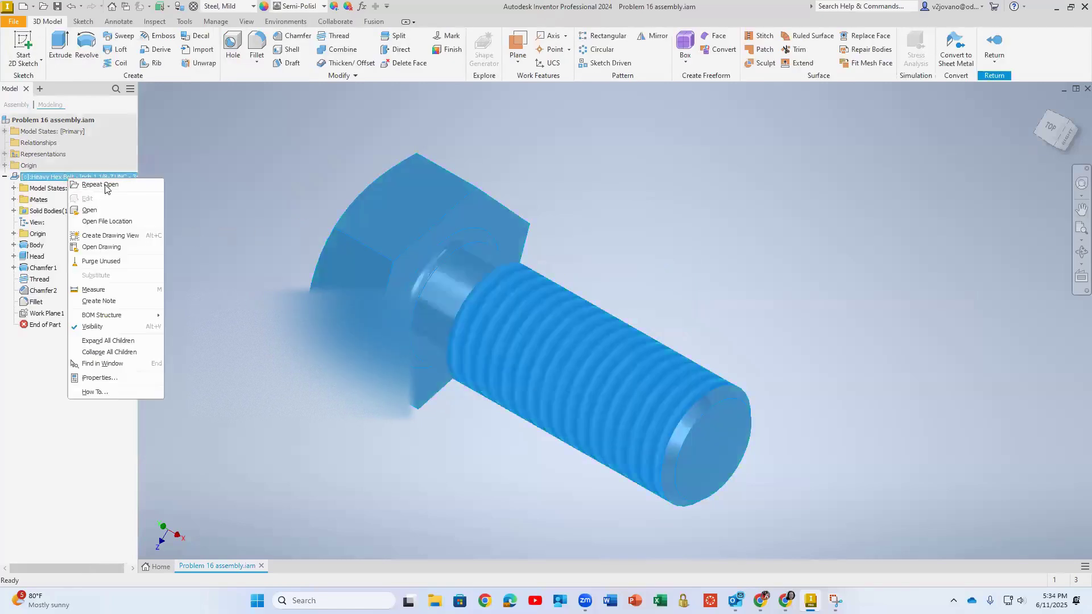
left_click(106, 185)
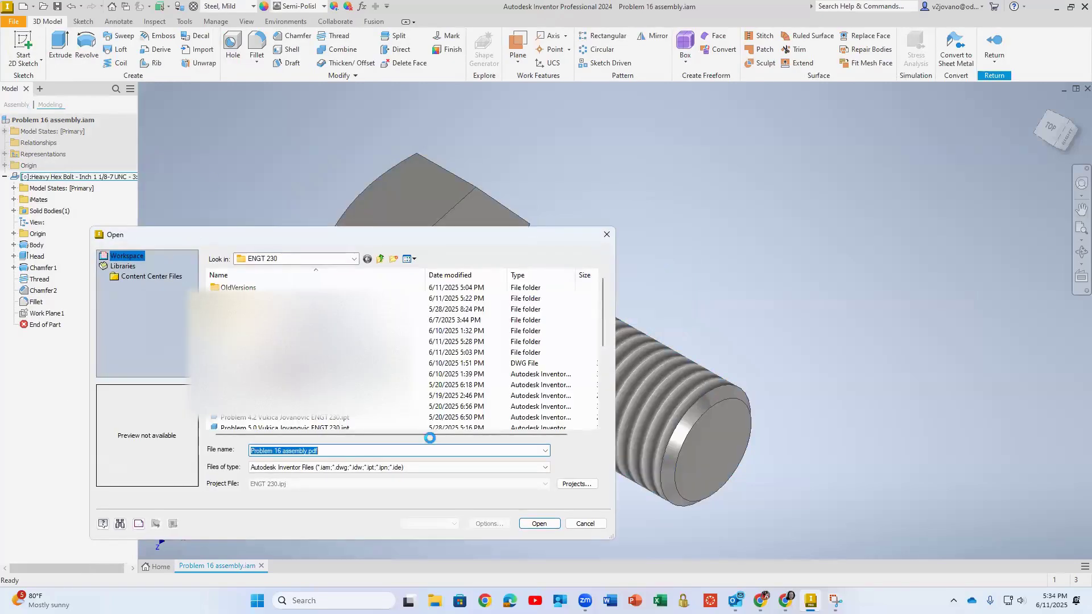
left_click(539, 524)
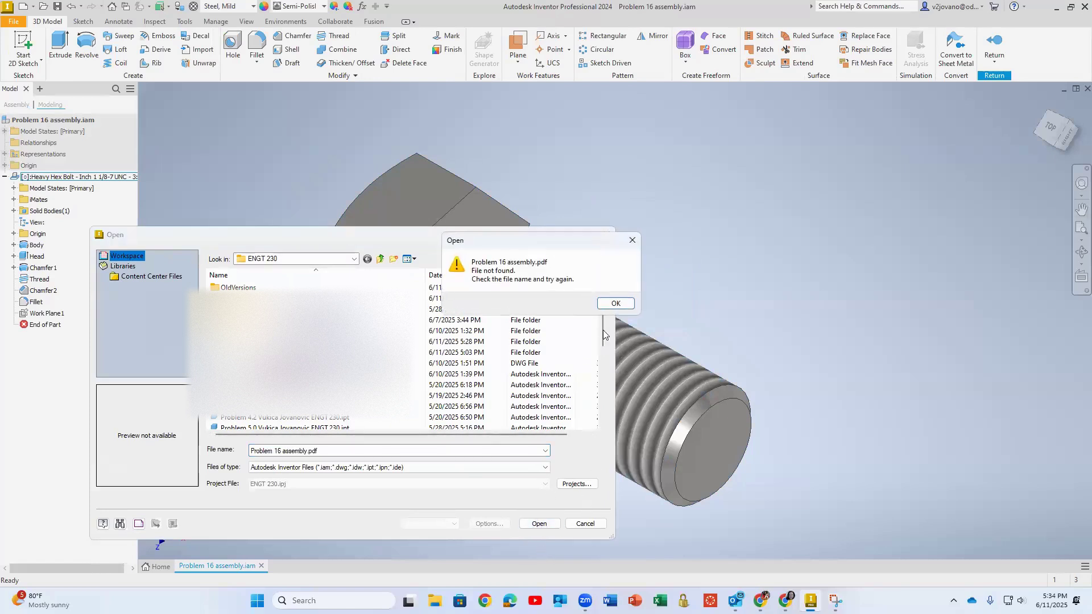
left_click(615, 303)
left_click(585, 524)
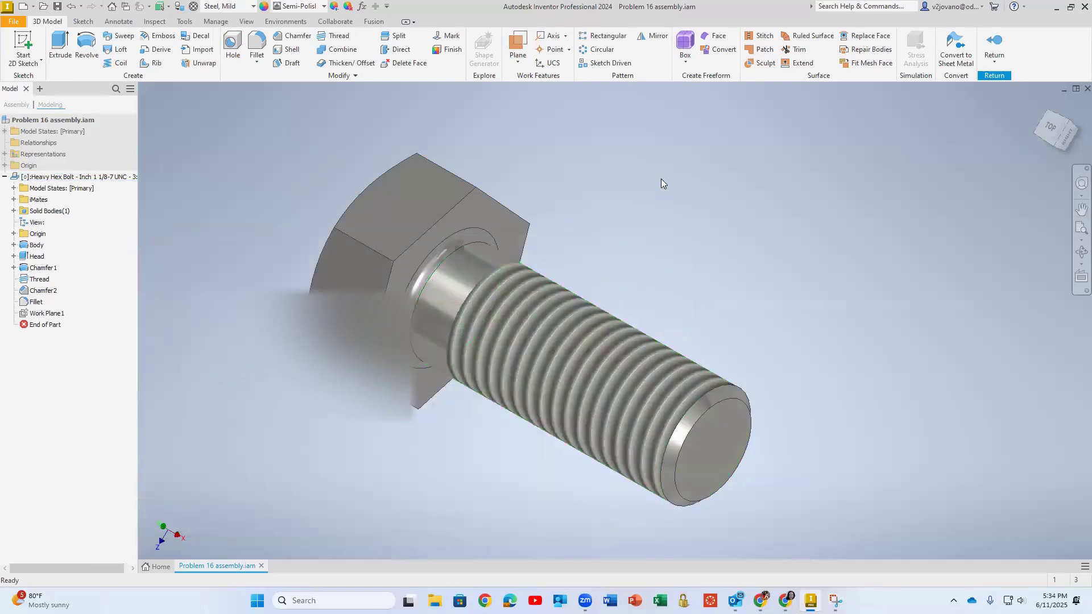
left_click(994, 46)
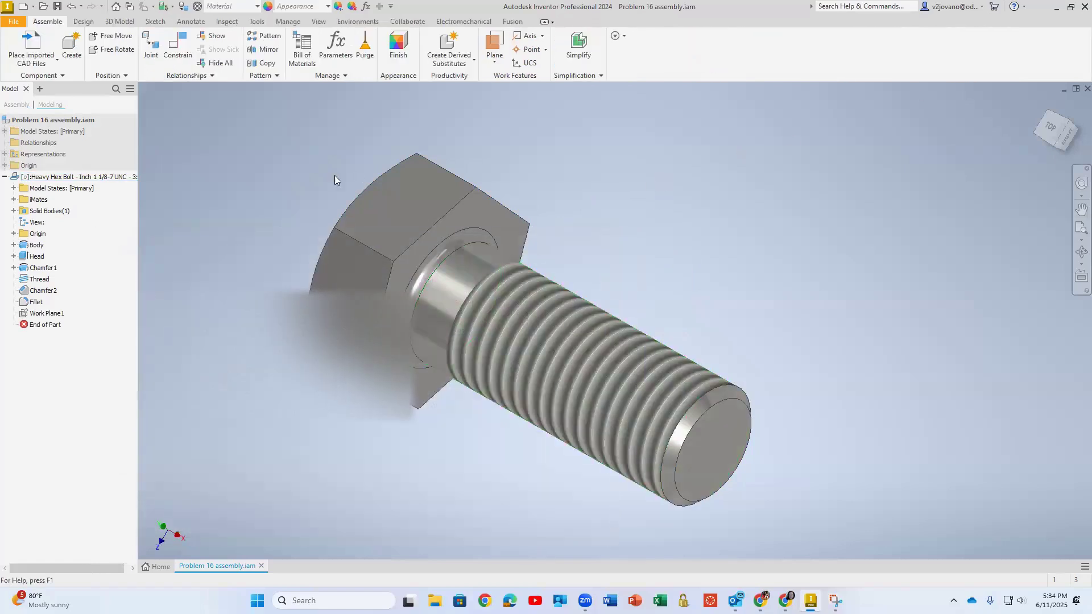
Open the heavy hex bolt part from the assembly in its own document
left_click(77, 178)
right_click(77, 177)
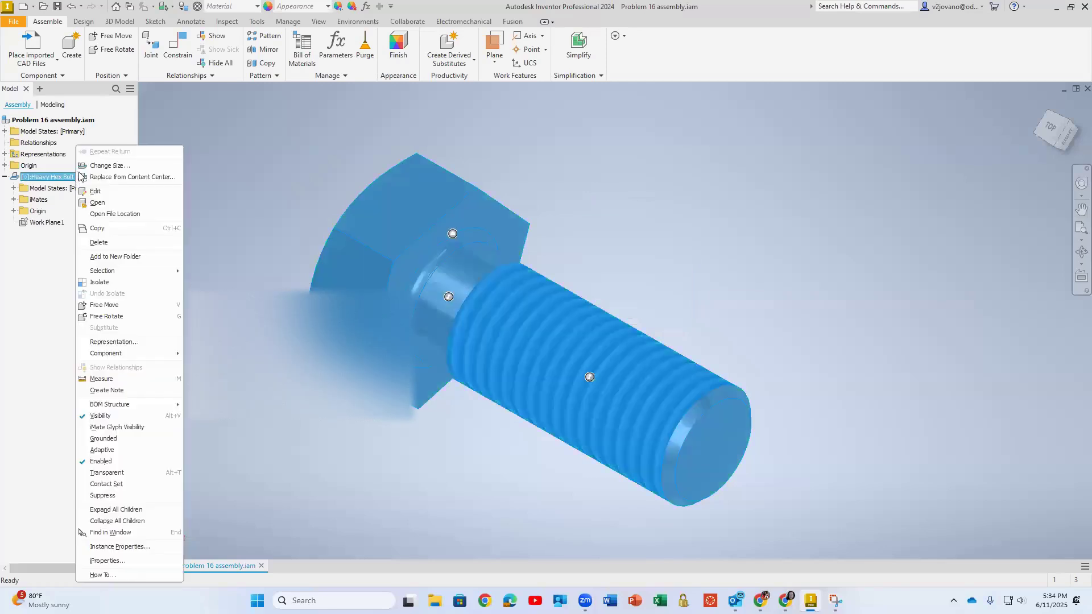
left_click(106, 203)
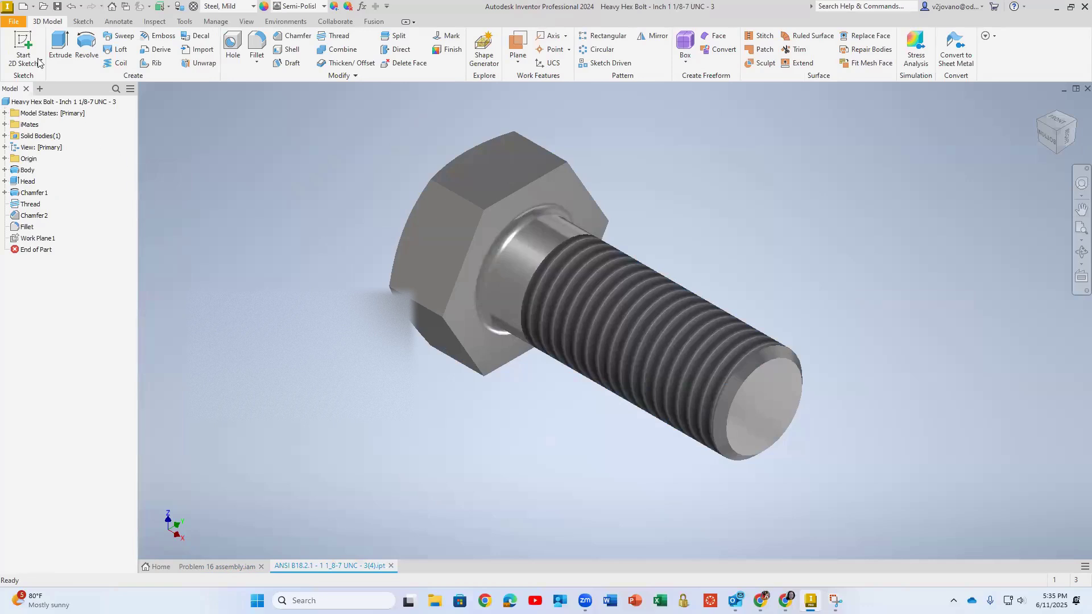
Save the bolt part under its existing name, ANSI B18.2.1 - 1 1_8-7 UNC - 3(4).ipt, in the ENGT 230 folder
left_click(15, 22)
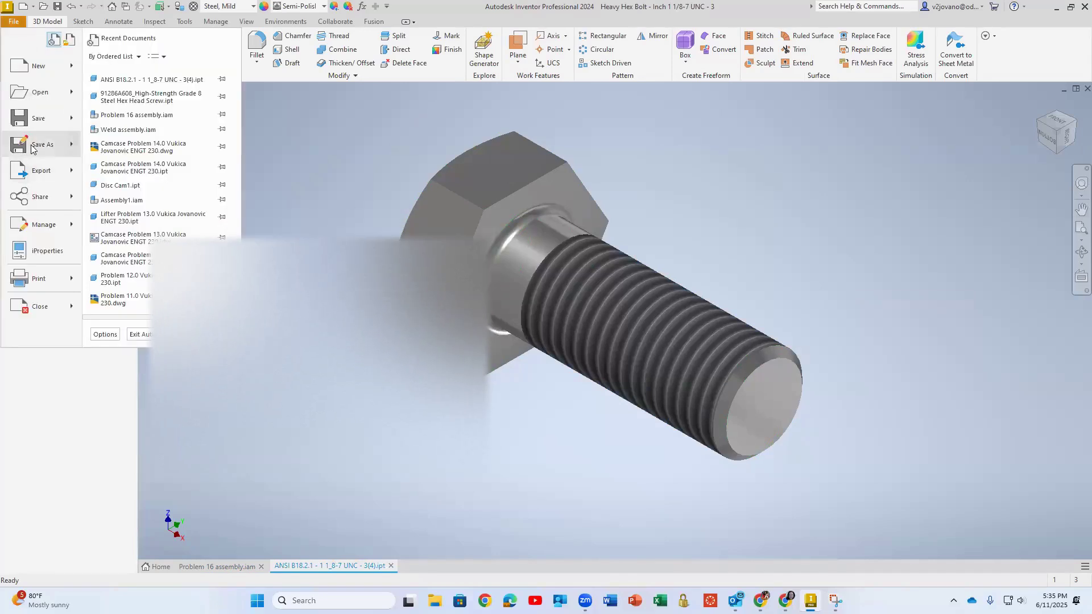
left_click(35, 144)
left_click(304, 260)
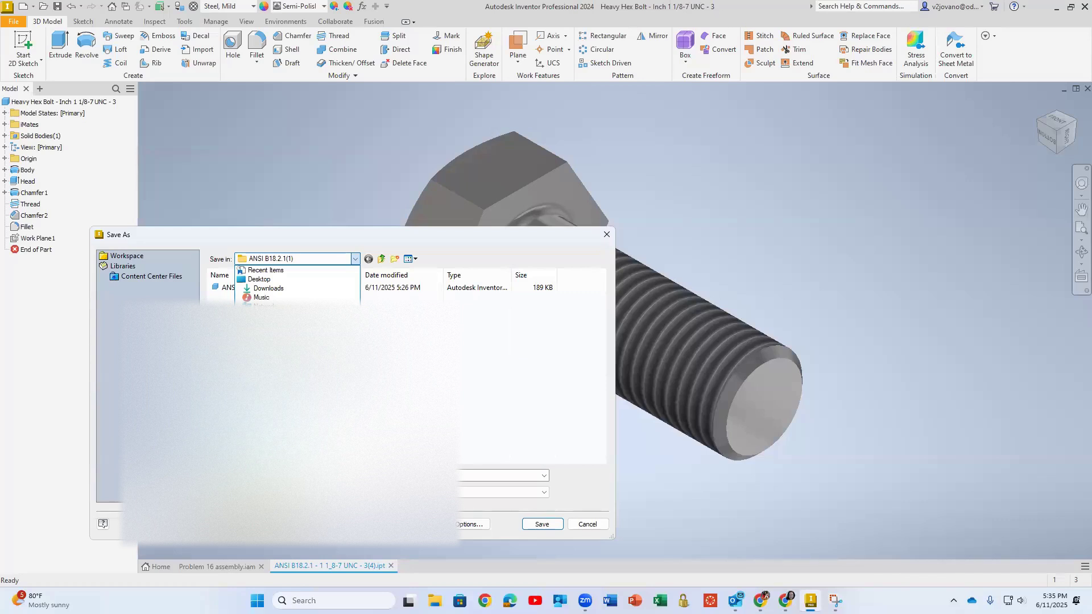
left_click(285, 361)
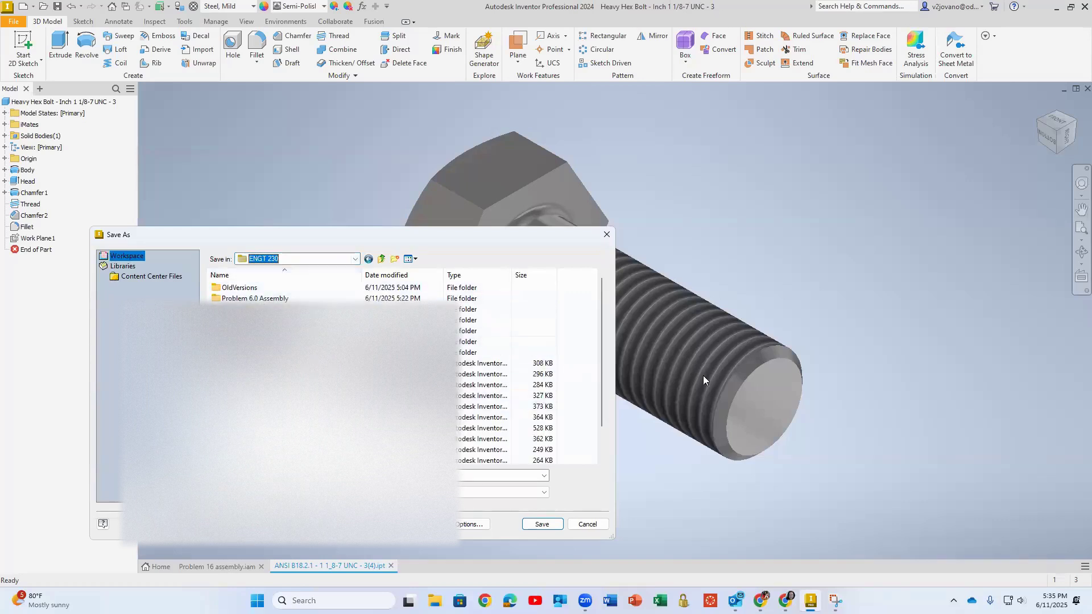
left_click(543, 524)
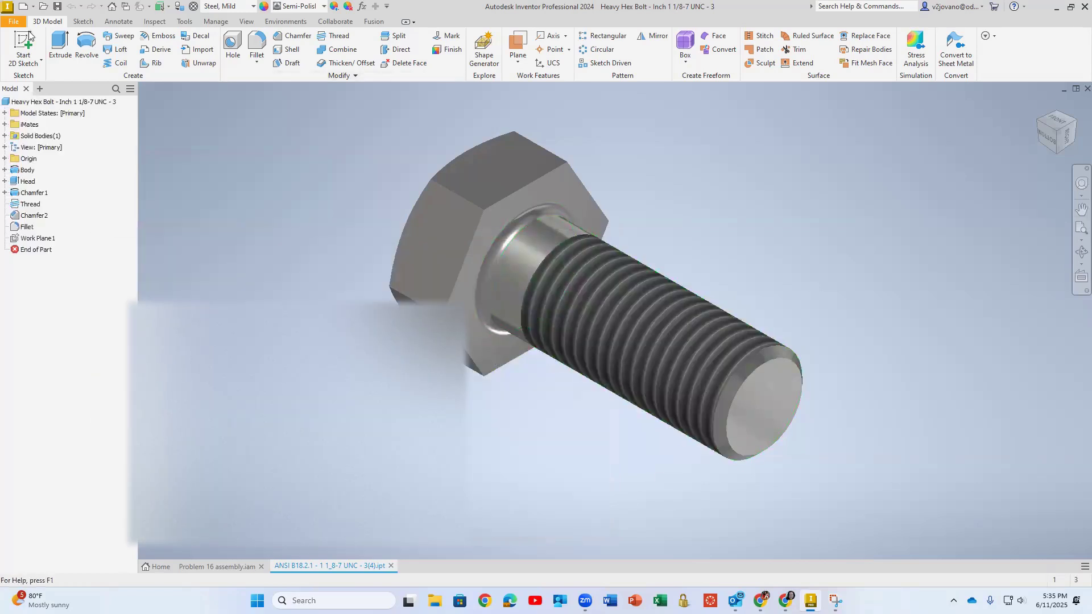
Export the bolt to the ENGT 230 folder as the STEP file ANSI B18.2.1 - 1 1_8-7 UNC - 3(4).stp
left_click(13, 21)
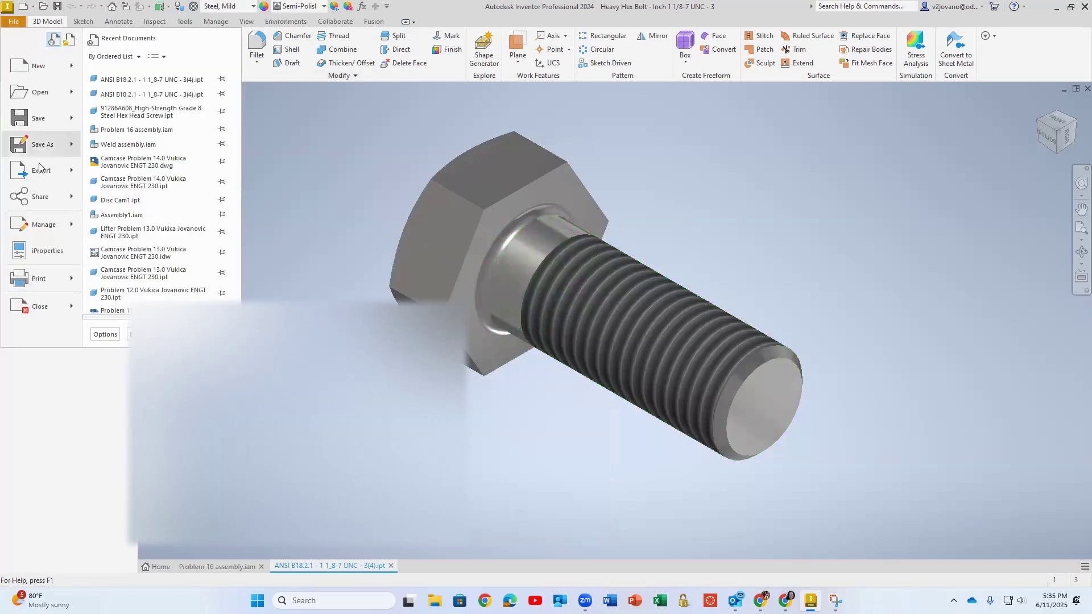
mouse_move(41, 173)
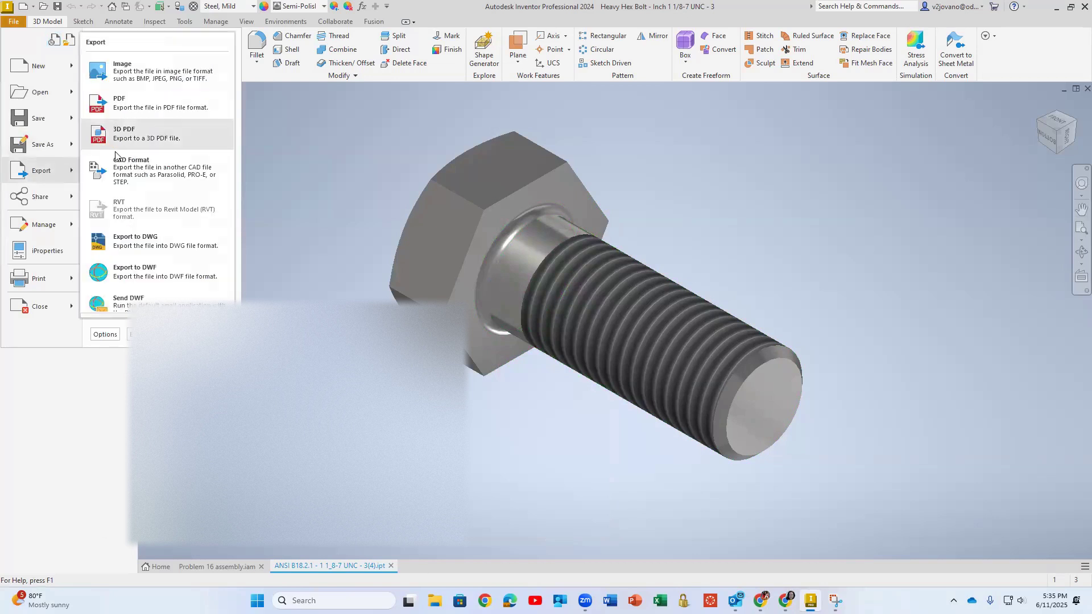
left_click(149, 172)
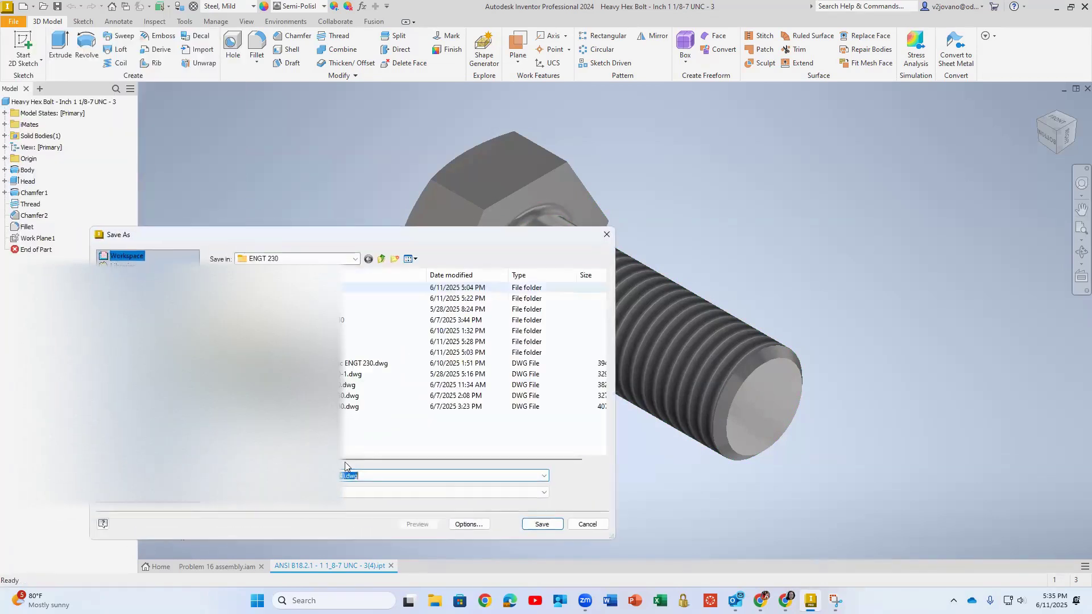
left_click(333, 492)
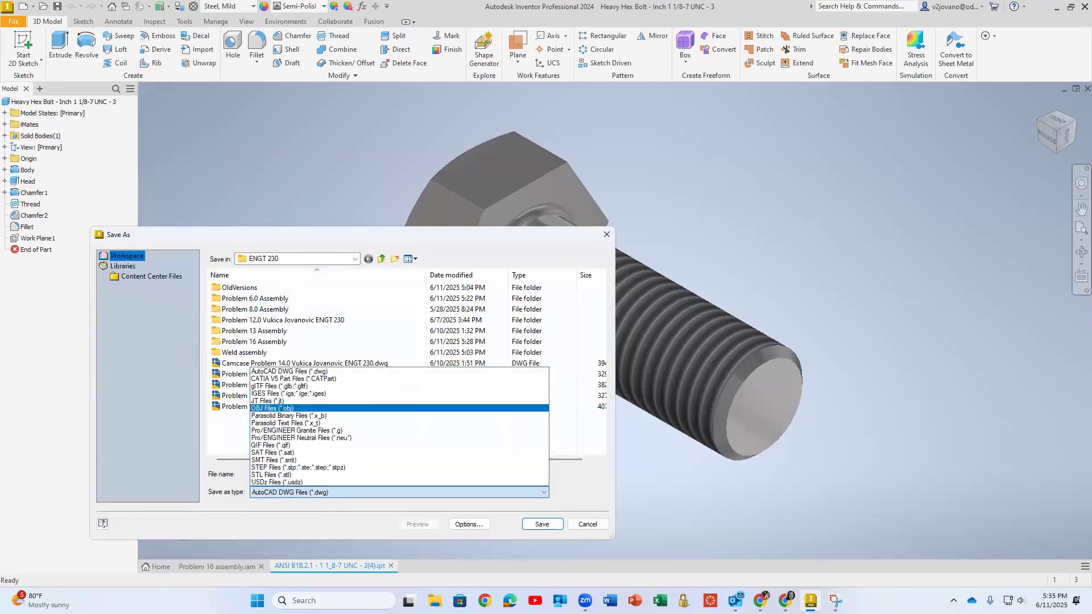
left_click(141, 440)
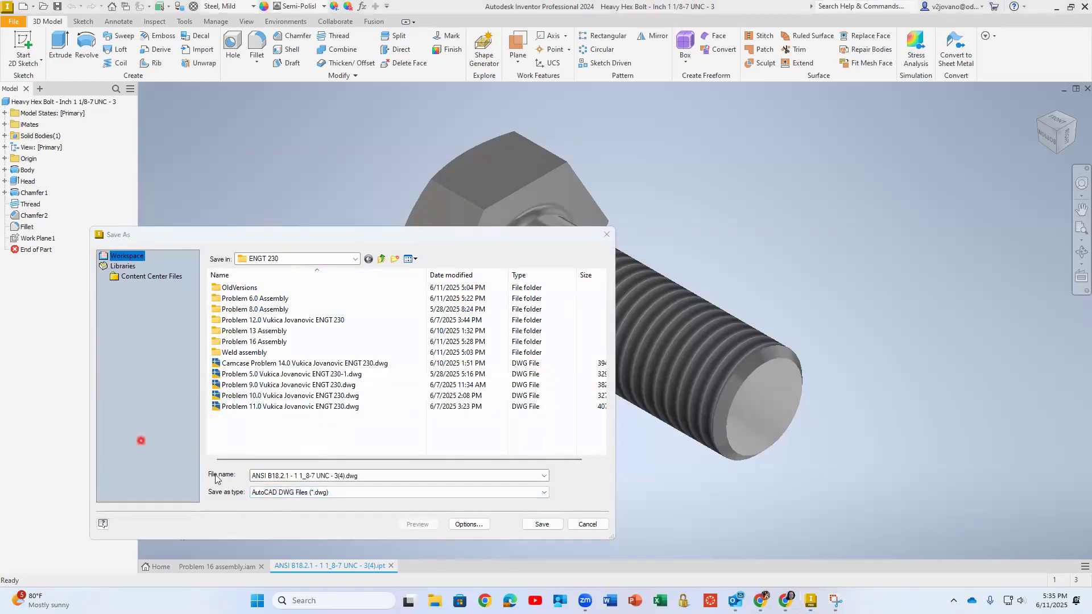
left_click(288, 493)
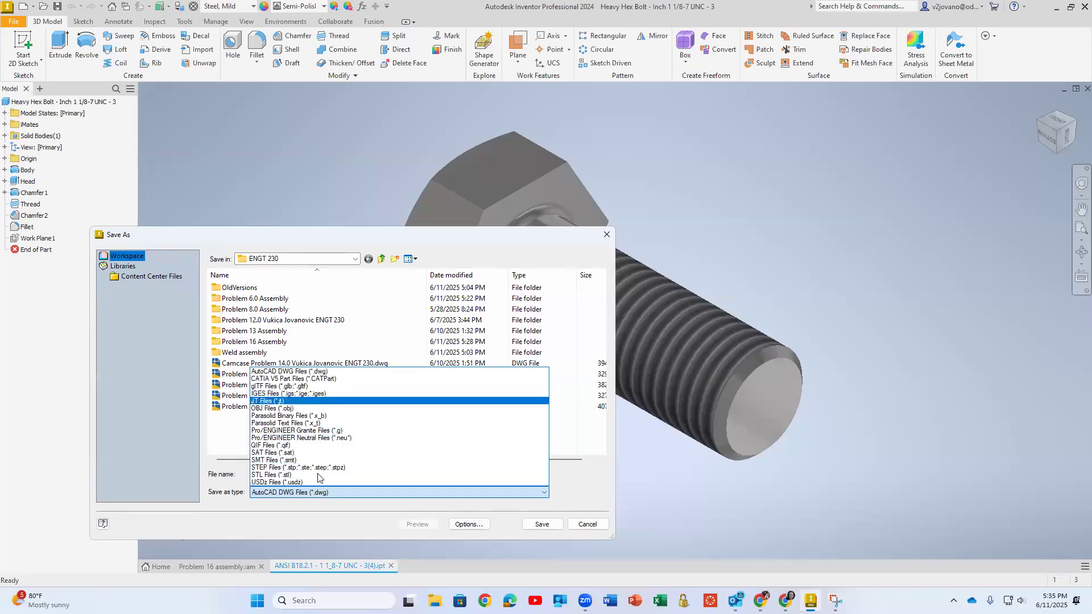
left_click(319, 467)
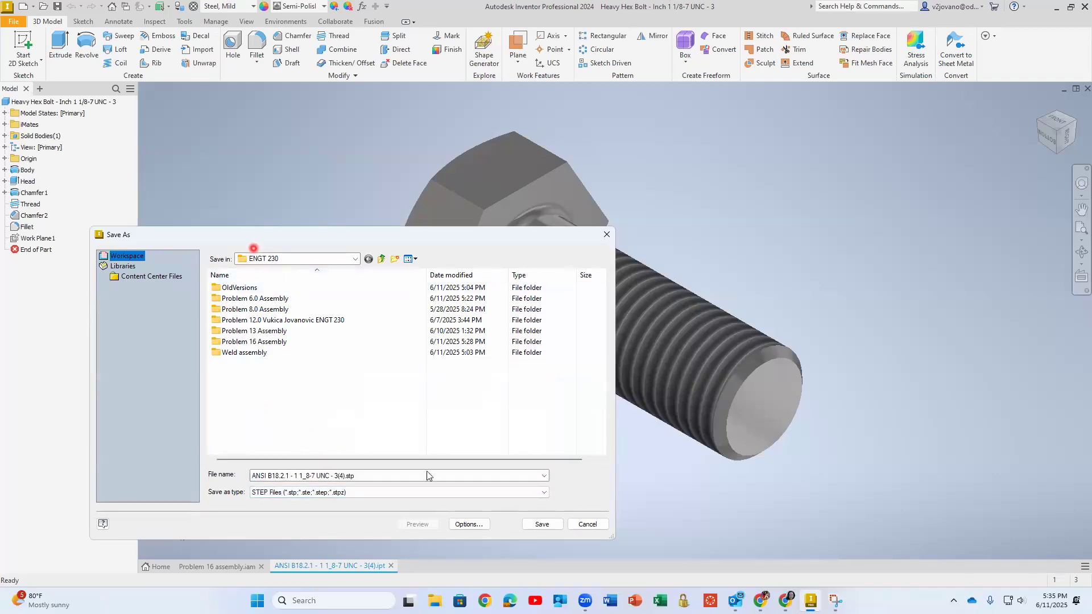
left_click(537, 524)
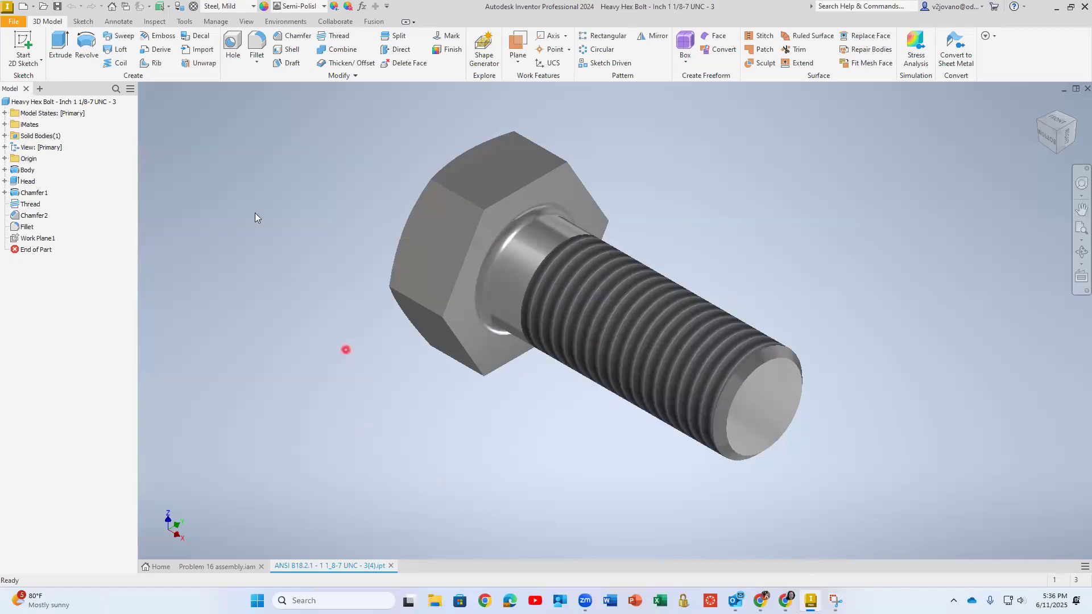
Close the heavy hex bolt part and return to the Problem 16 assembly
left_click(13, 22)
left_click(1087, 89)
left_click(490, 208)
left_click(279, 198)
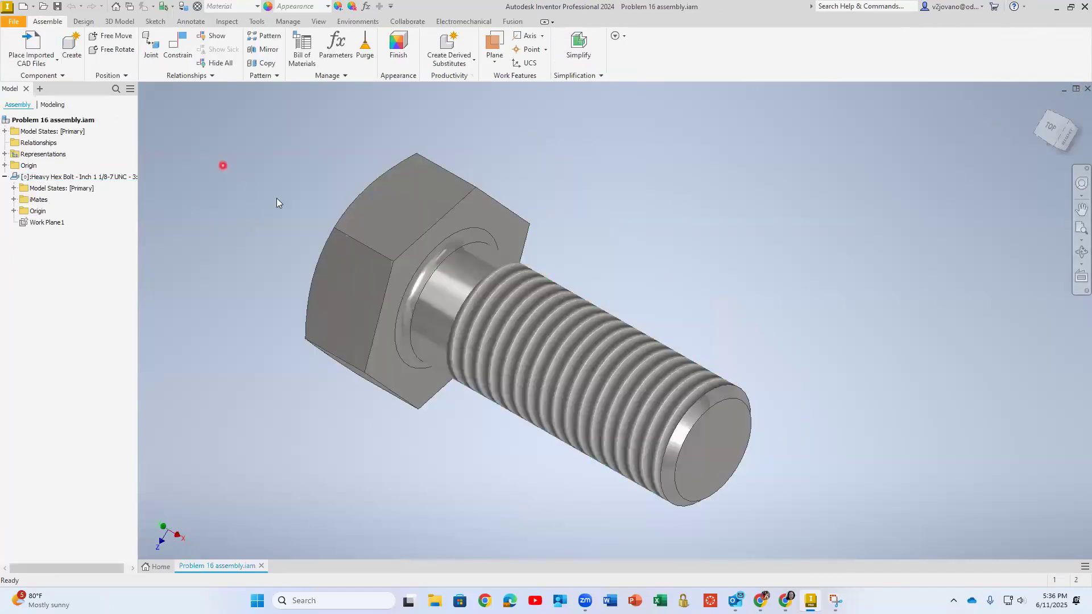
Import the STEP file ANSI B18.2.1 - 1 1_8-7 UNC - 3(4).stp from the ENGT 230 folder and place one instance beside the threaded bolt
left_click(50, 64)
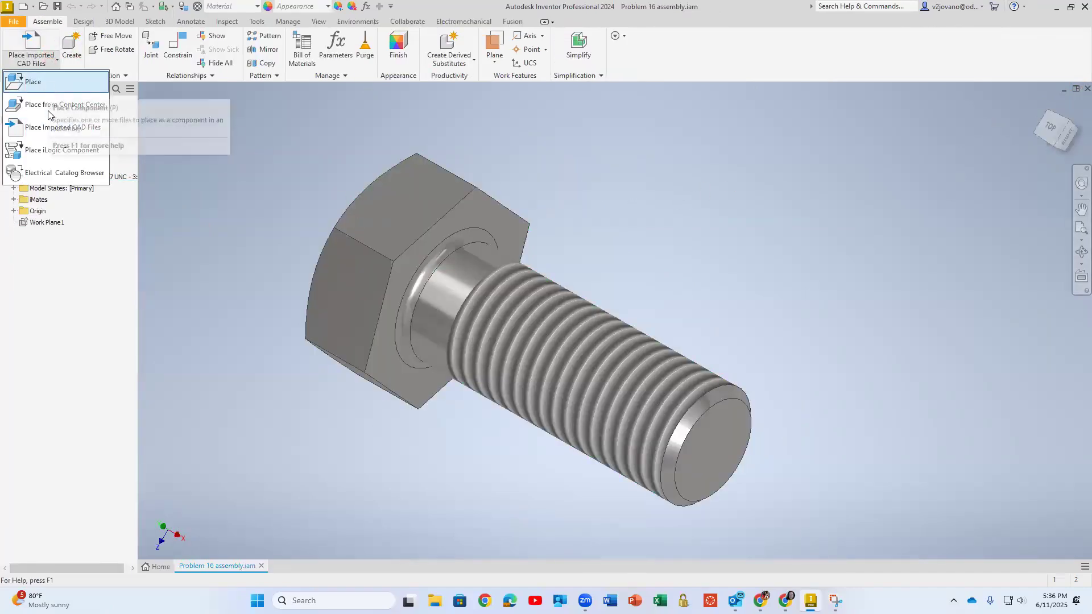
left_click(57, 128)
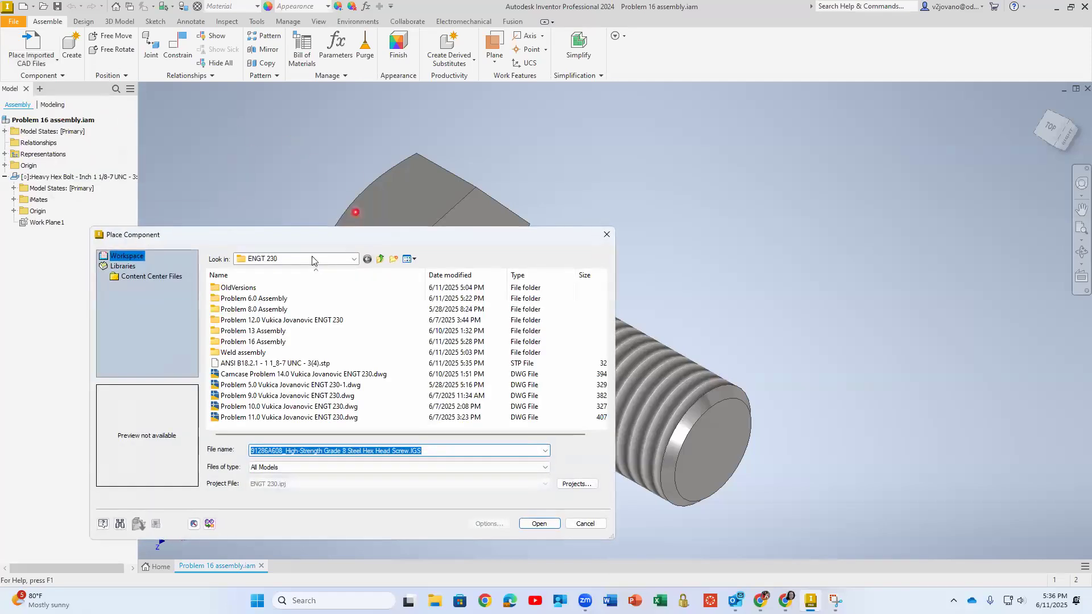
left_click(297, 364)
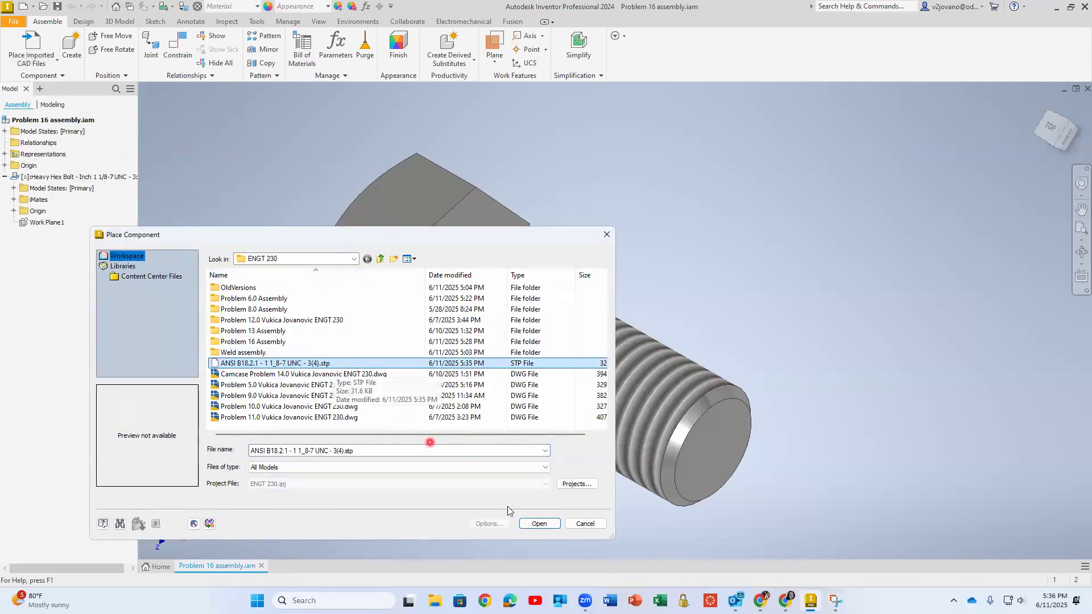
left_click(539, 523)
left_click(307, 447)
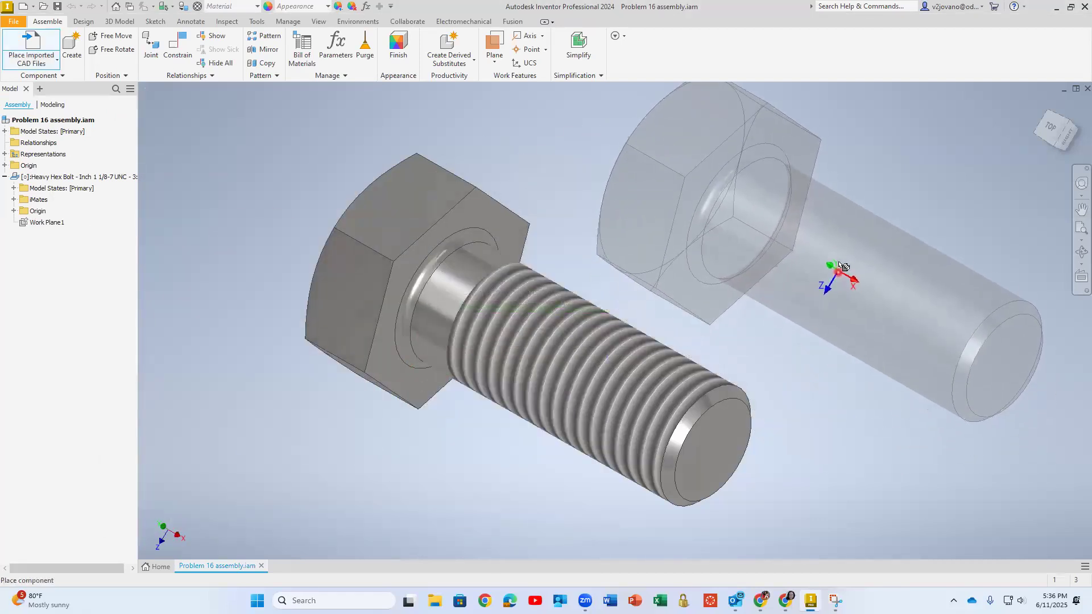
left_click(834, 262)
middle_click_drag(822, 283, 659, 296)
right_click(874, 221)
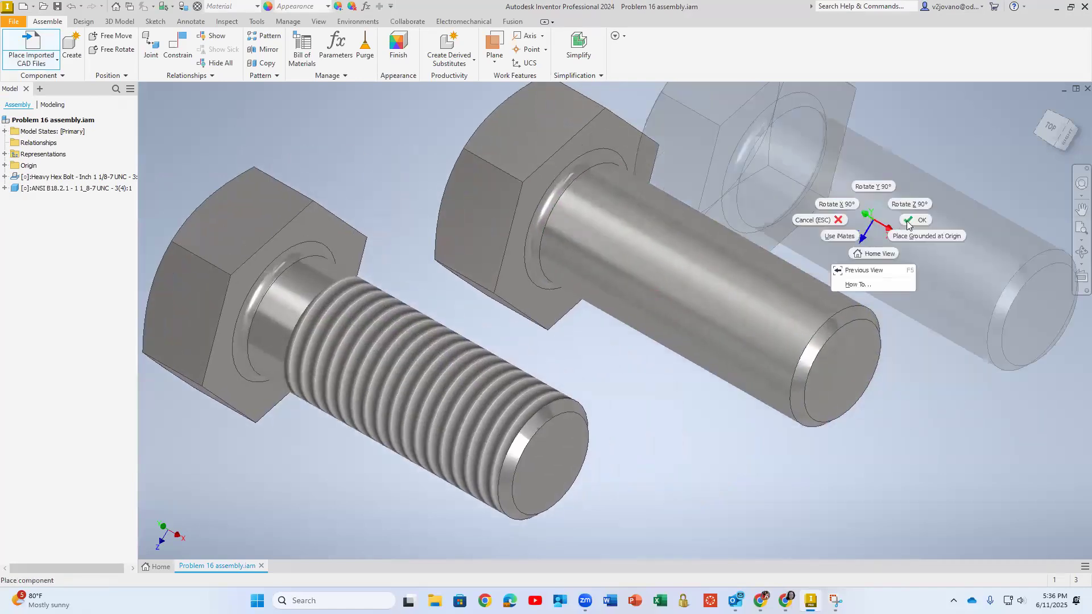
left_click(911, 220)
Move the imported unthreaded bolt farther away from the threaded heavy hex bolt
left_click_drag(647, 269, 611, 200)
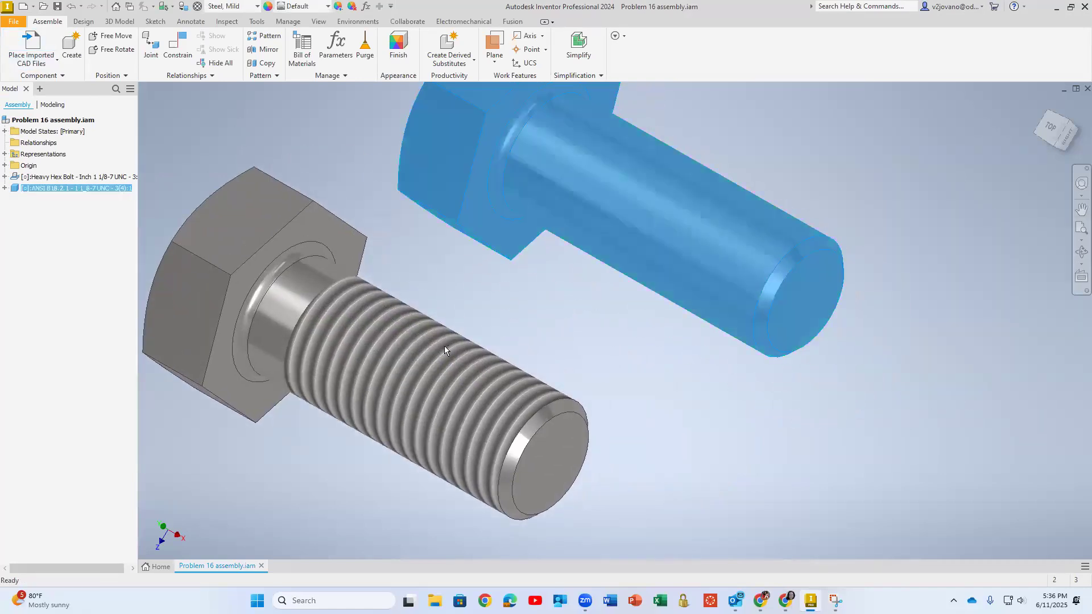
left_click(531, 374)
left_click_drag(630, 264, 599, 219)
scroll(537, 301, "down", 3)
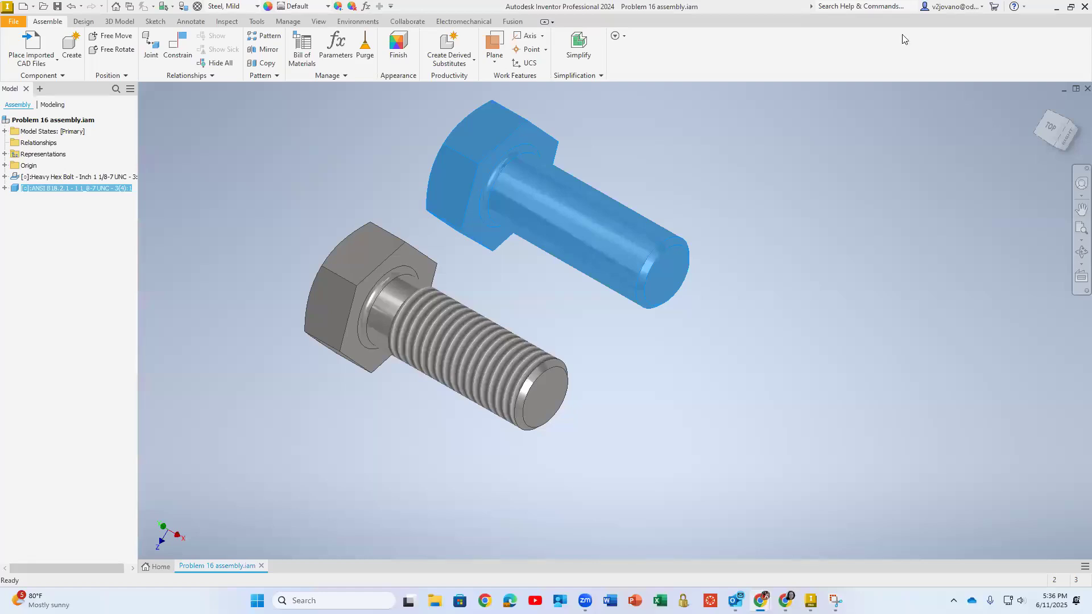
left_click(35, 62)
left_click(24, 80)
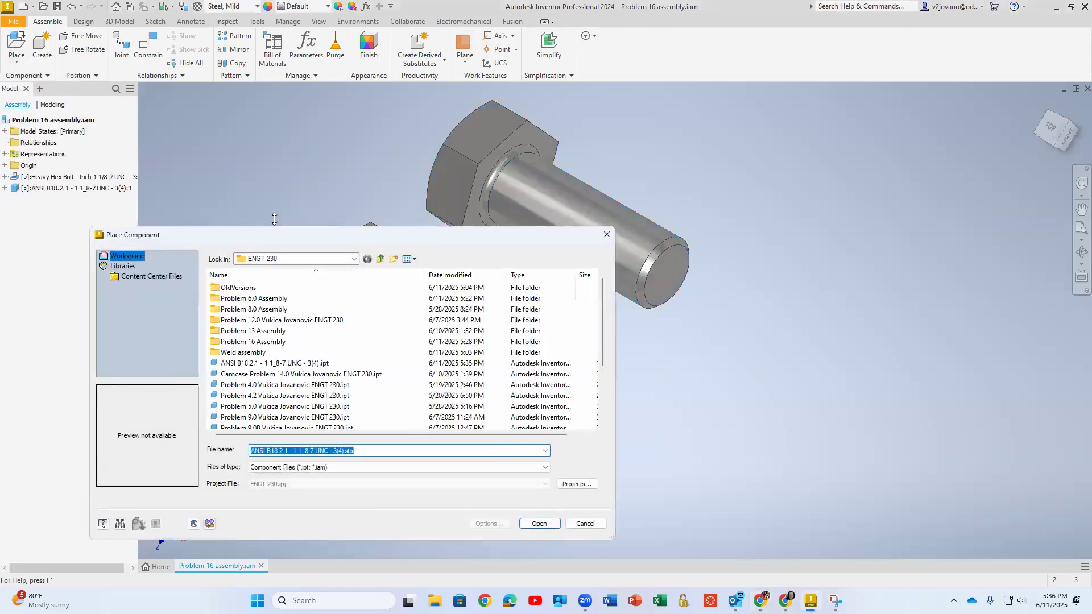
key("Escape")
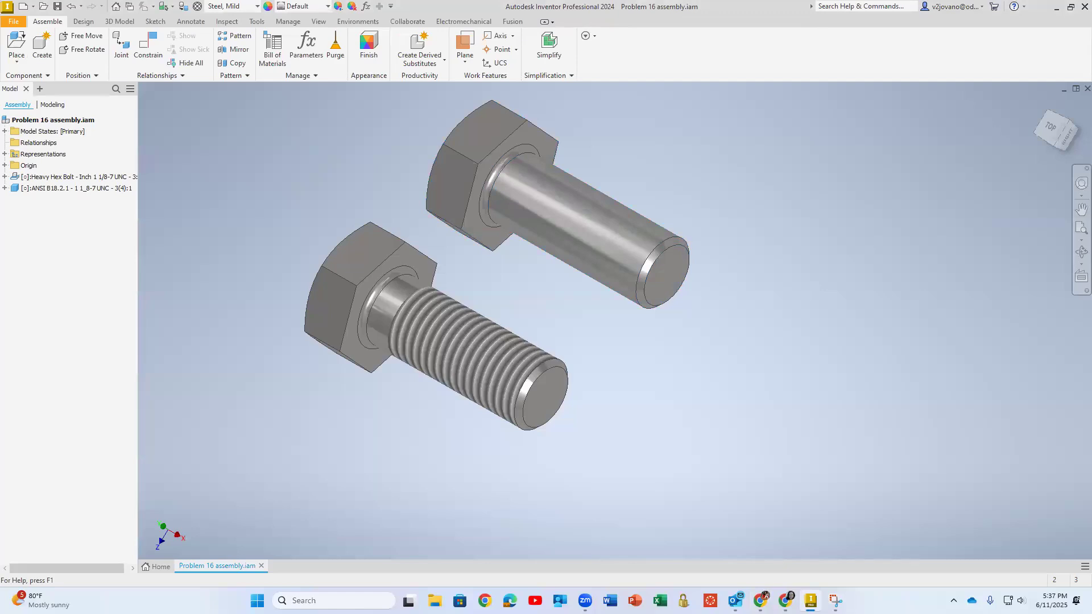
Import 91286A608_High-Strength Grade 8 Steel Hex Head Screw.IGS with composite surfaces and place one instance beside the unthreaded bolt
left_click(74, 189)
left_click(17, 59)
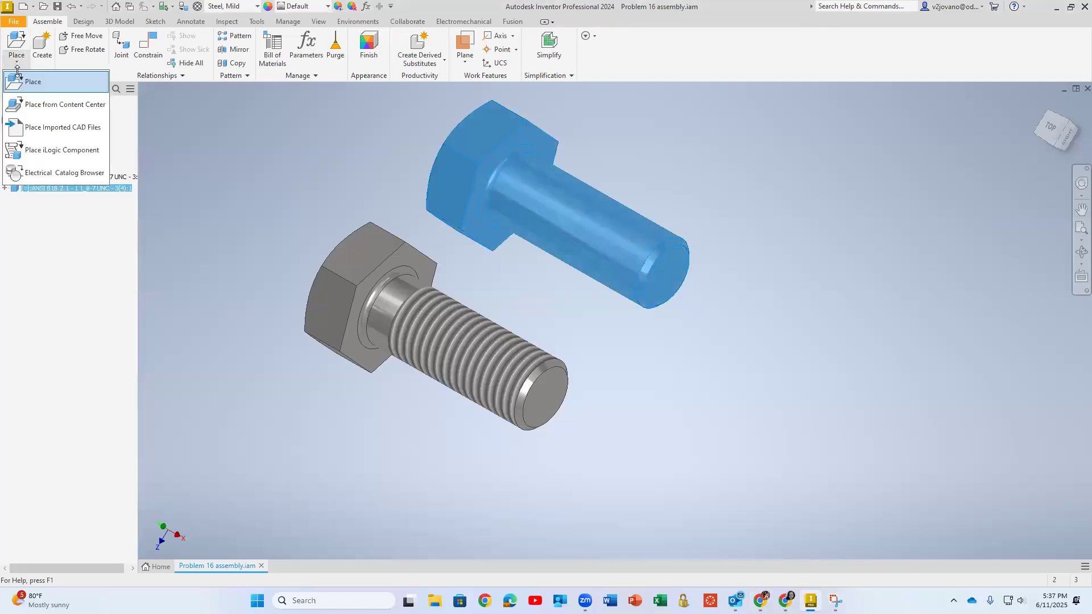
left_click(36, 127)
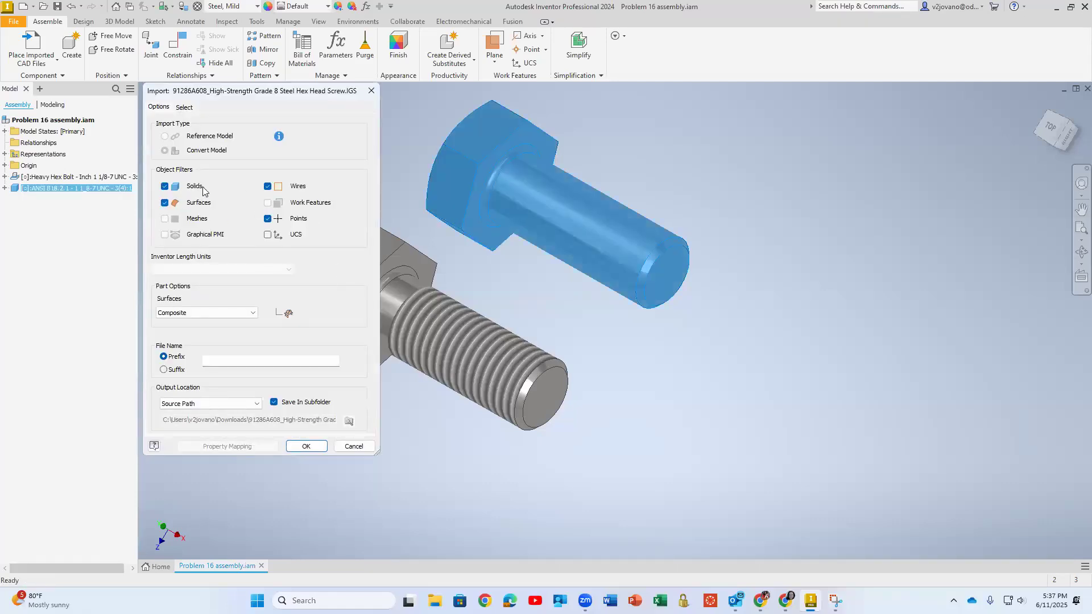
left_click(301, 446)
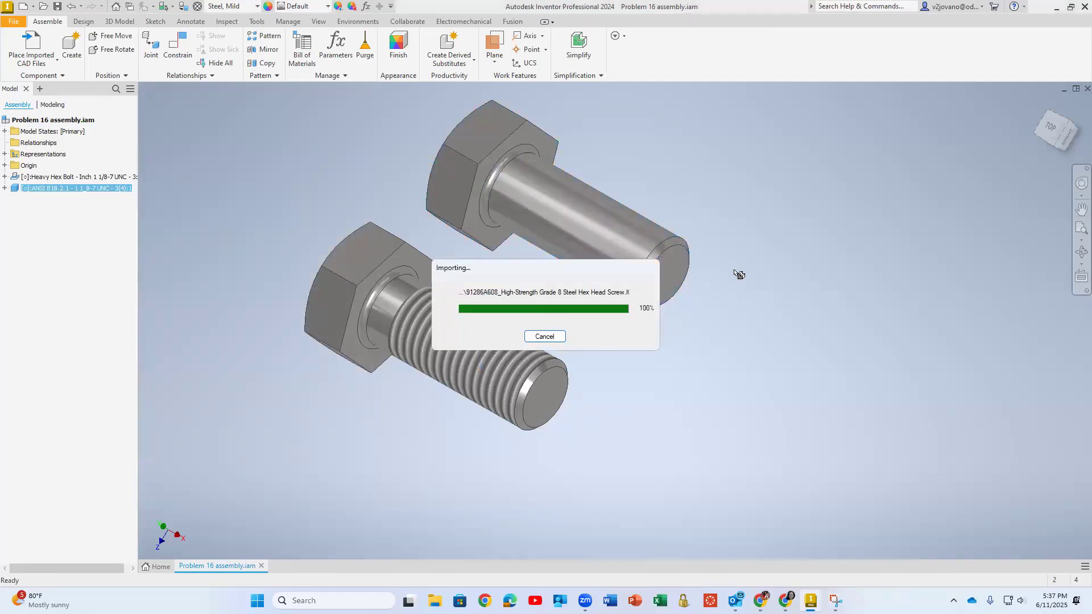
left_click(694, 196)
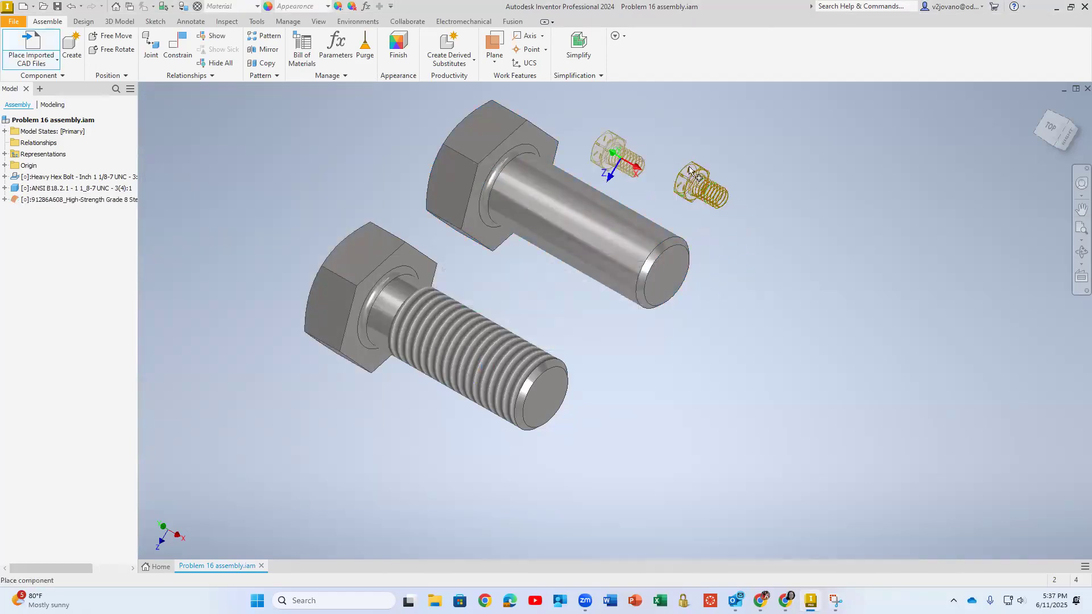
right_click(799, 169)
left_click(845, 173)
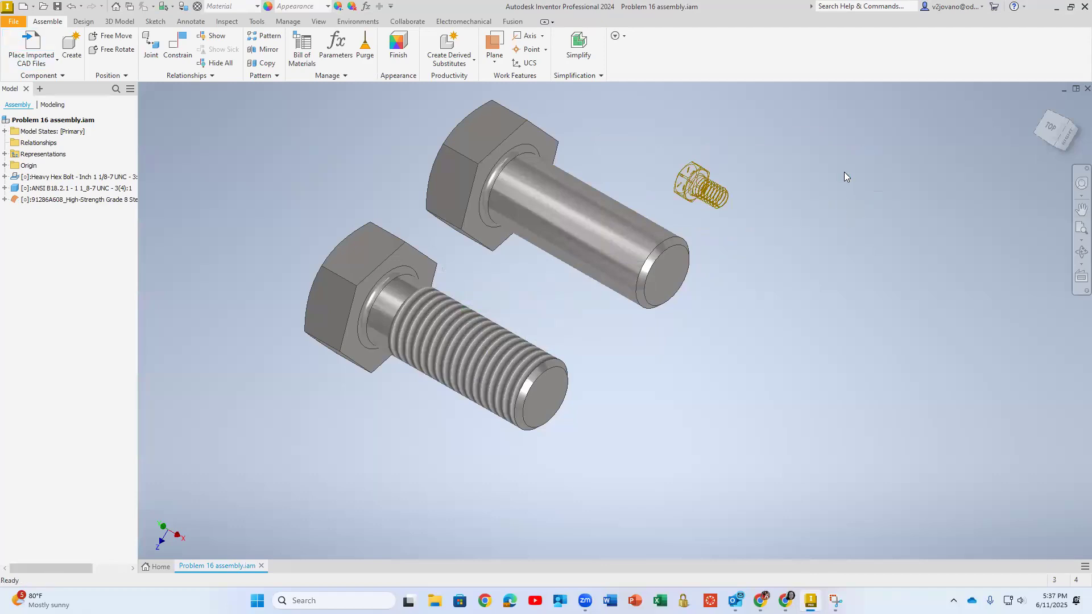
Switch the Transparent display of the imported hex head screw on and off again
left_click(703, 189)
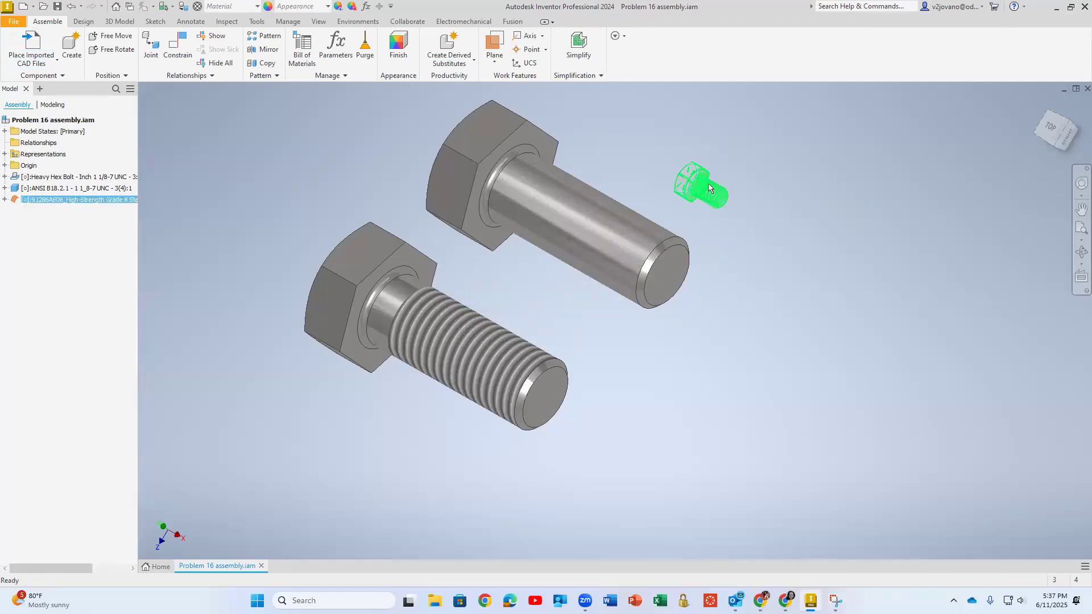
right_click(703, 192)
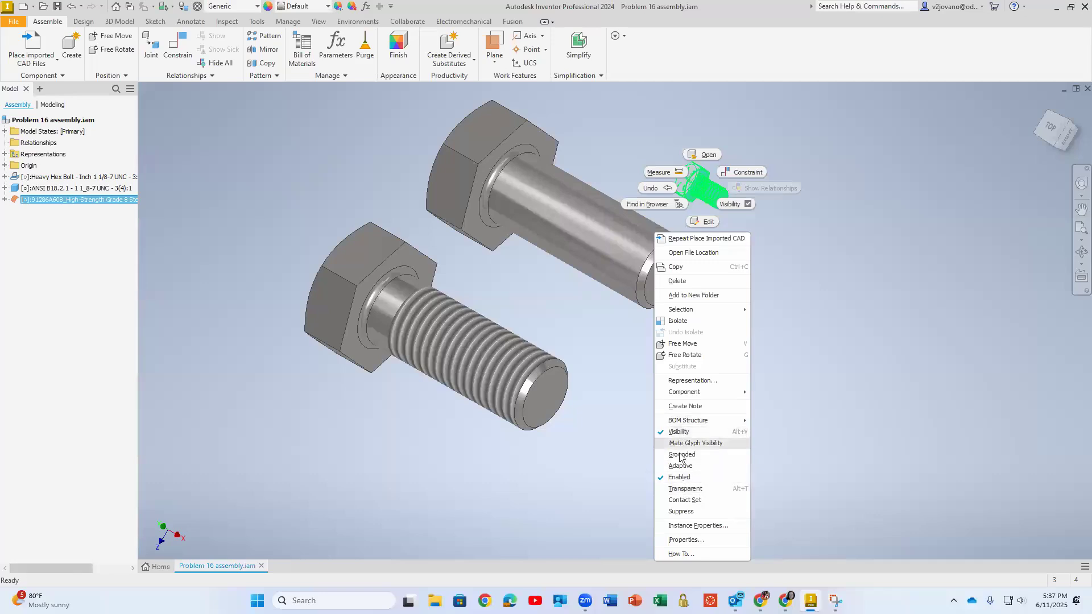
left_click(678, 489)
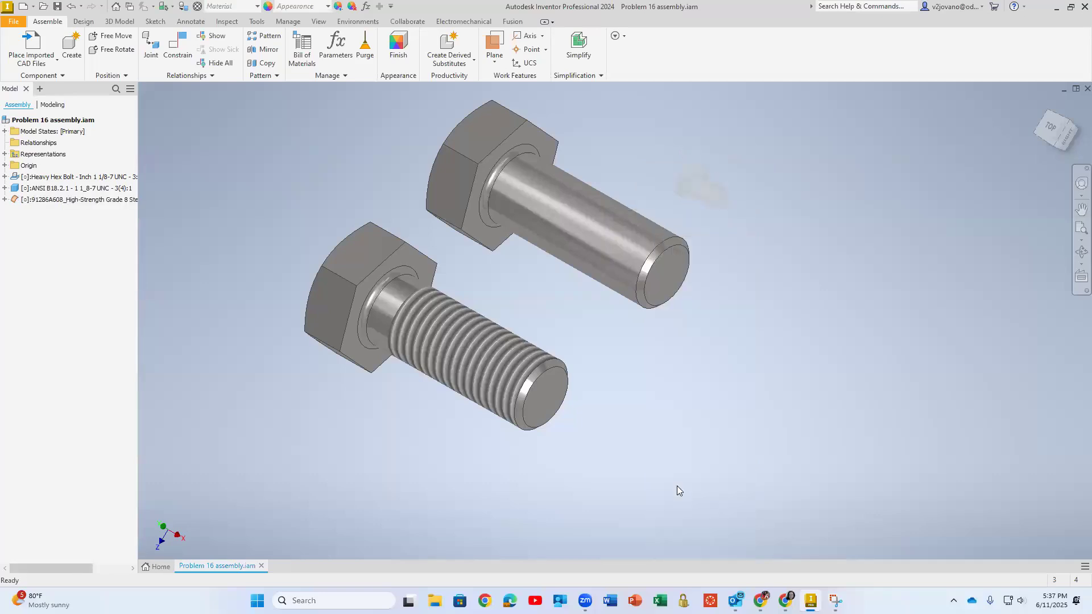
right_click(707, 196)
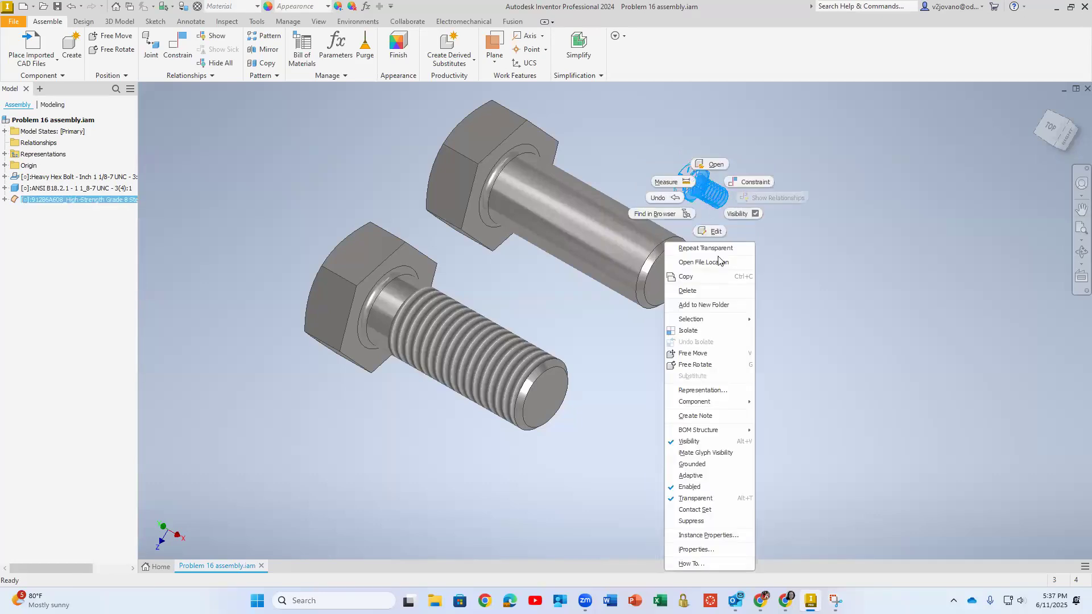
left_click(695, 499)
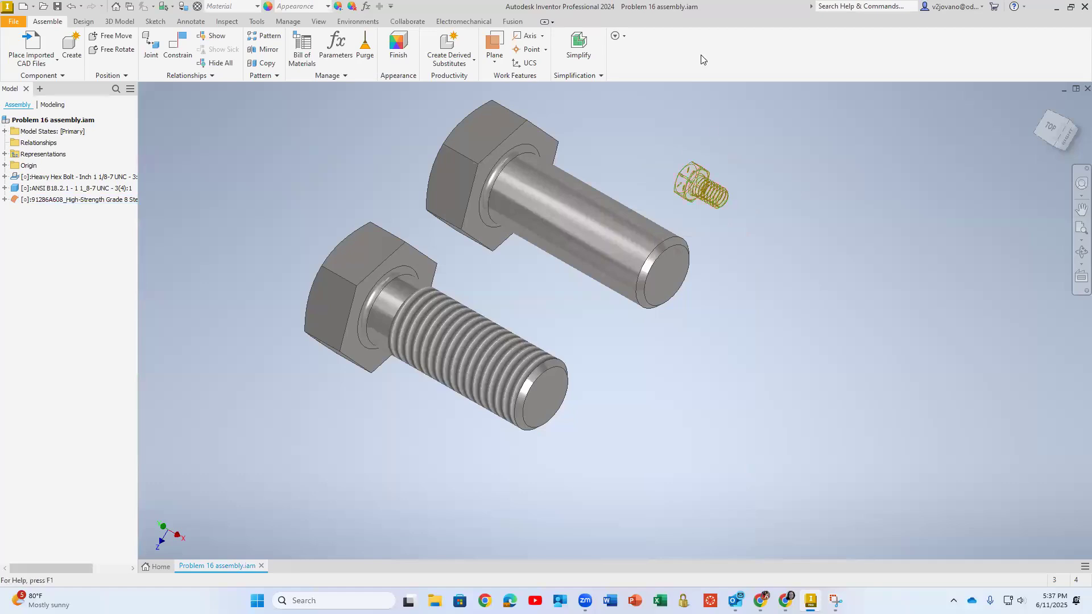
Open the imported 91286A608 hex head screw from the assembly in its own document
left_click(79, 201)
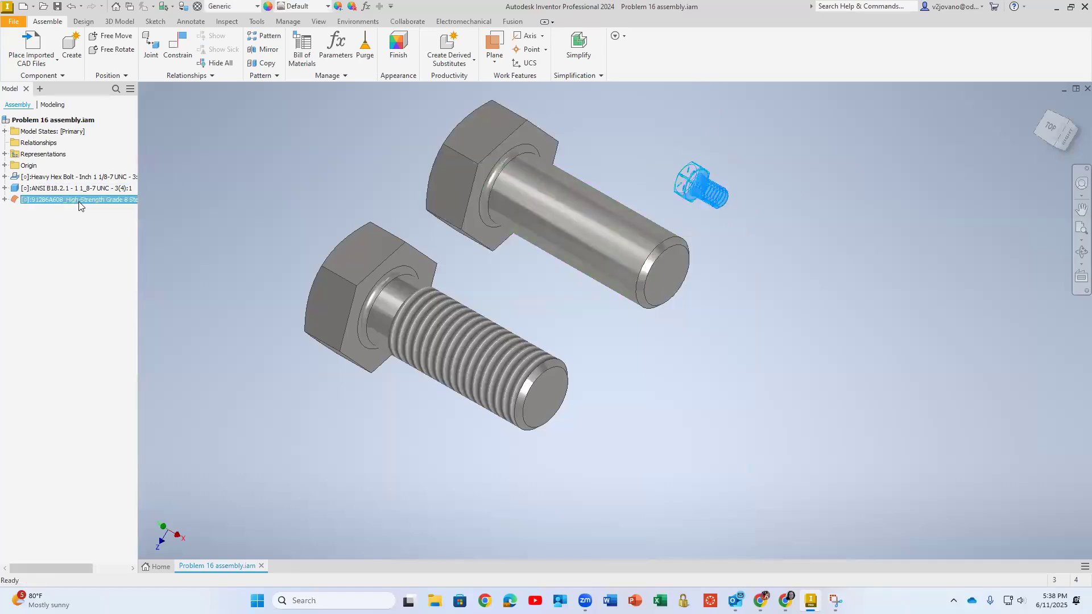
right_click(79, 202)
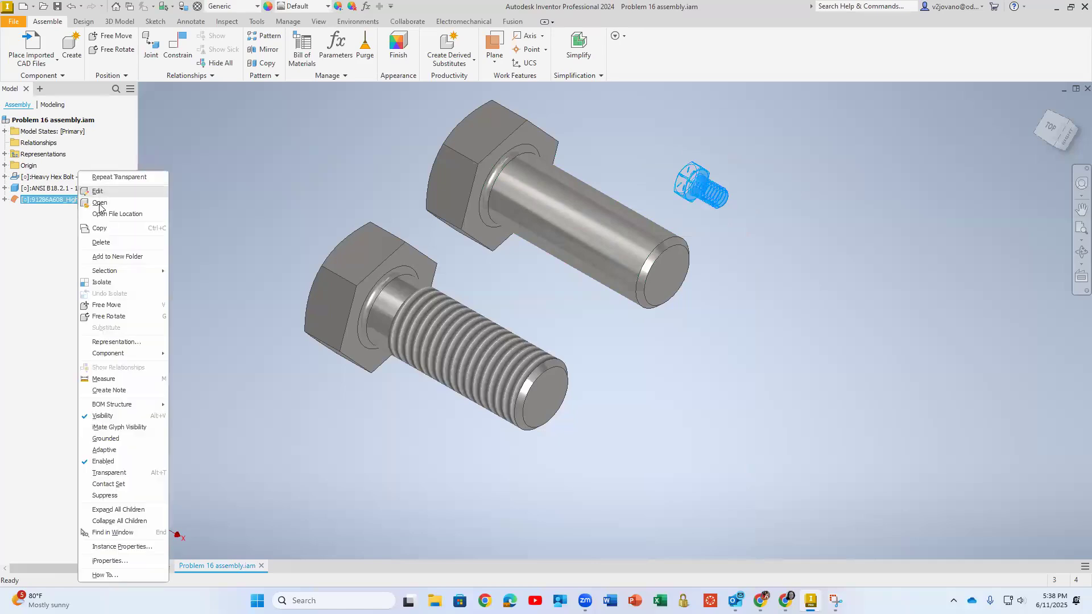
left_click(101, 205)
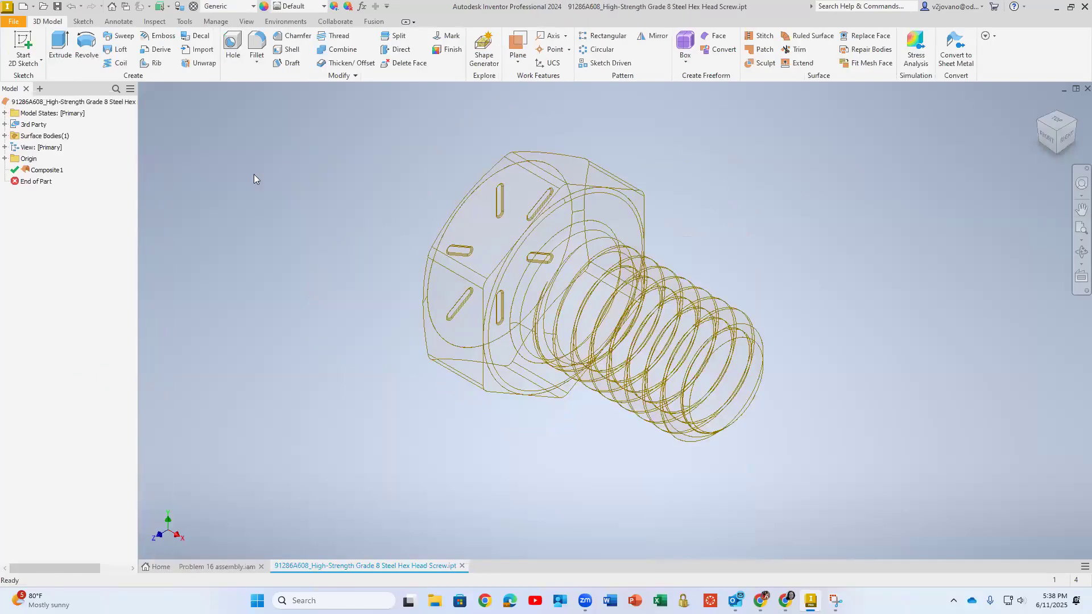
right_click(485, 235)
left_click(285, 199)
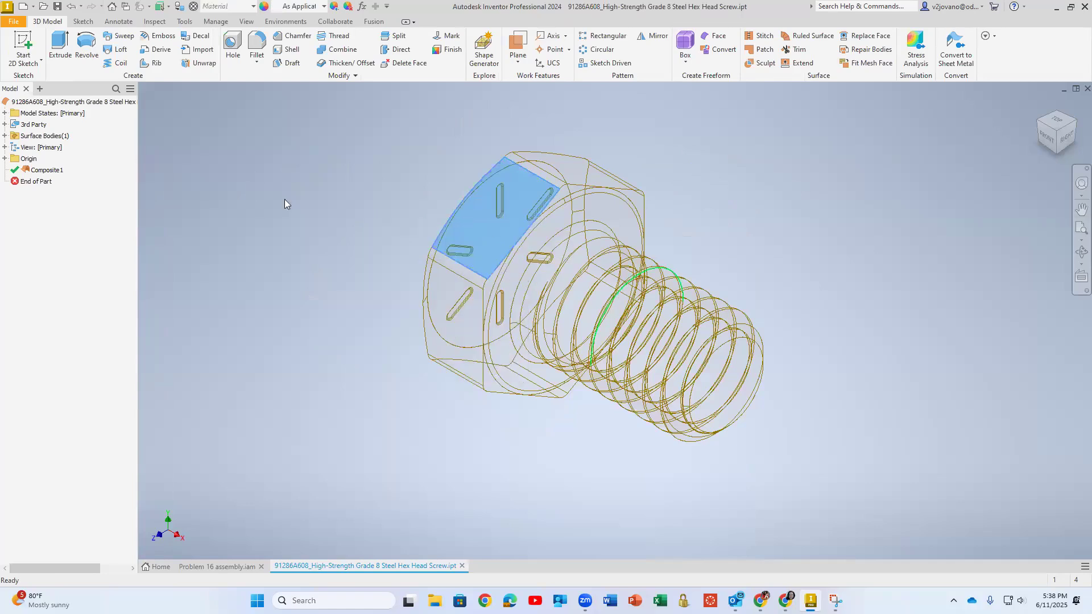
Turn off the Translucent option for the screw's composite surface, check the model from several sides, and close the part
left_click(4, 158)
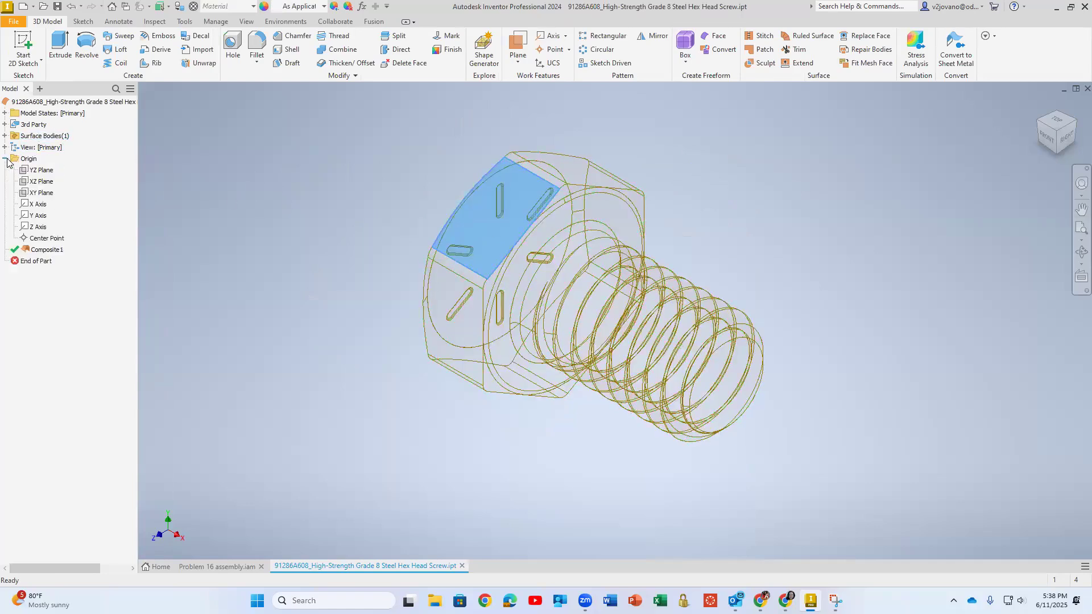
right_click(53, 250)
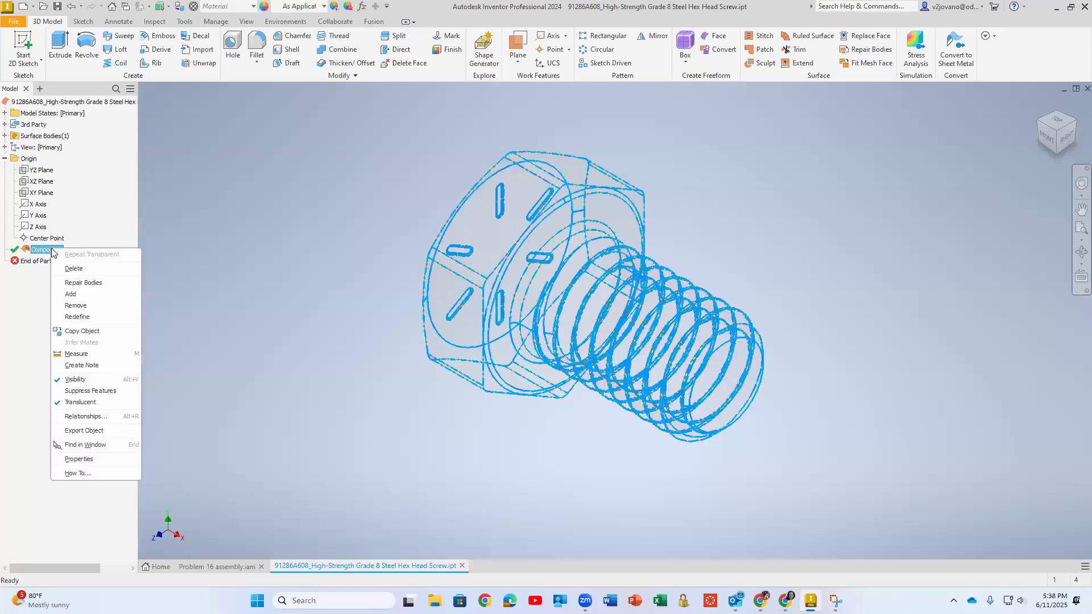
left_click(76, 402)
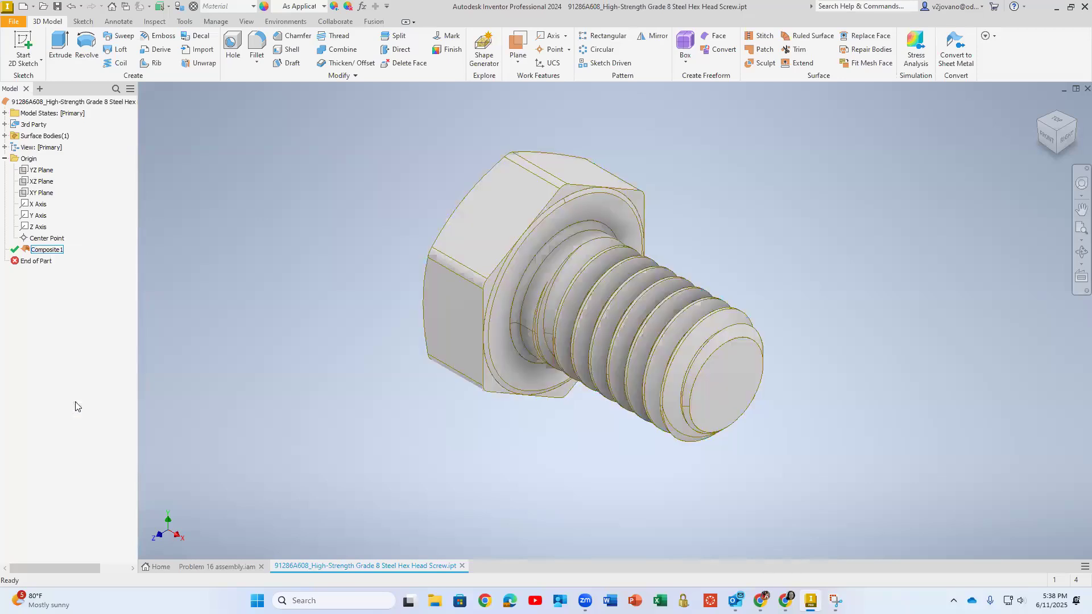
key("F4")
left_click_drag(476, 385, 451, 254)
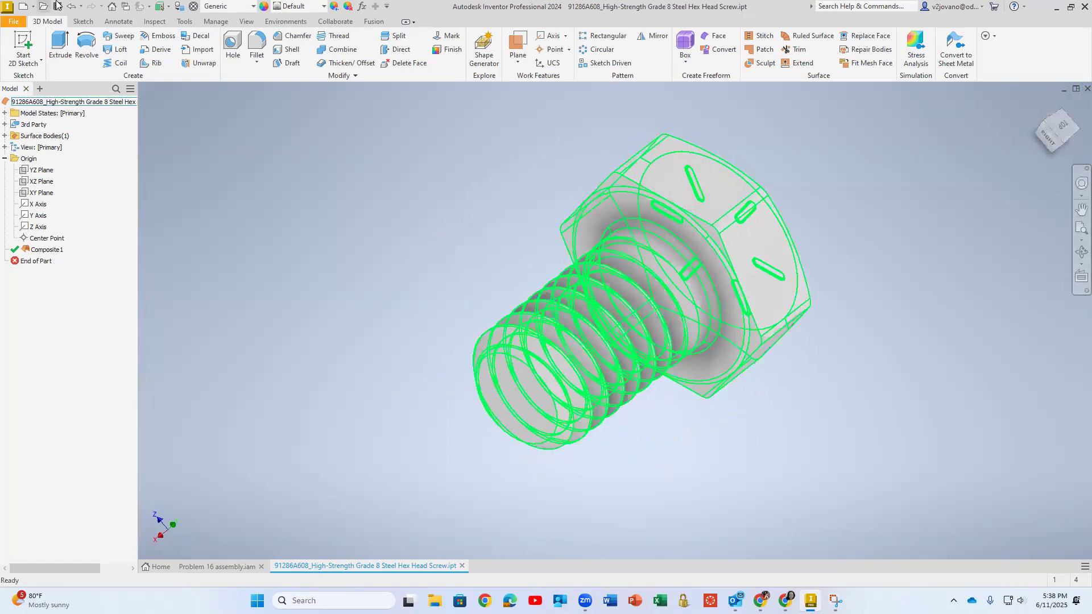
left_click(1087, 89)
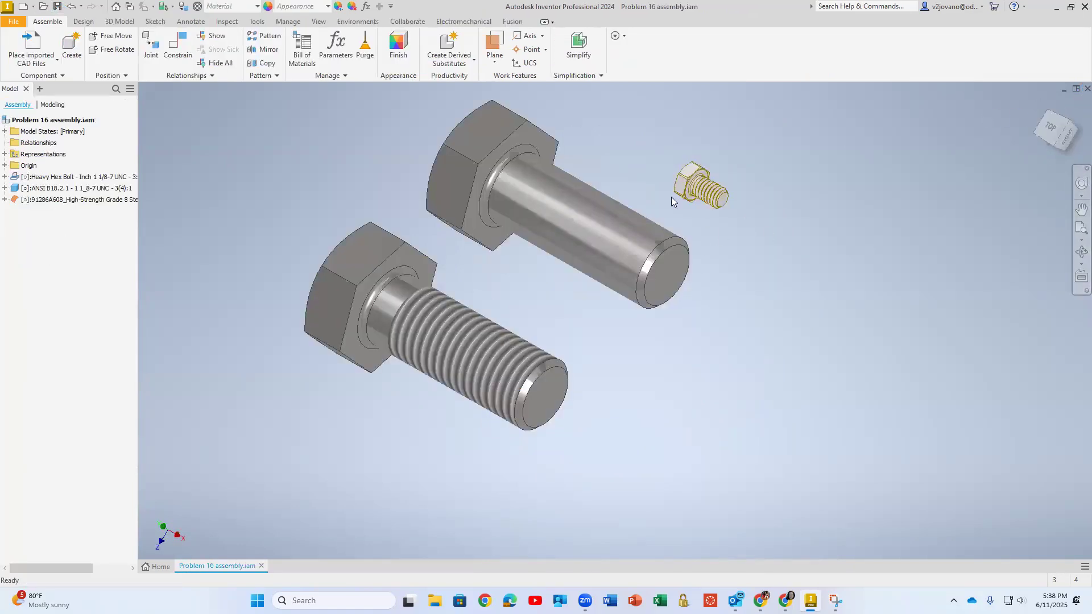
Delete the unthreaded bolt imported from the STEP file from the assembly, saving its edits first
left_click_drag(616, 225, 700, 341)
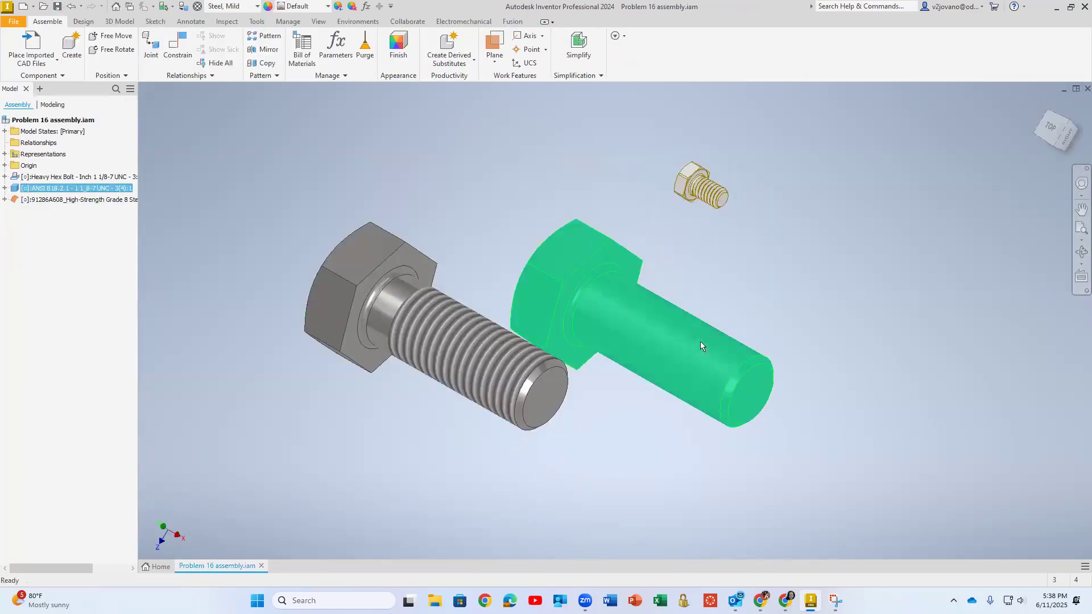
key("Delete")
left_click(489, 313)
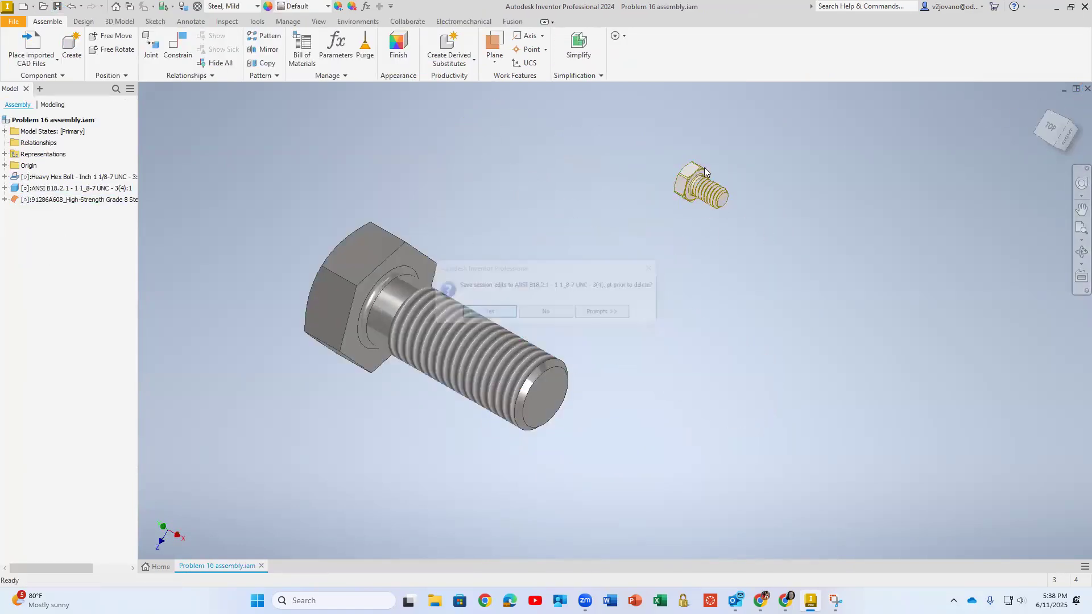
Move the imported hex head screw closer to the threaded heavy hex bolt
left_click_drag(589, 219, 435, 224)
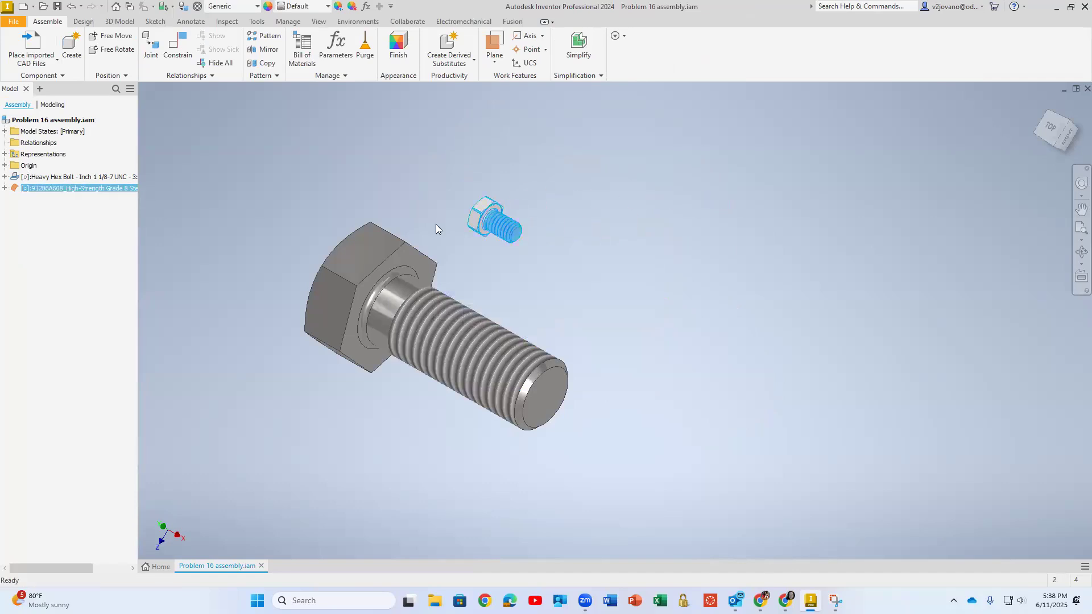
scroll(435, 224, "down", 3)
left_click(643, 348)
middle_click_drag(640, 318, 669, 283)
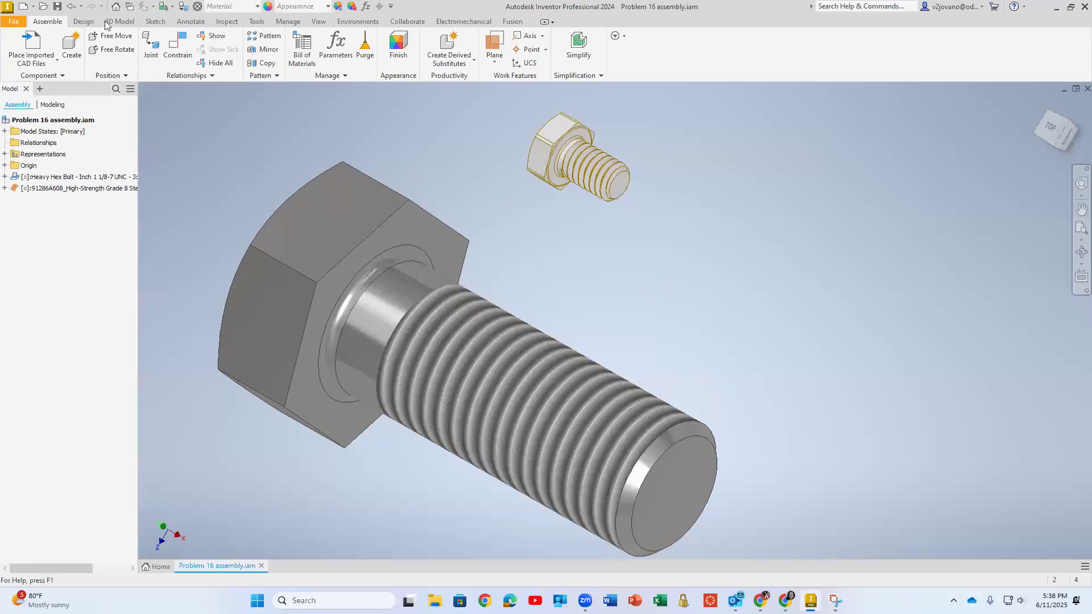
Choose the BS EN 24034 - Metric nut from the Hex nuts category of Content Center for placement
left_click(48, 61)
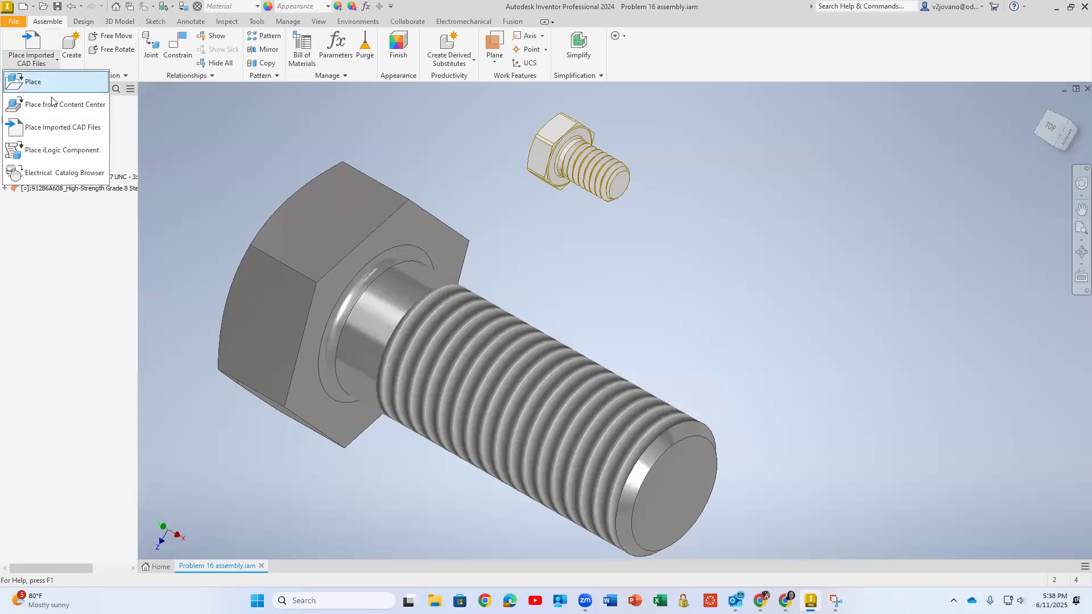
left_click(49, 106)
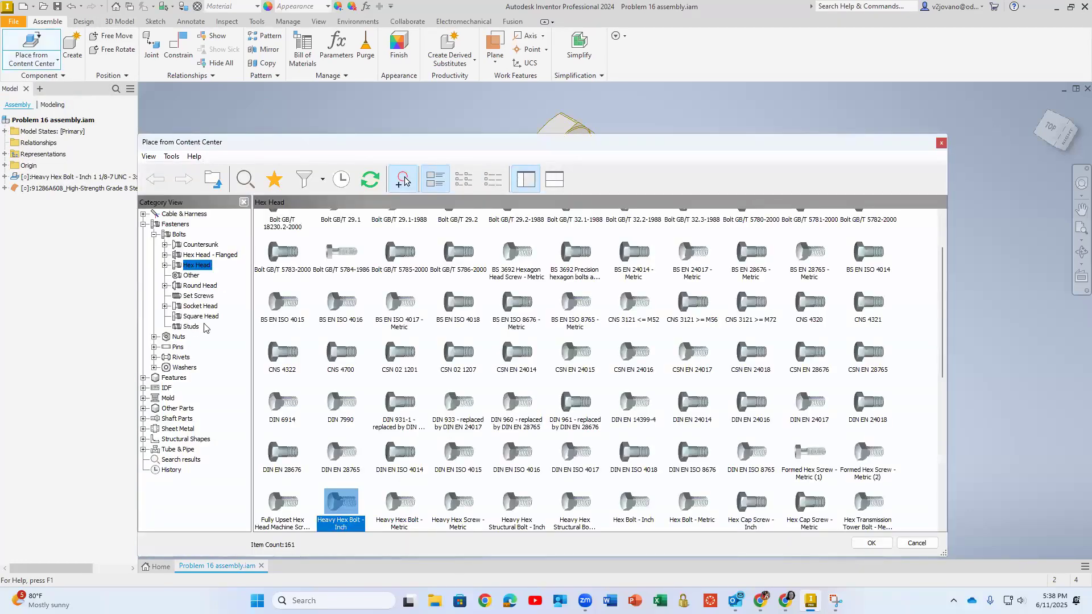
left_click(154, 337)
left_click(188, 348)
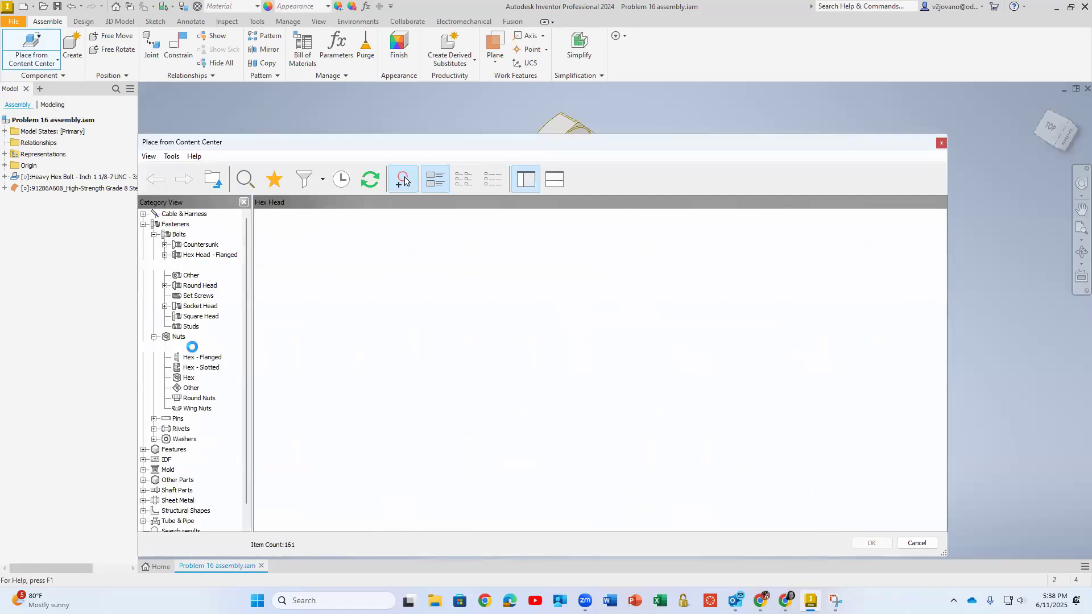
left_click(188, 378)
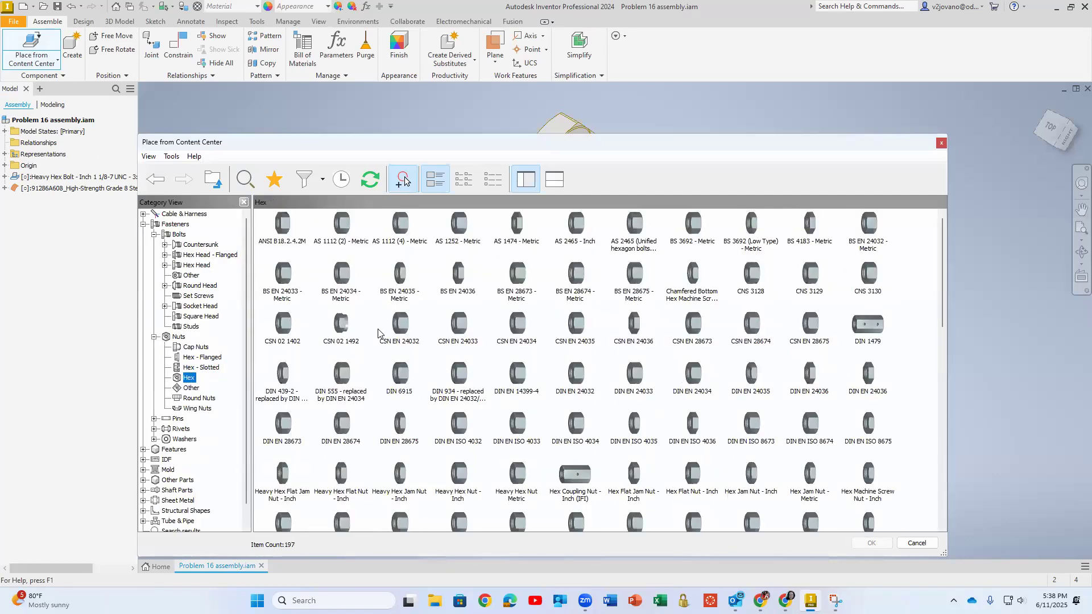
left_click(360, 292)
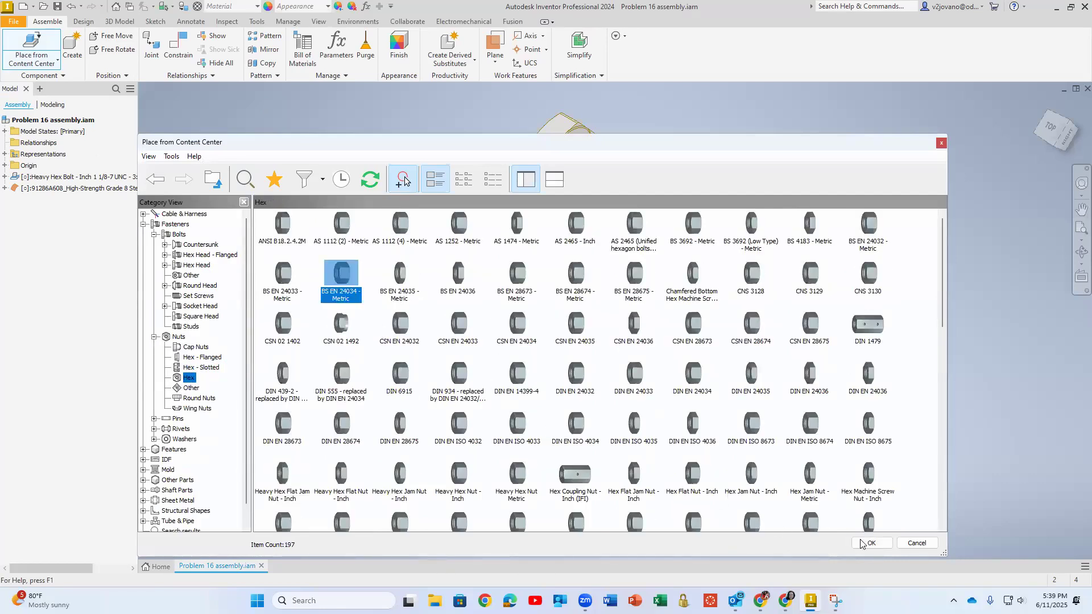
left_click(871, 543)
Set the nut's thread size to M39 and place one instance in open space beside the heavy hex bolt
left_click(714, 249)
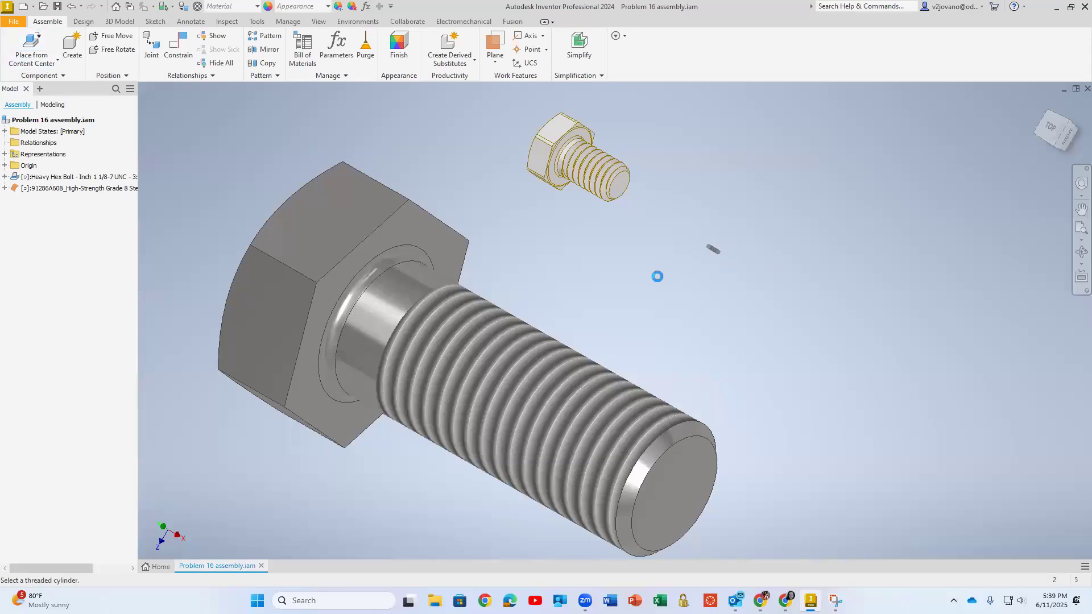
left_click(575, 276)
left_click(578, 333)
left_click(512, 408)
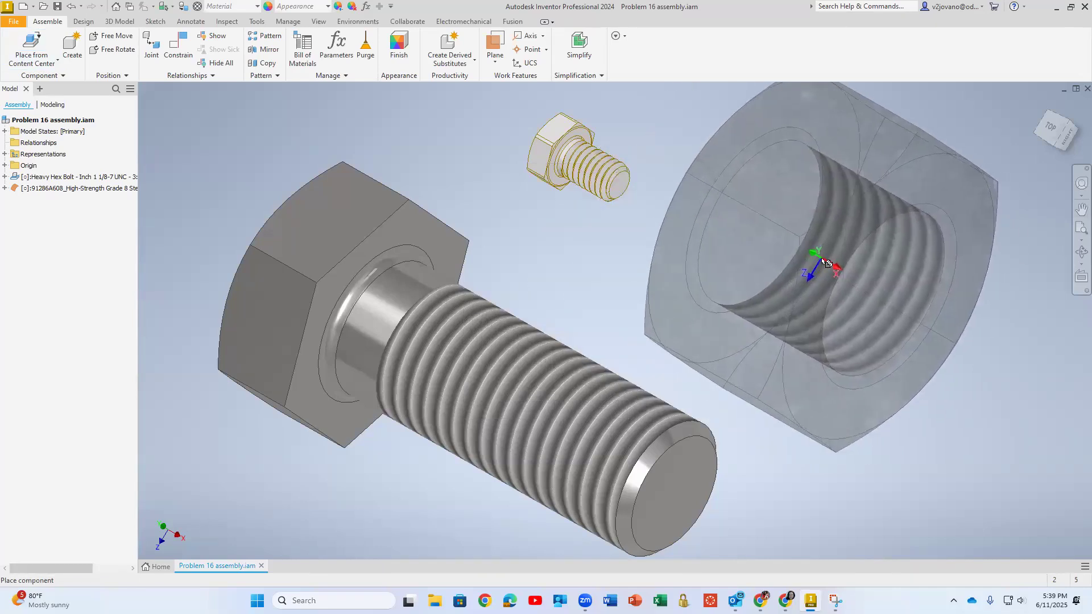
left_click(900, 261)
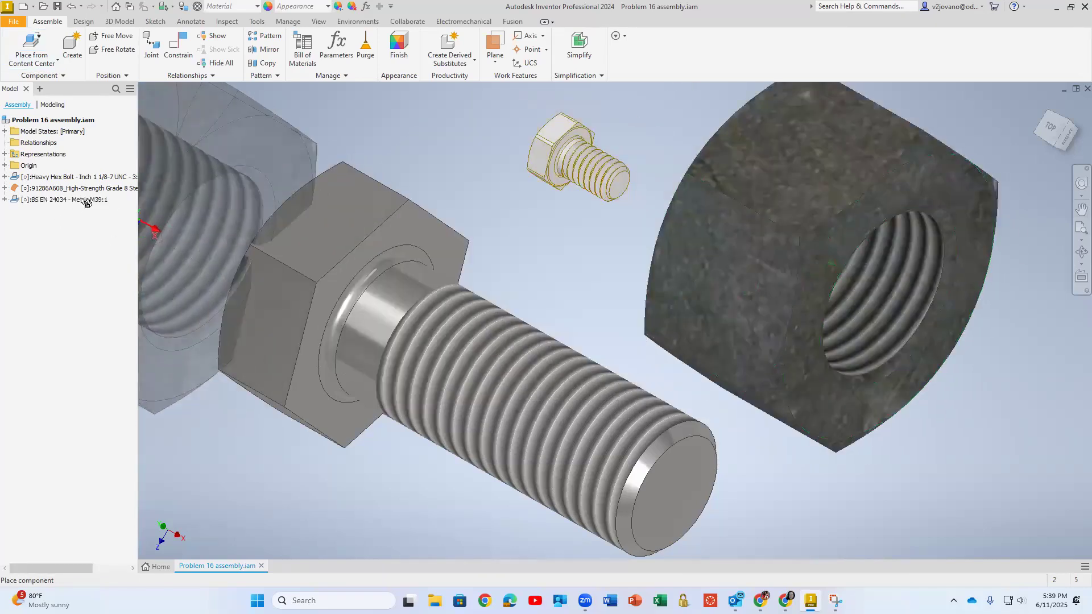
key("Escape")
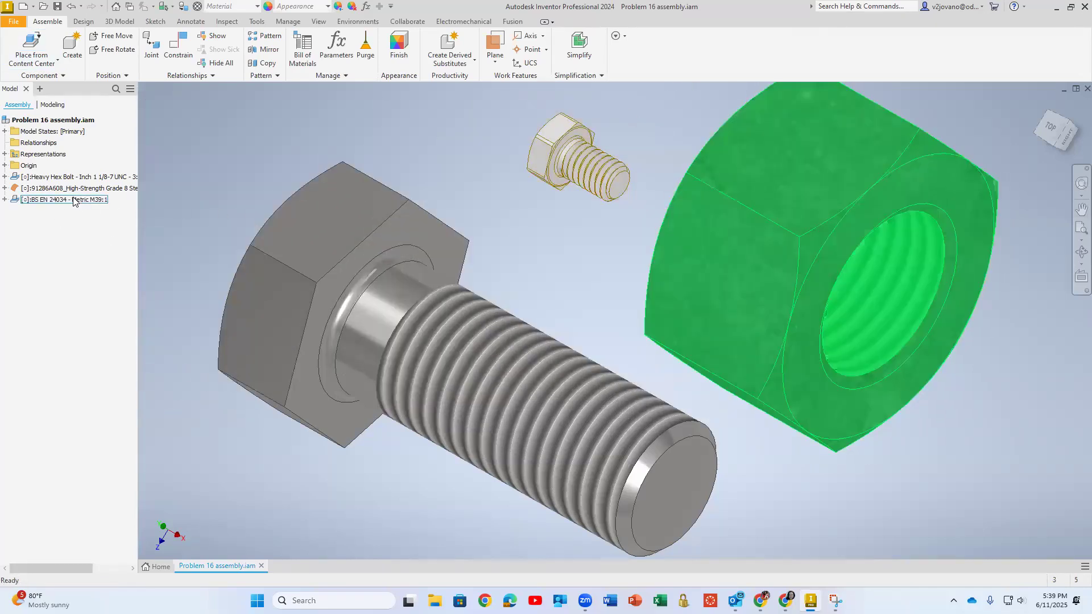
Change the placed nut's size to M12 and move it closer to the heavy hex bolt
right_click(73, 201)
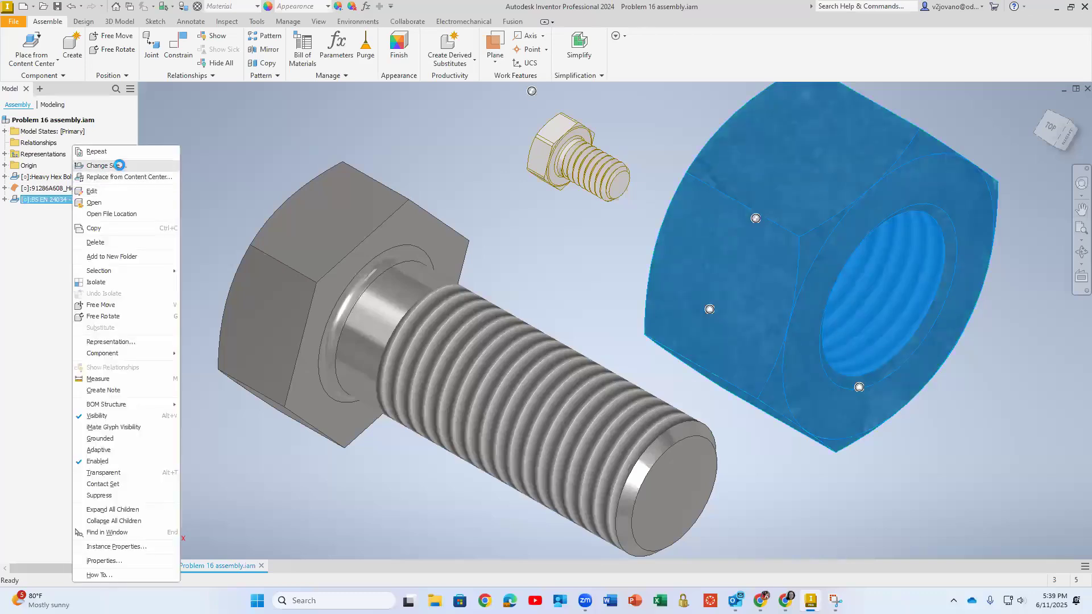
left_click(121, 164)
left_click(561, 253)
left_click(510, 408)
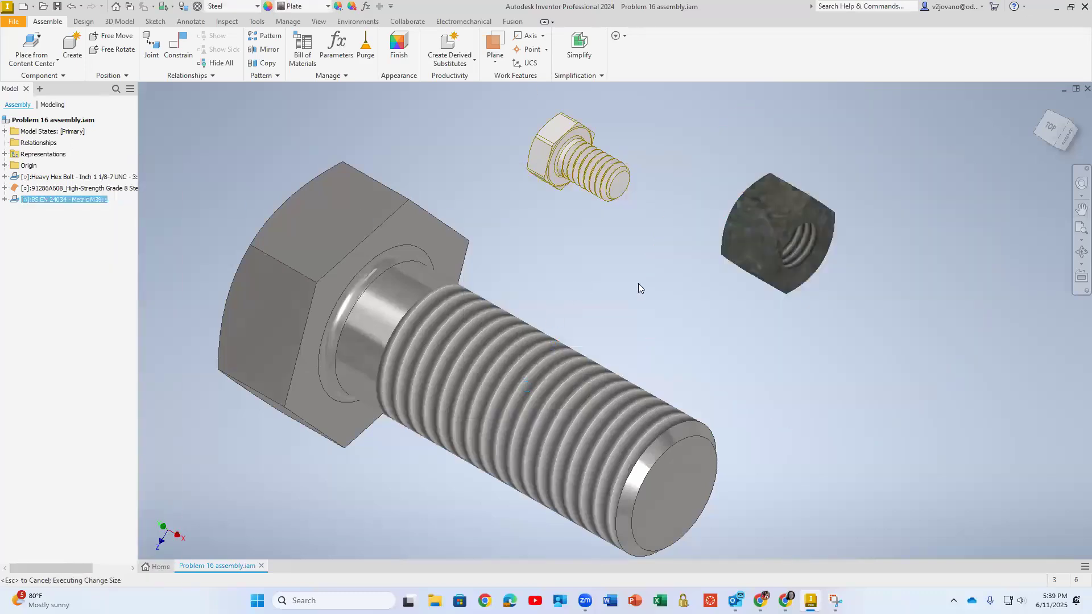
left_click_drag(759, 242, 661, 294)
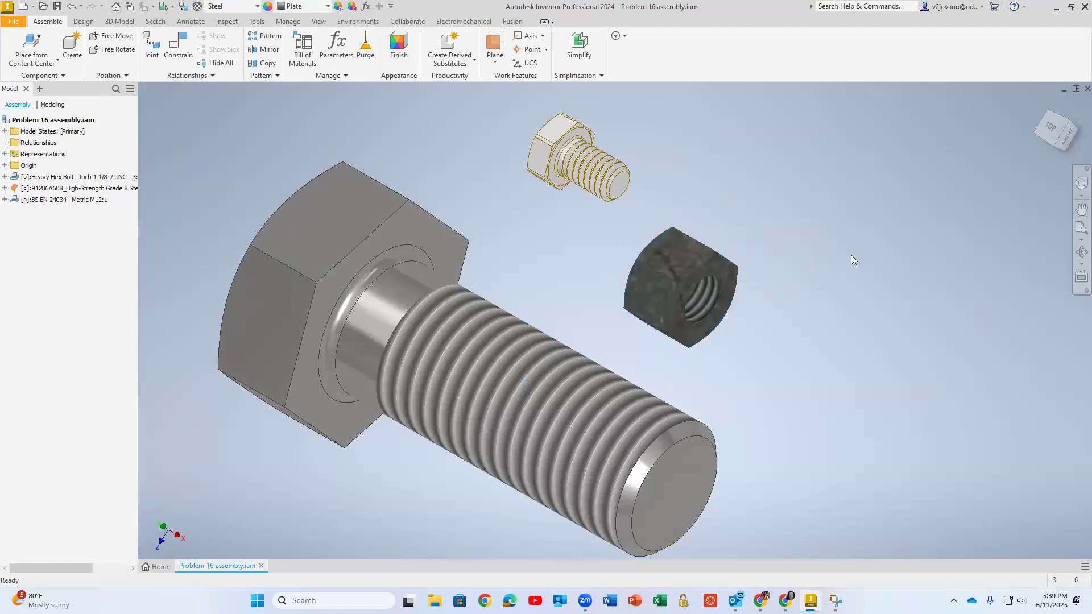
middle_click_drag(826, 318, 822, 309)
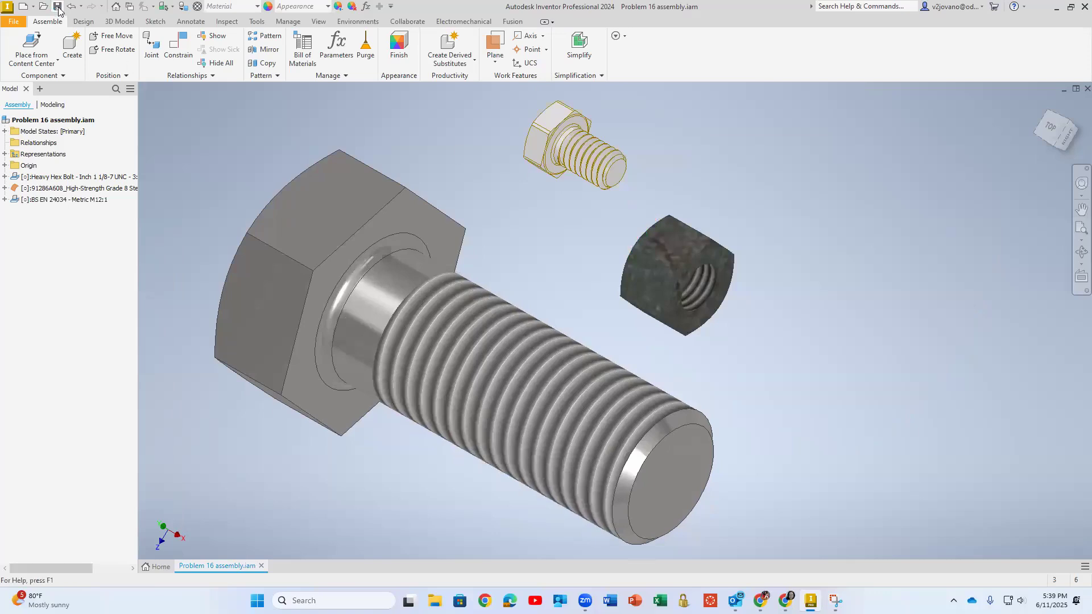
Start exporting the Problem 16 assembly
left_click(13, 21)
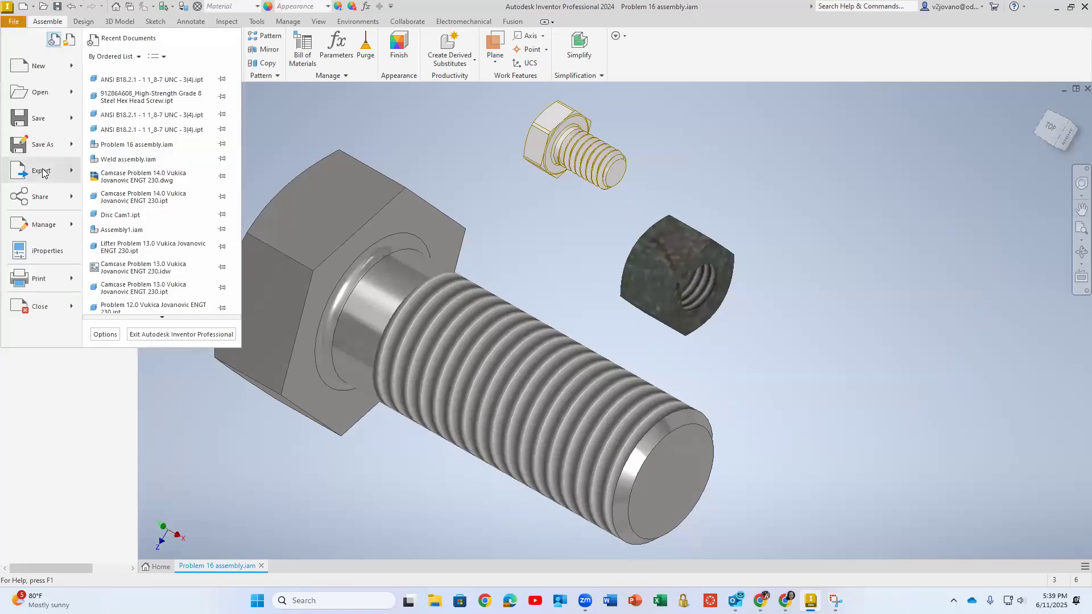
mouse_move(44, 172)
left_click(141, 105)
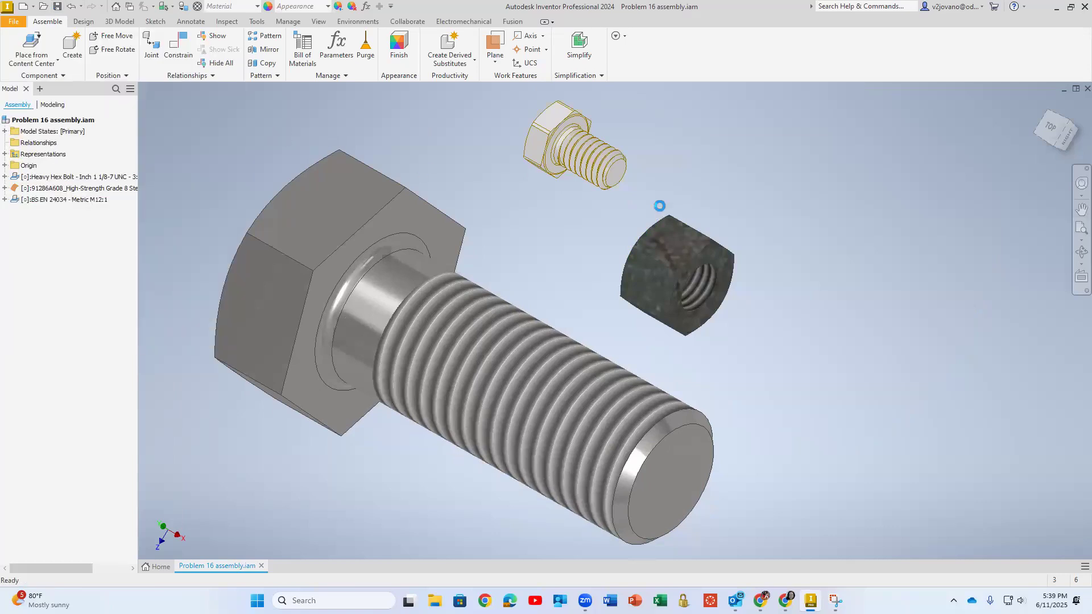